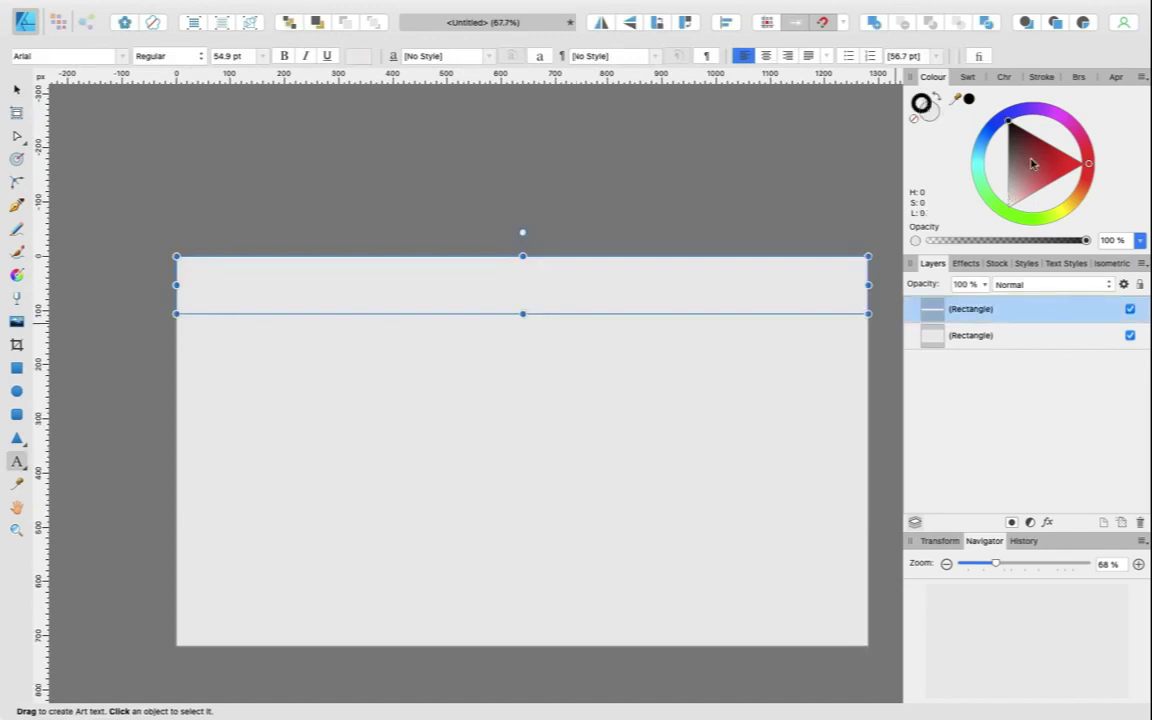
Reduce the height of the header rectangle across the top of the page to about 79 px.
key(v)
click(522, 290)
drag(522, 314, 522, 298)
click(303, 203)
Add the text YOUR LOGO at the left end of the header and reduce its font size.
key(t)
click(216, 298)
text(YOUT LOGO)
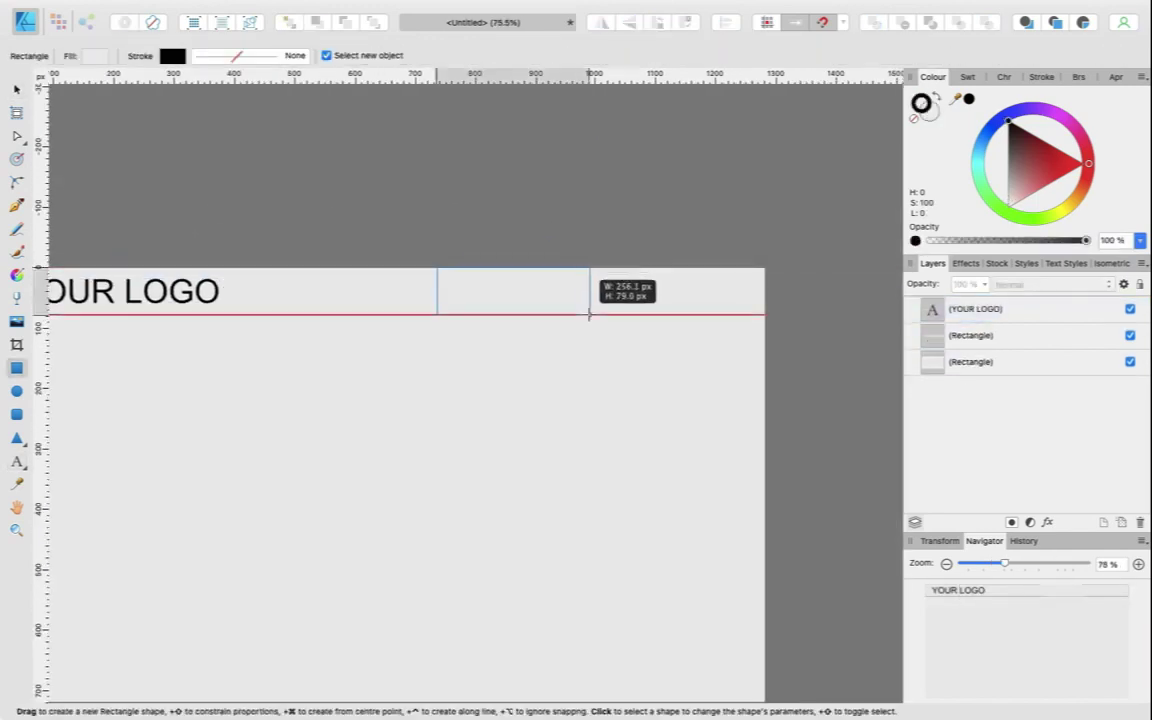
drag(591, 290, 712, 308)
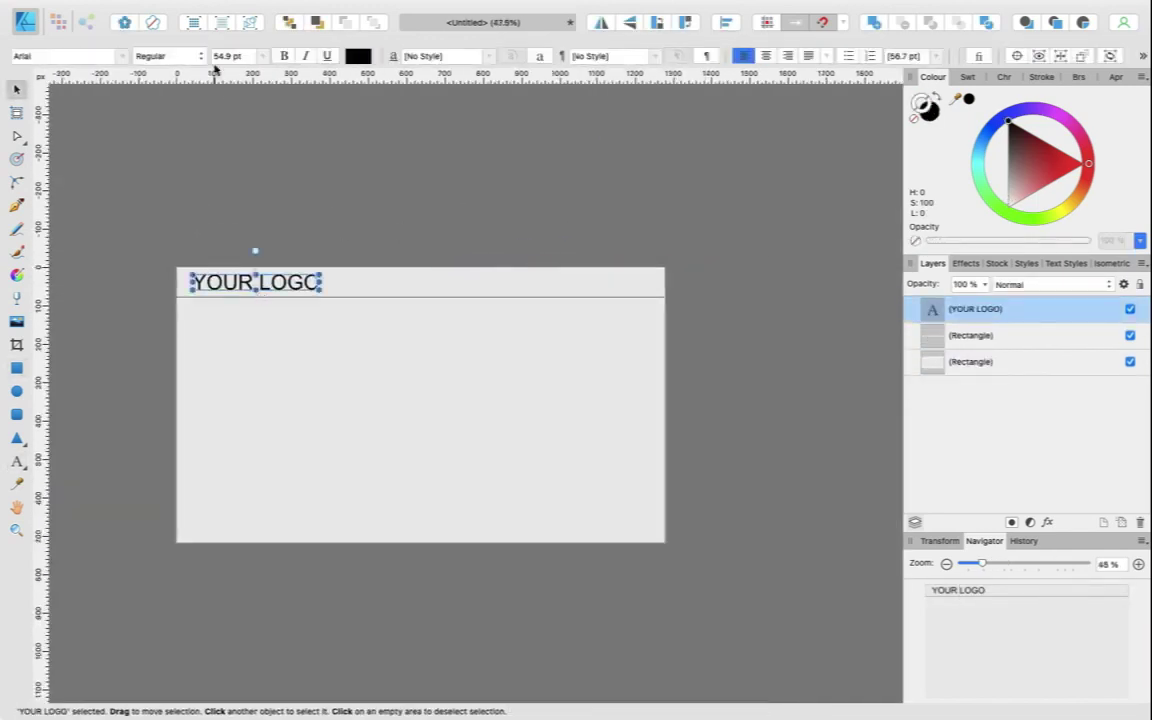
click(228, 56)
click(141, 298)
Draw a rectangle as high as the header from its middle, and set the rectangle's width to 213.3 px.
scroll(141, 298, up, 2)
scroll(375, 290, right, 3)
key(m)
drag(376, 269, 648, 302)
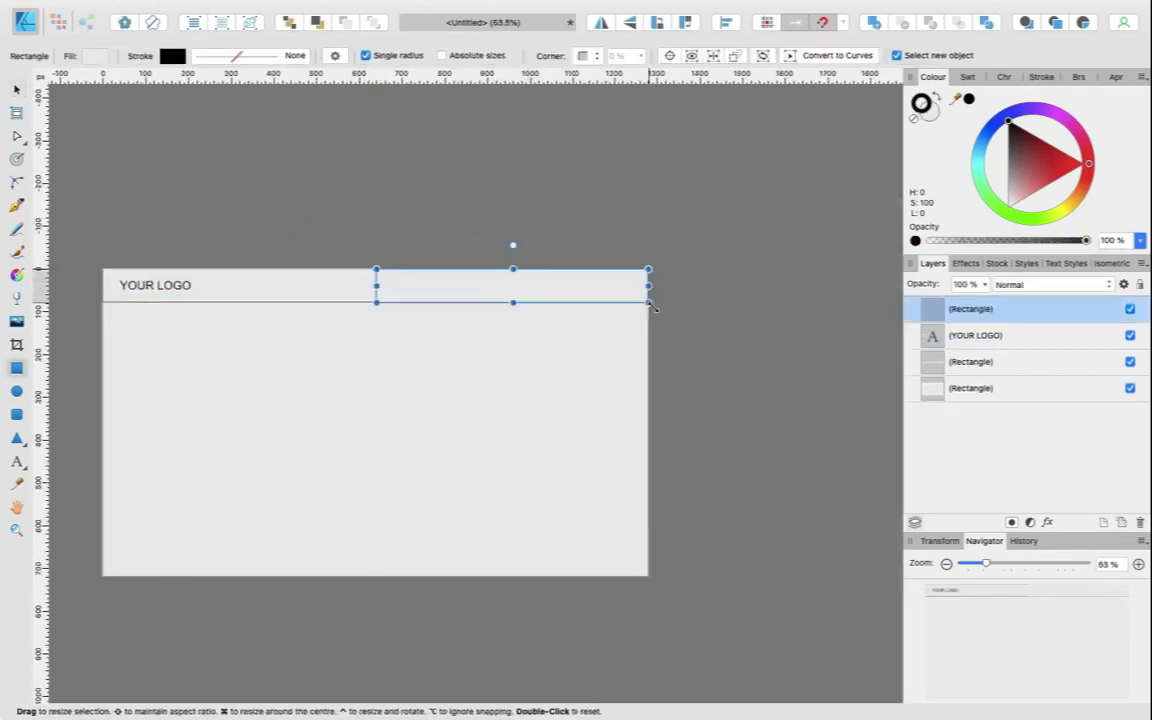
key(v)
click(939, 540)
click(1058, 638)
text(213.3)
key(Return)
scroll(481, 281, up, 2)
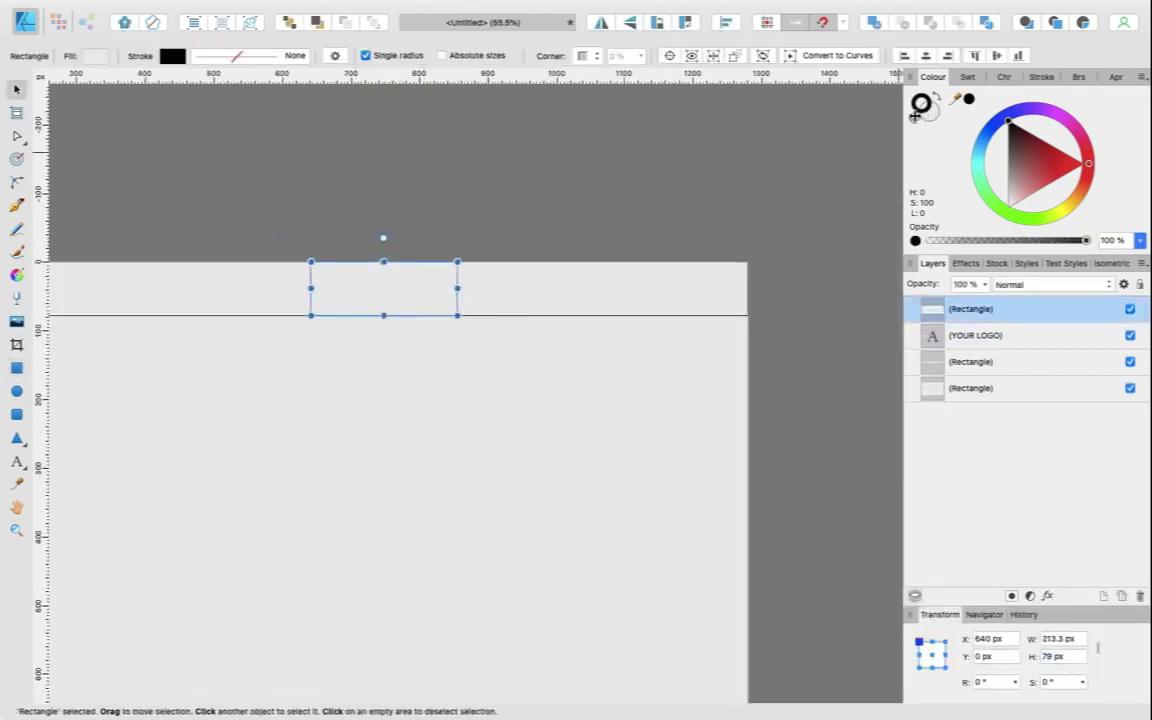
Duplicate the 213.3 px header cell twice, side by side, to fill the right half of the header.
key(super+j)
key(super+j)
scroll(188, 159, down, 2)
key(super+d)
scroll(193, 329, down, 1)
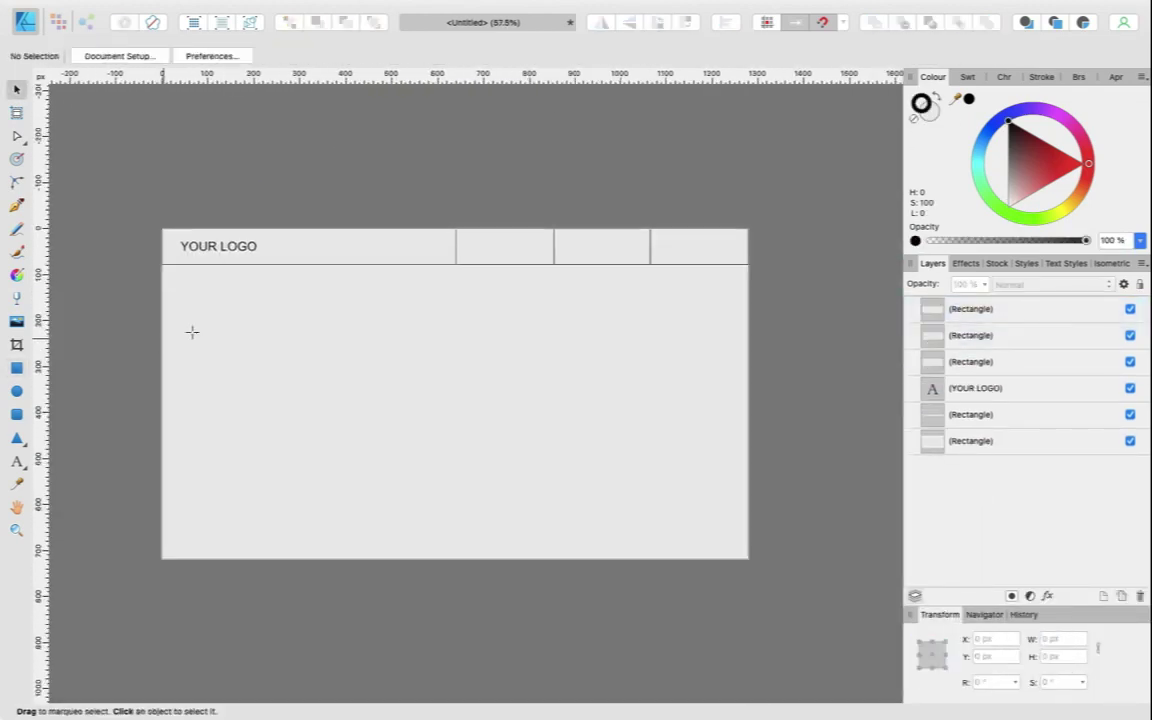
Draw a square about 385 px wide below the header, with a diagonal line from its upper-right to its lower-left corner.
key(m)
drag(180, 297, 357, 473)
key(p)
scroll(599, 273, up, 2)
click(595, 268)
click(286, 578)
key(v)
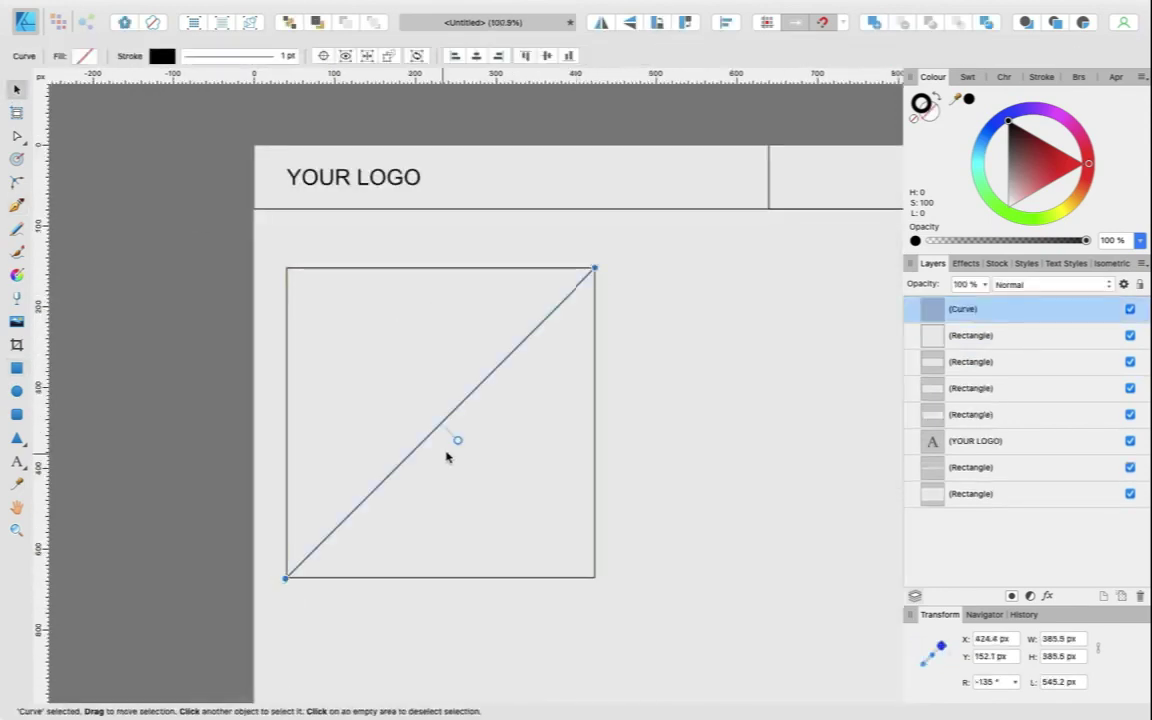
Rotate the diagonal line onto the square's base and widen the square to the line's end, 545.2 px.
drag(521, 543, 528, 580)
click(595, 424)
drag(596, 422, 725, 422)
Rotate the rectangle 90° to stand upright, place it near the page's right edge below the header, and delete the construction line.
drag(506, 244, 382, 414)
scroll(382, 414, down, 2)
drag(382, 412, 346, 428)
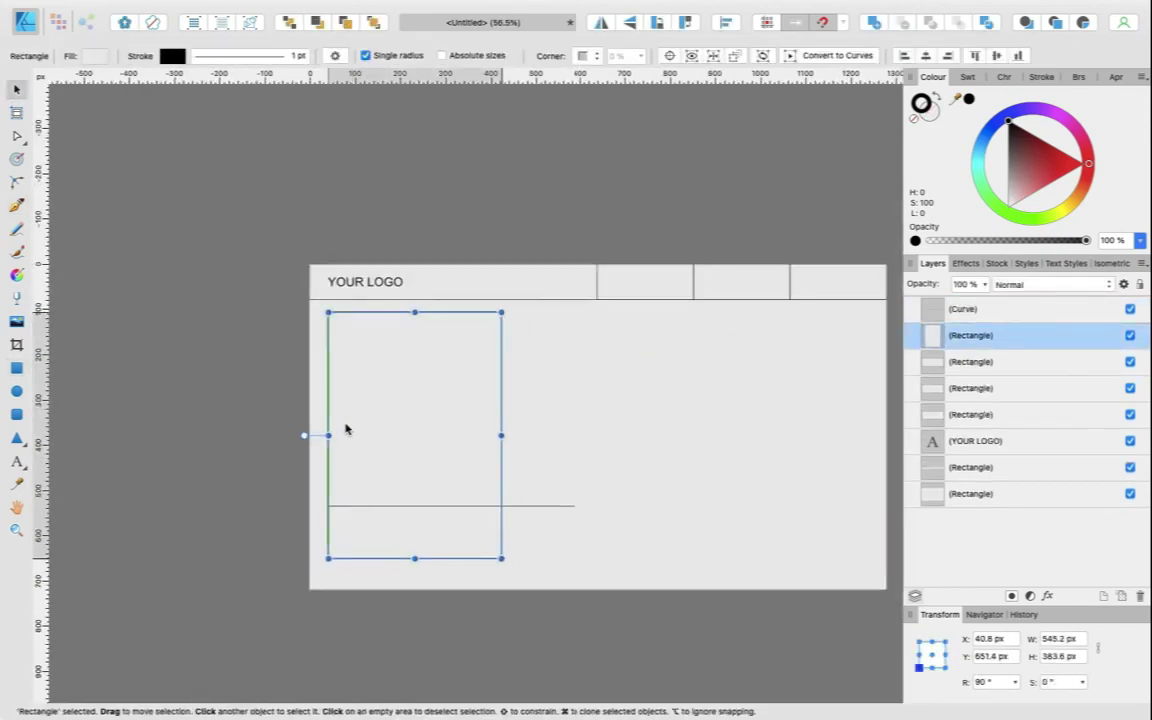
drag(513, 503, 501, 510)
click(195, 283)
Draw a wide rectangle of about 746 × 142 px under the logo, level with the top of the upright rectangle.
key(m)
scroll(195, 283, up, 2)
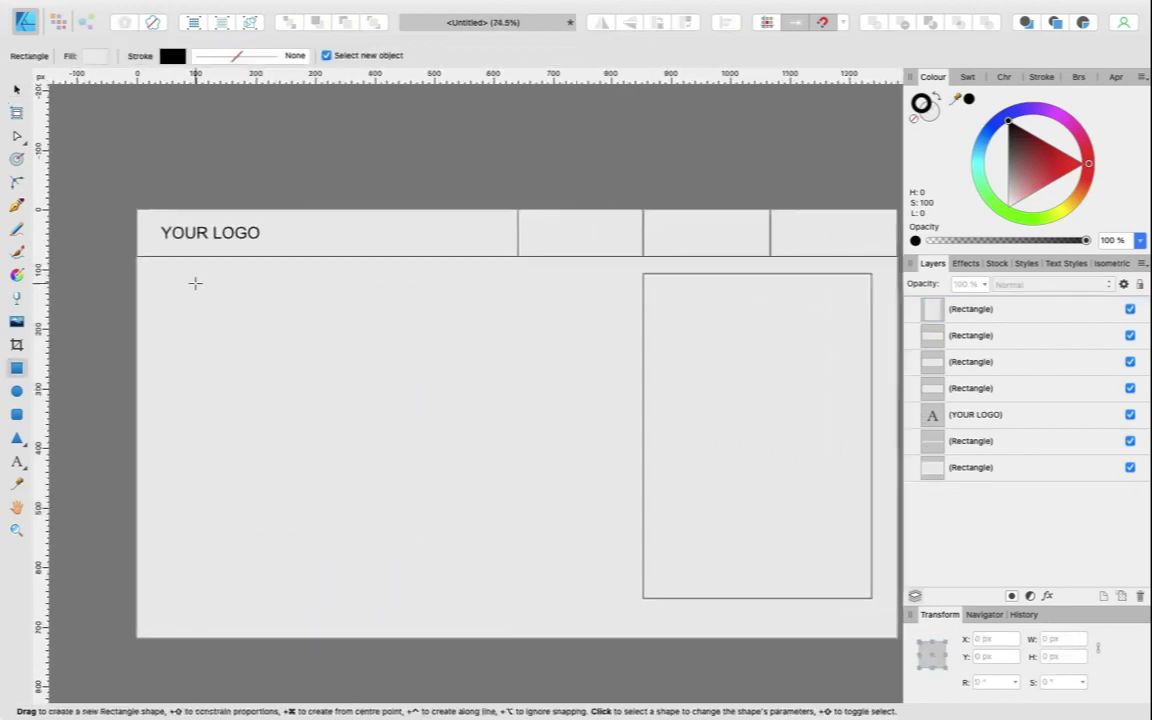
key(t)
key(m)
drag(164, 273, 607, 357)
key(v)
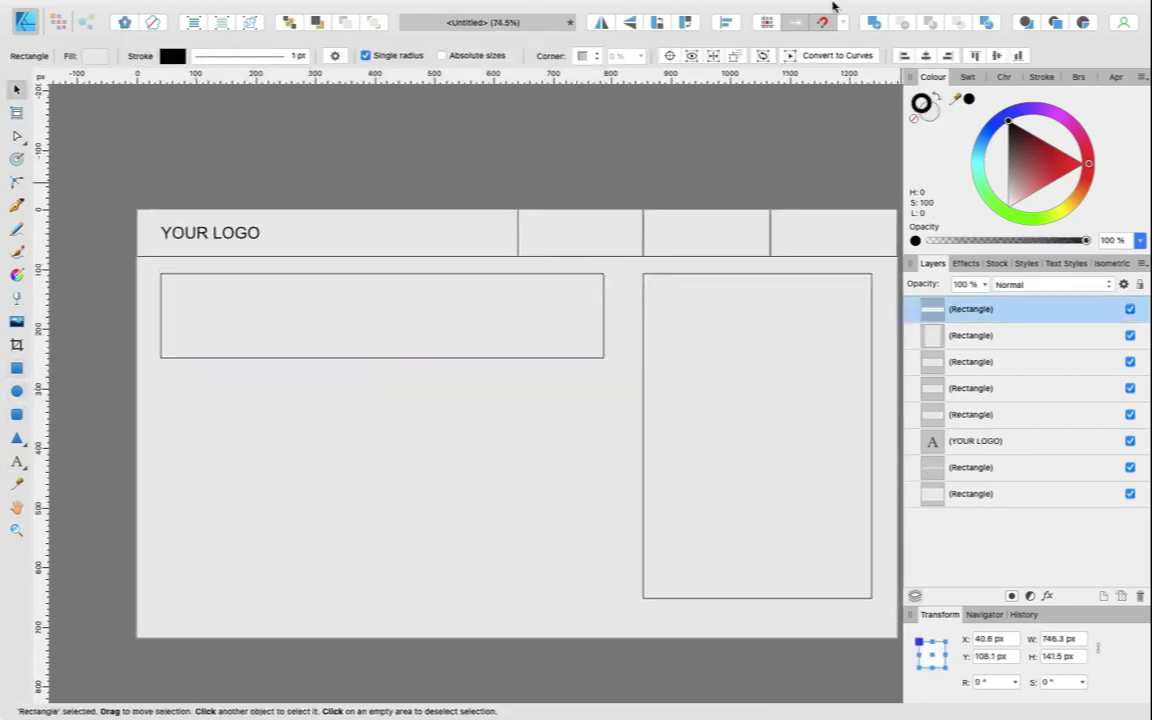
Add the text SOME TEXT inside the wide rectangle under the logo.
scroll(64, 259, up, 3)
scroll(159, 247, down, 2)
key(t)
click(298, 345)
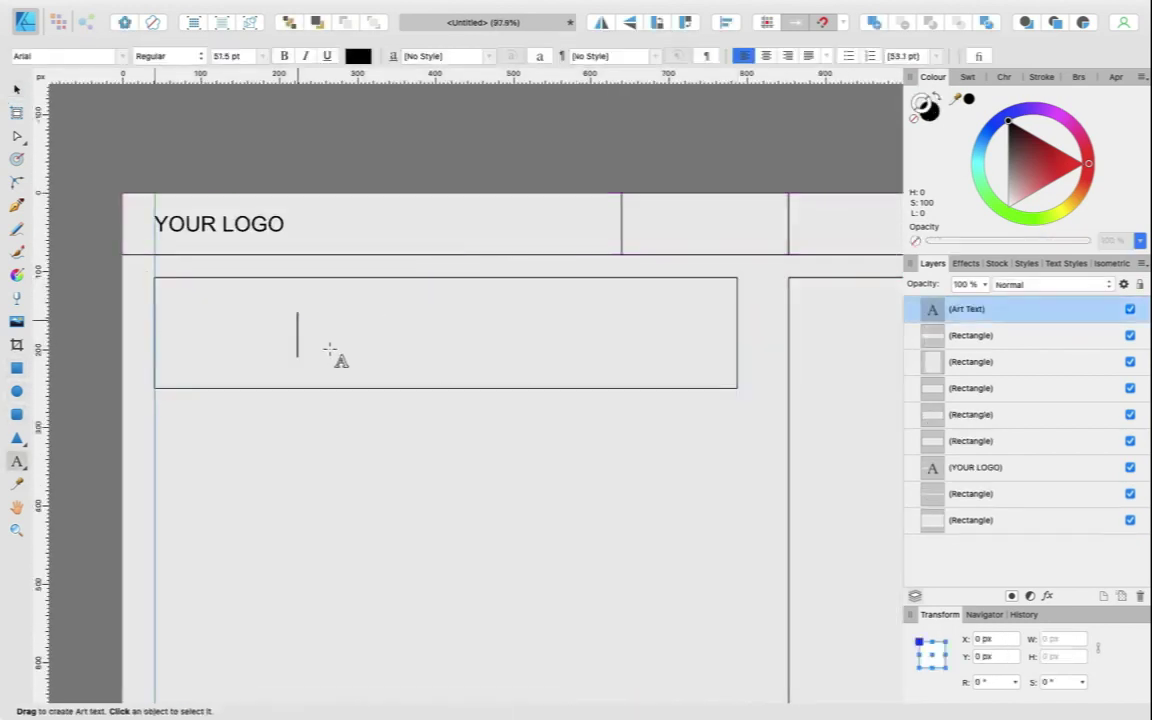
key(Escape)
Duplicate the wide box twice below itself and label both copies CALL TO ACTION in smaller text.
scroll(420, 333, down, 2)
drag(193, 291, 622, 403)
mouse_move(436, 334)
mouse_down()
mouse_move(436, 422)
mouse_move(468, 425)
mouse_move(476, 524)
mouse_move(476, 501)
mouse_up()
triple_click(436, 422)
text(CALL TO SCTION)
key(Escape)
shift+click(491, 435)
click(202, 324)
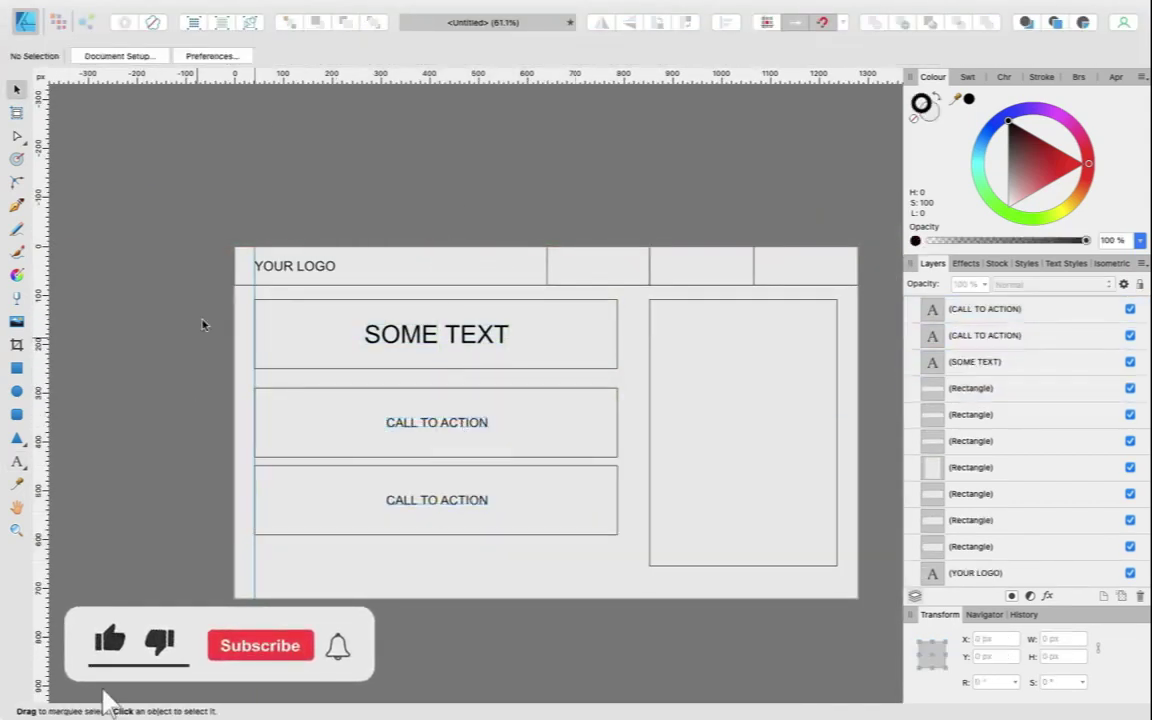
Shrink the two CALL TO ACTION boxes to button size and stack them under the left end of the SOME TEXT box.
drag(232, 288, 657, 396)
drag(232, 380, 640, 588)
drag(436, 535, 436, 454)
scroll(289, 419, up, 3)
mouse_move(390, 414)
mouse_down()
mouse_move(291, 417)
mouse_move(327, 460)
mouse_up()
scroll(332, 414, down, 3)
click(470, 418)
click(340, 404)
scroll(348, 408, up, 2)
scroll(143, 346, down, 3)
Give both CALL TO ACTION boxes rounded corners.
drag(126, 347, 411, 482)
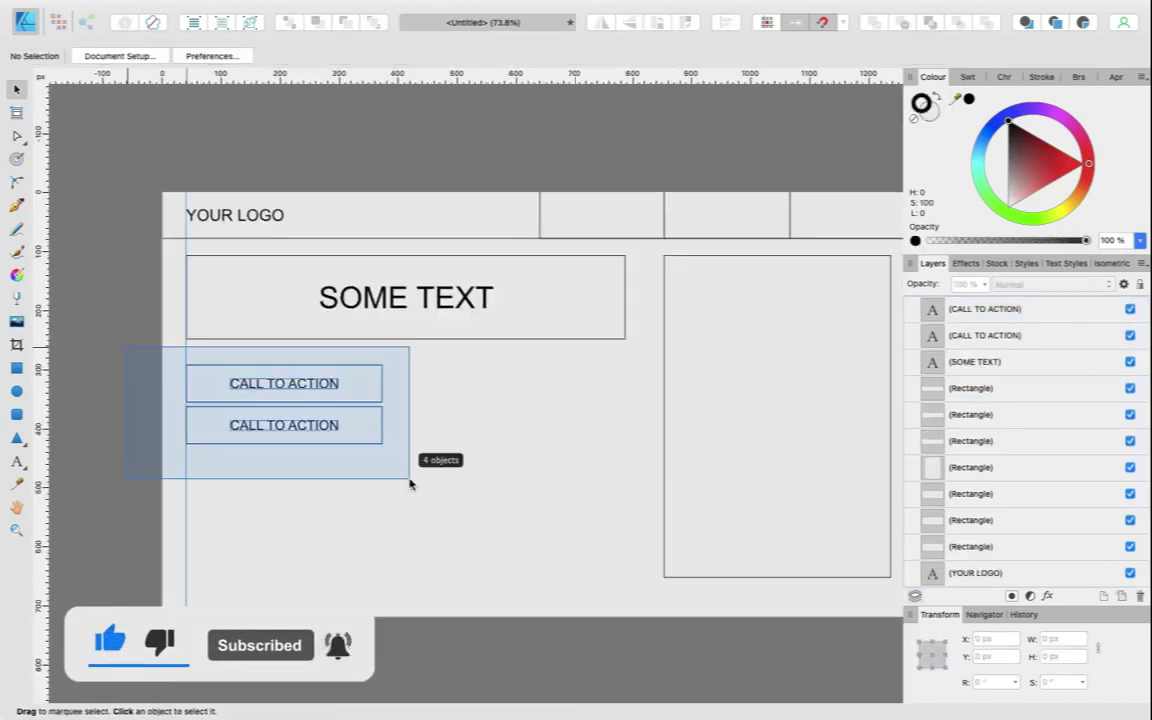
click(351, 398)
click(595, 57)
click(591, 75)
click(352, 438)
click(593, 57)
click(590, 76)
click(110, 340)
scroll(112, 335, down, 2)
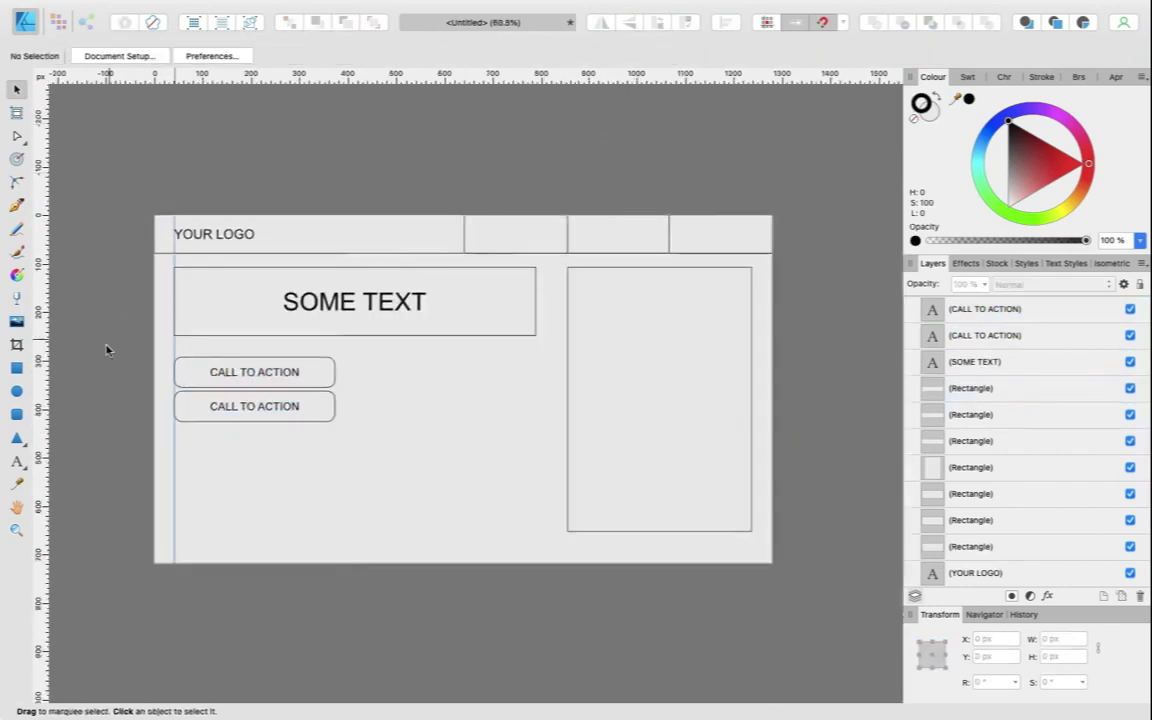
Turn the page into an artboard and extend it downward to a height of about 1680 px.
click(17, 113)
click(271, 56)
click(17, 90)
scroll(464, 228, down, 4)
drag(464, 391, 464, 615)
click(462, 345)
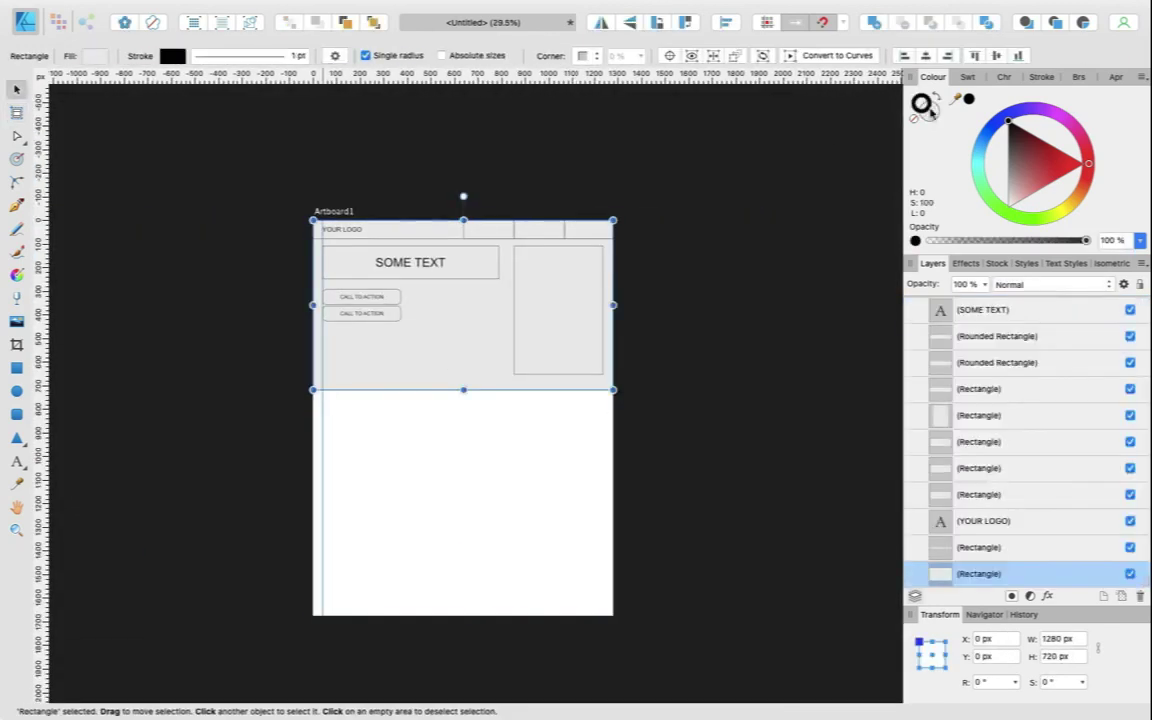
click(914, 119)
click(294, 234)
scroll(294, 234, up, 3)
key(super+z)
Duplicate the grey background rectangle directly below the wireframe at Y 720 px and remove the copy's fill.
scroll(294, 236, right, 3)
drag(377, 355, 377, 581)
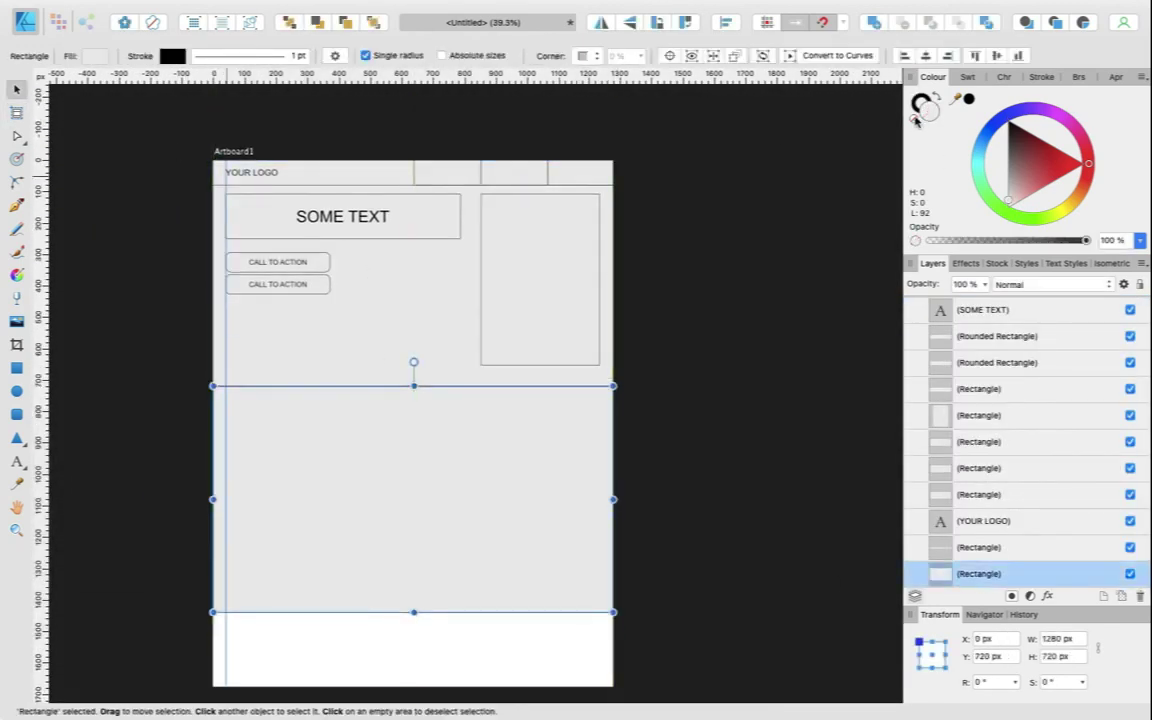
click(914, 119)
Add the heading text COLOUR near the top of the new empty section.
scroll(352, 470, up, 4)
click(17, 462)
mouse_move(360, 381)
mouse_down()
mouse_move(375, 414)
mouse_move(431, 385)
mouse_move(423, 438)
mouse_move(362, 421)
mouse_move(482, 421)
mouse_up()
text(COLOUR)
click(17, 90)
Set the COLOUR heading in a bold Helvetica typeface.
click(381, 438)
click(436, 355)
click(108, 56)
text(hel)
click(129, 132)
click(170, 56)
click(408, 384)
Draw three equally spaced golden square swatches, about 98 px wide and without outline, centred below the COLOUR heading.
click(17, 368)
click(921, 101)
click(914, 119)
scroll(413, 438, up, 2)
click(727, 22)
click(801, 69)
click(825, 234)
Fill the left swatch cream and the right one dark brown, and place the label #F2B414 beneath the golden swatch.
click(353, 416)
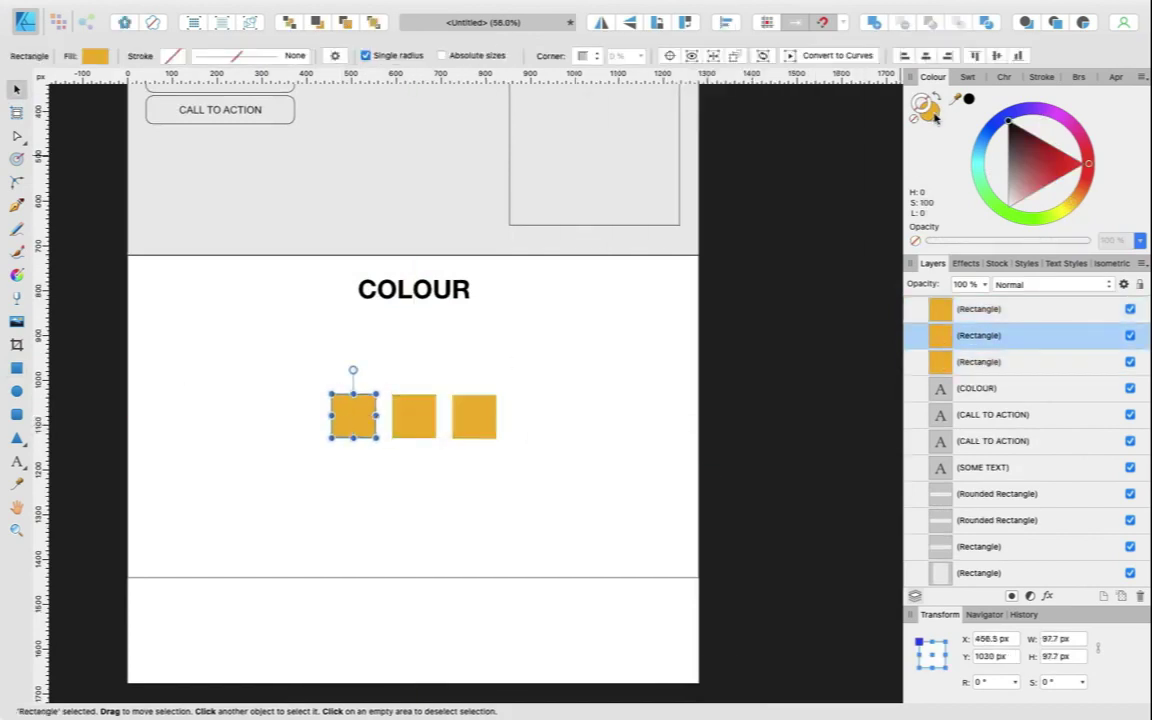
click(474, 417)
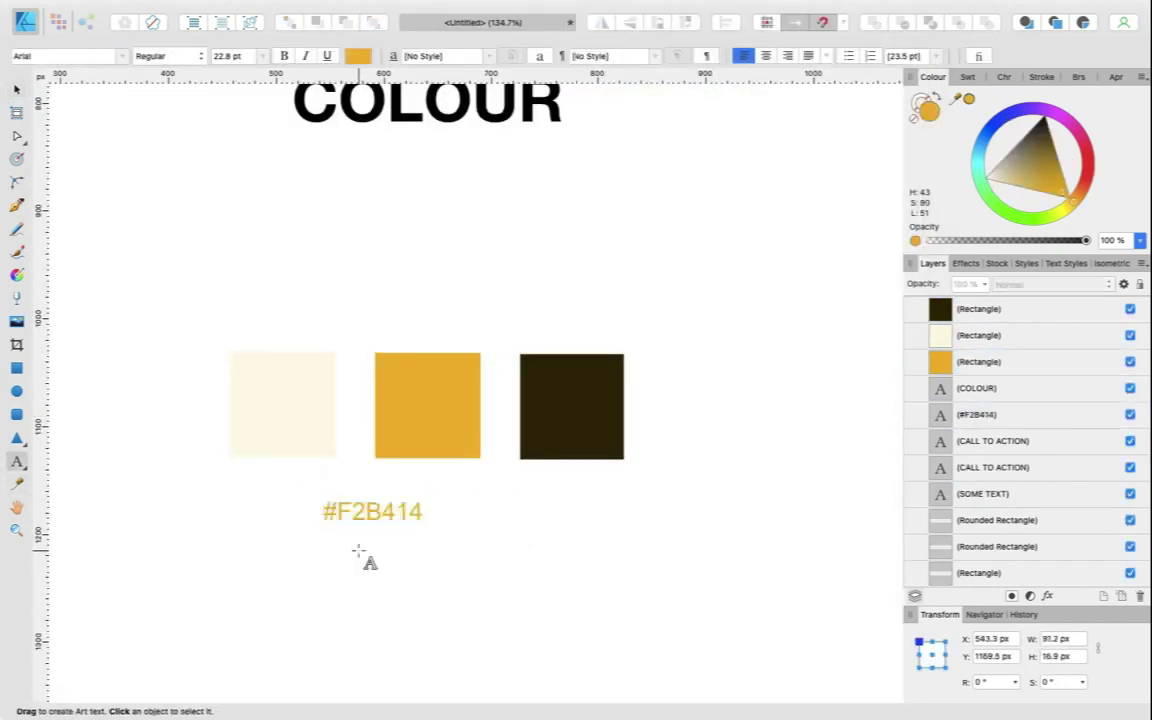
key(v)
drag(367, 511, 422, 490)
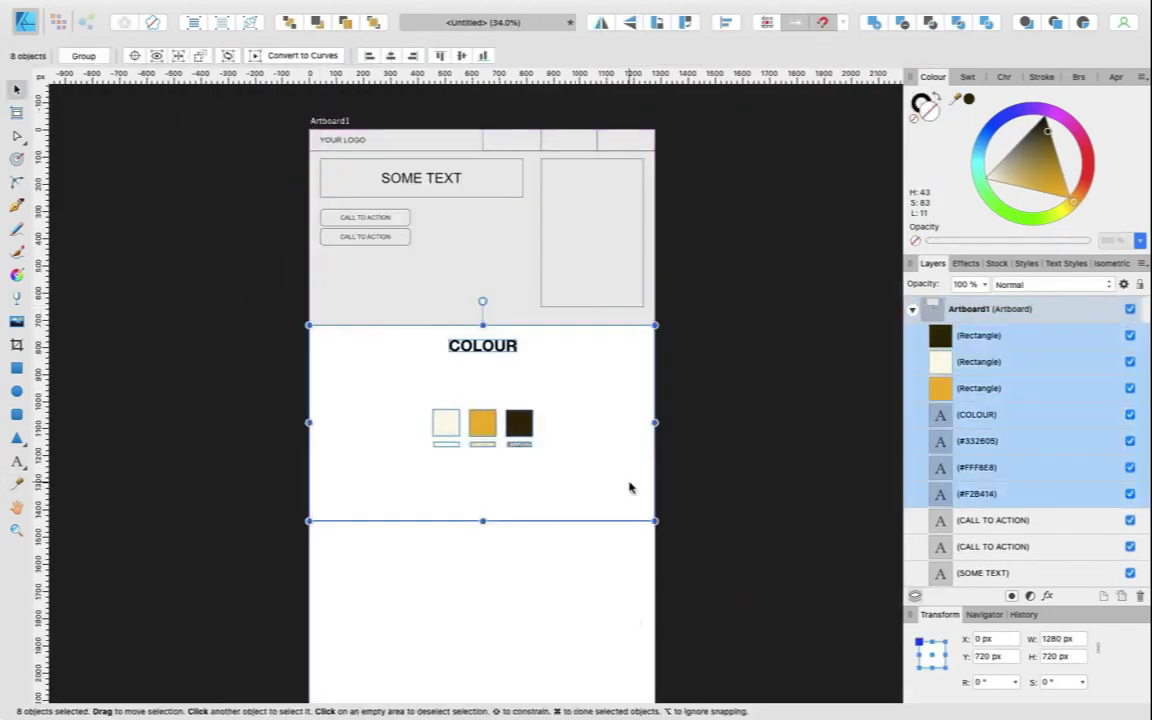
Create a copy of the section below titled TYPOGRAPHY and centre the text TIME NEW ROMAN beneath its heading.
drag(630, 486, 483, 564)
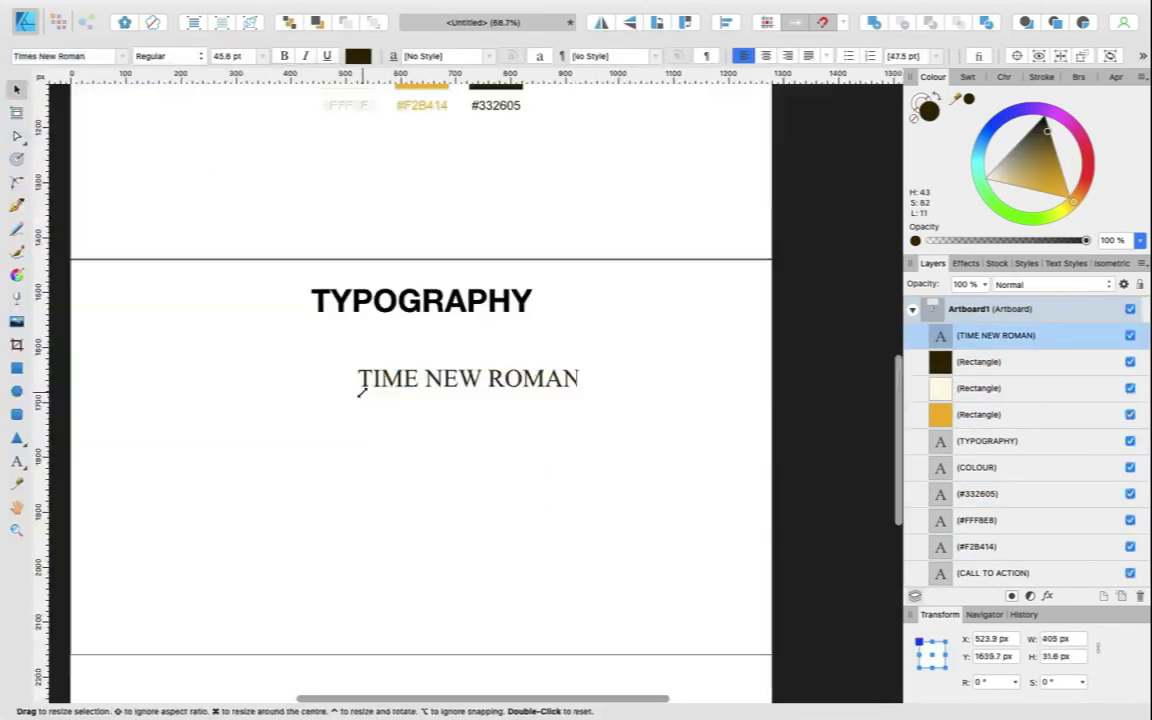
drag(362, 392, 314, 393)
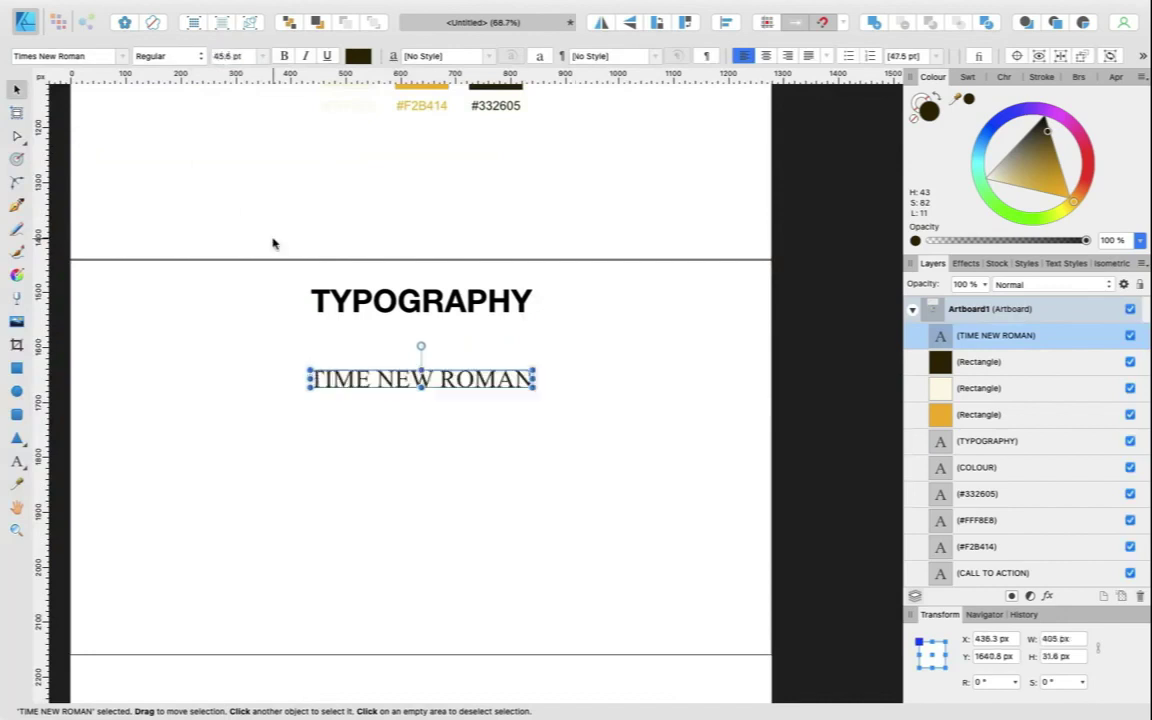
Add a line with the uppercase alphabet from A to Z at 30 pt below TIME NEW ROMAN.
double_click(401, 411)
key(super+a)
text(A B C)
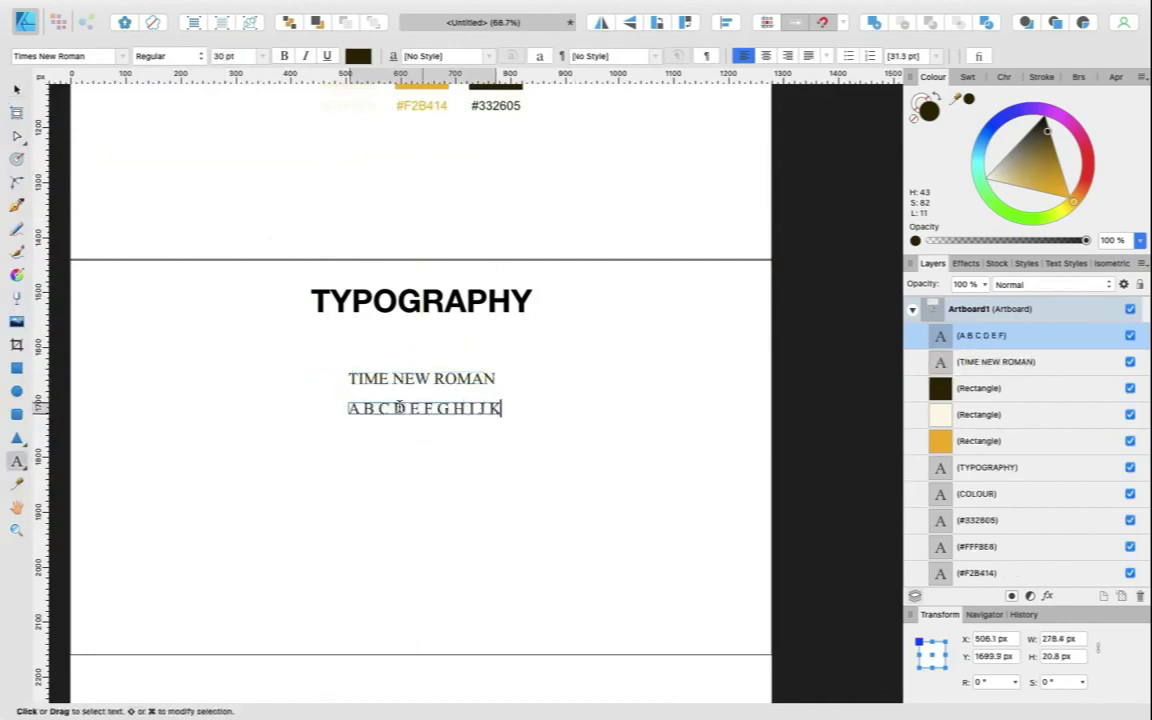
Duplicate the uppercase alphabet line below itself and replace its text with the lowercase alphabet.
click(17, 90)
drag(641, 409, 520, 436)
double_click(520, 436)
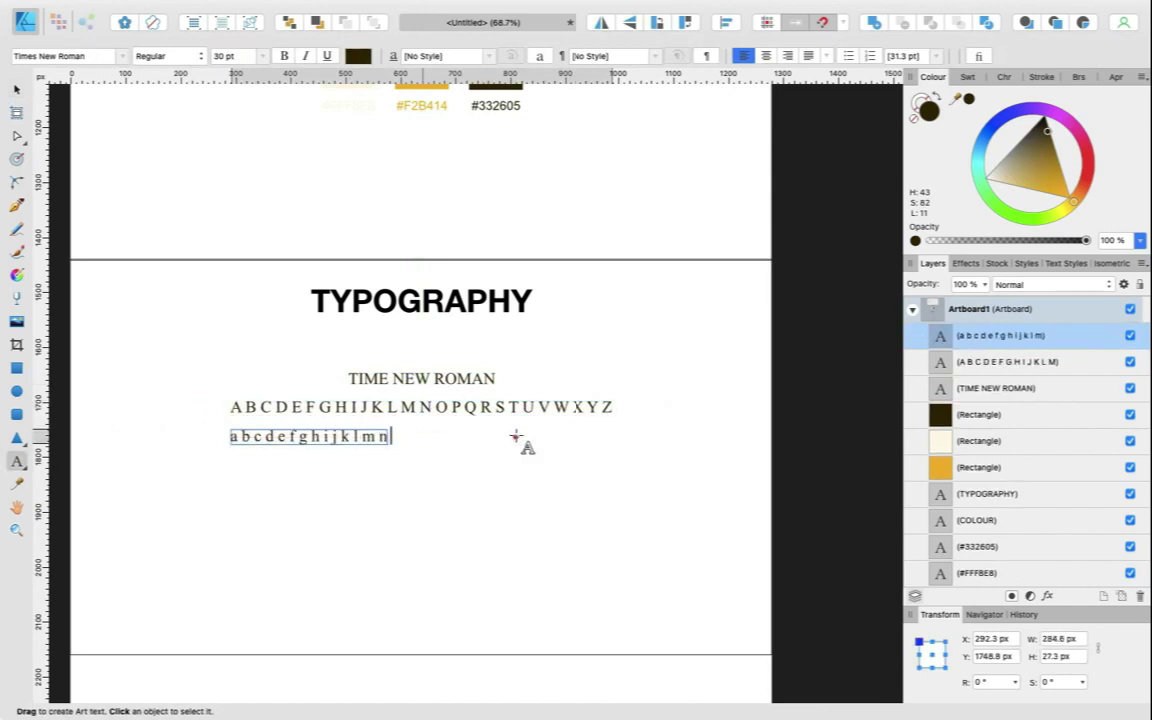
text(v w x y z)
key(Escape)
key(super+j)
double_click(433, 465)
key(super+a)
text(1 2 3)
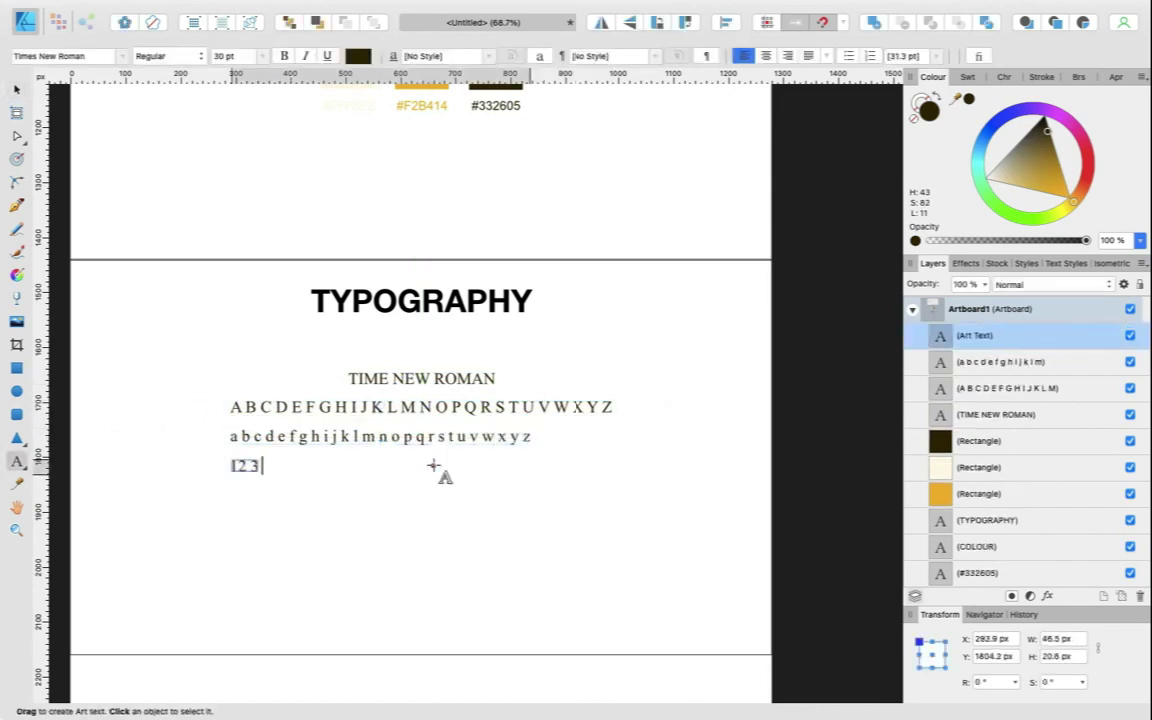
text( 4 5 6 7 8 9 0)
Align the four font sample lines, group them, and centre the block in the TYPOGRAPHY section.
scroll(433, 465, down, 2)
click(995, 414)
shift+click(994, 335)
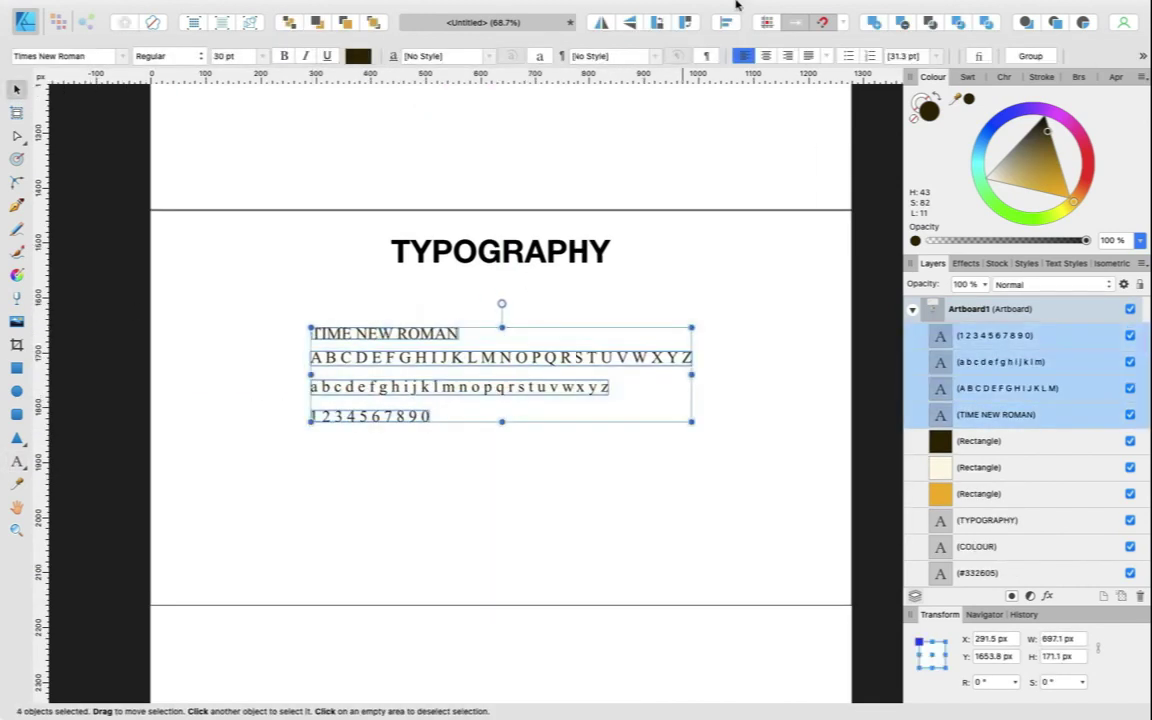
click(726, 22)
click(801, 156)
click(824, 233)
click(108, 404)
drag(108, 355, 790, 550)
key(super+g)
Extend the artboard downward and duplicate the TYPOGRAPHY section below itself.
scroll(548, 407, down, 4)
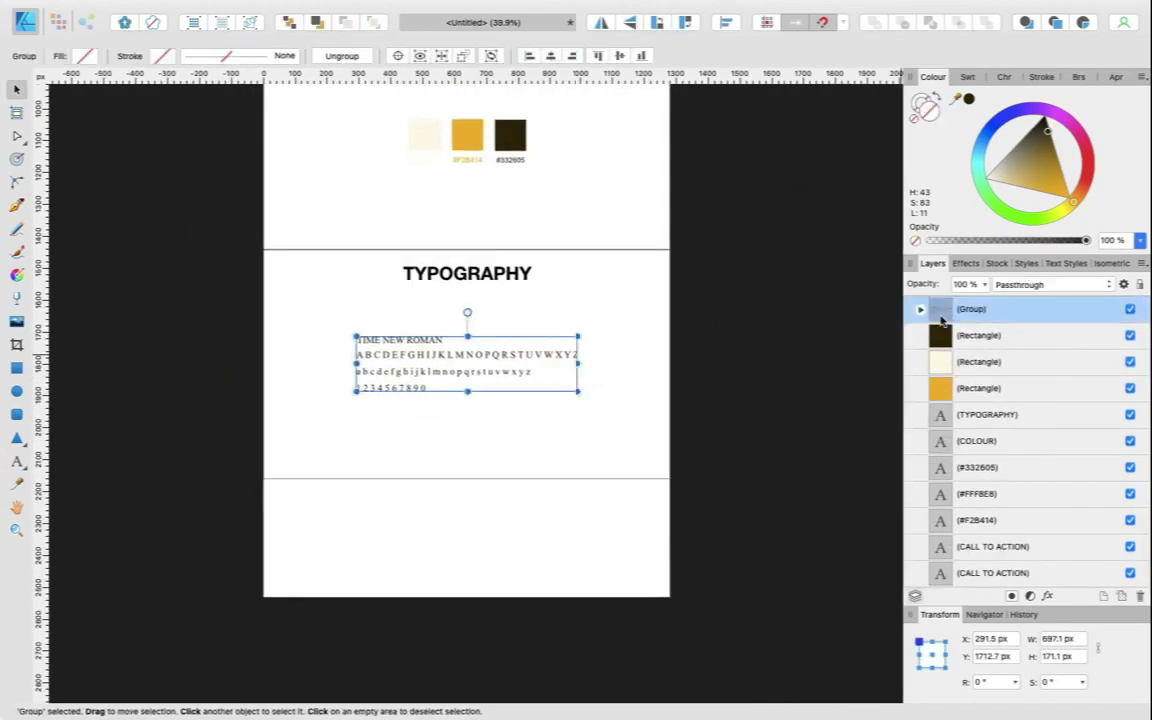
click(444, 421)
scroll(444, 420, down, 2)
drag(445, 489, 445, 612)
drag(684, 457, 173, 211)
drag(428, 239, 473, 424)
Change the duplicated section's heading to WEB CONTENT.
scroll(428, 415, up, 4)
double_click(433, 416)
text(Web D)
text( CONTENT)
click(17, 90)
Delete the copied font sample group from the WEB CONTENT section.
scroll(473, 424, down, 2)
click(372, 456)
click(370, 458)
key(Delete)
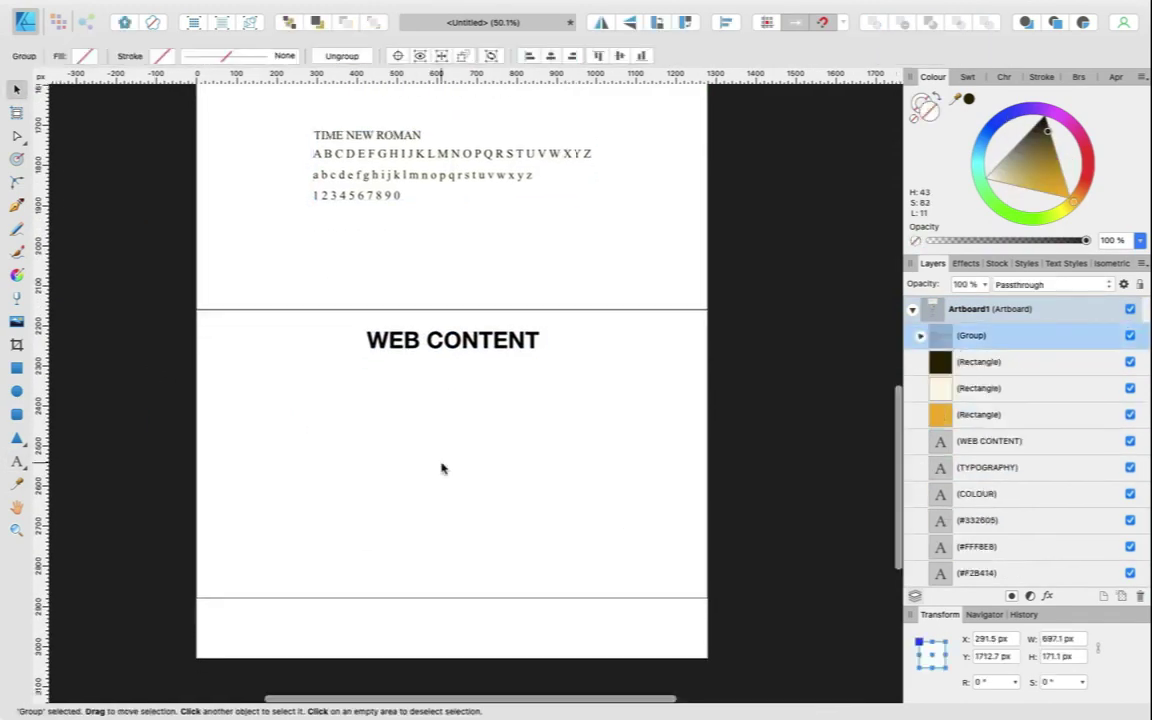
Place a copy of a small text label below the WEB CONTENT heading and change it to Create your future.
scroll(442, 468, up, 7)
scroll(458, 150, down, 3)
drag(481, 221, 481, 532)
scroll(514, 334, up, 3)
key(t)
scroll(468, 287, down, 3)
double_click(463, 289)
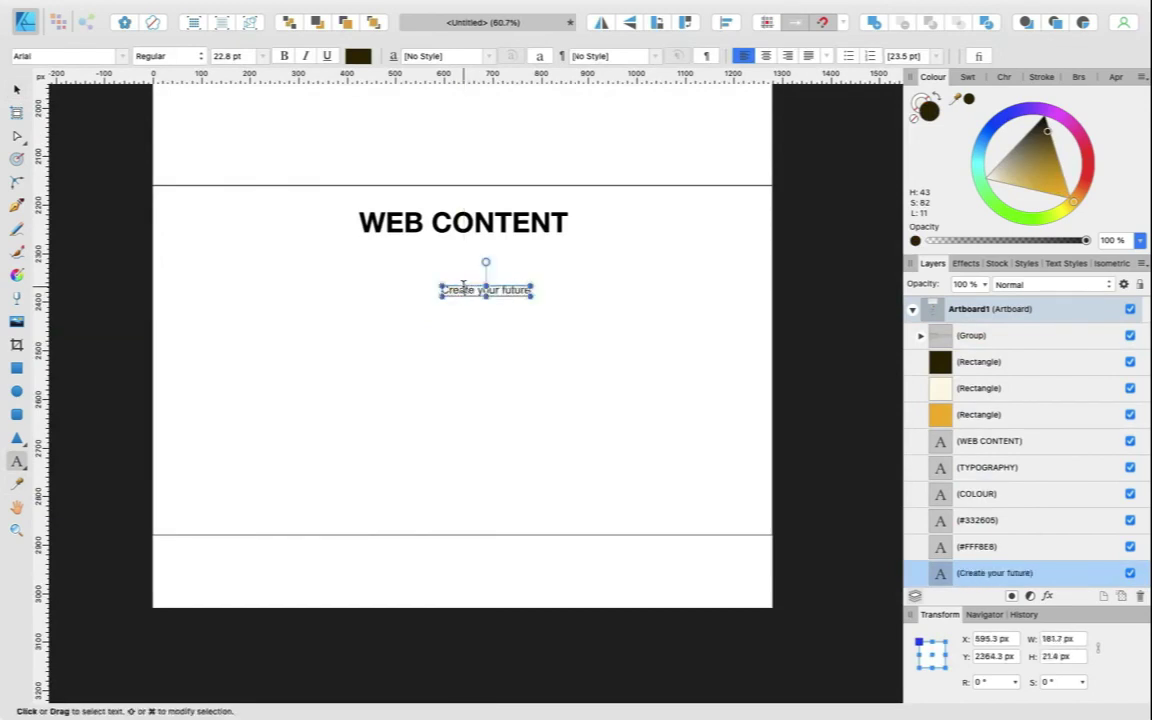
Change the text line to Learn and Create your future... Start from now and add copies below reading Join Courses and Contact Us.
scroll(463, 287, up, 1)
triple_click(483, 290)
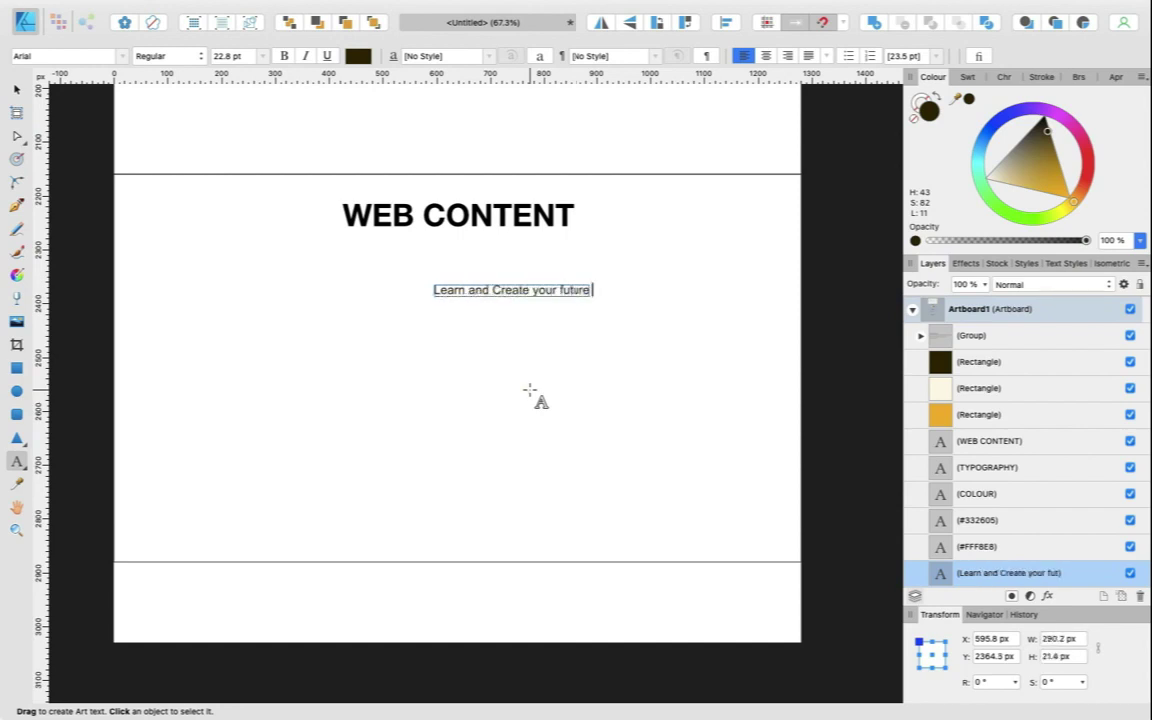
key(v)
drag(508, 293, 362, 369)
text(urses)
key(Escape)
text(ontact Us)
key(Escape)
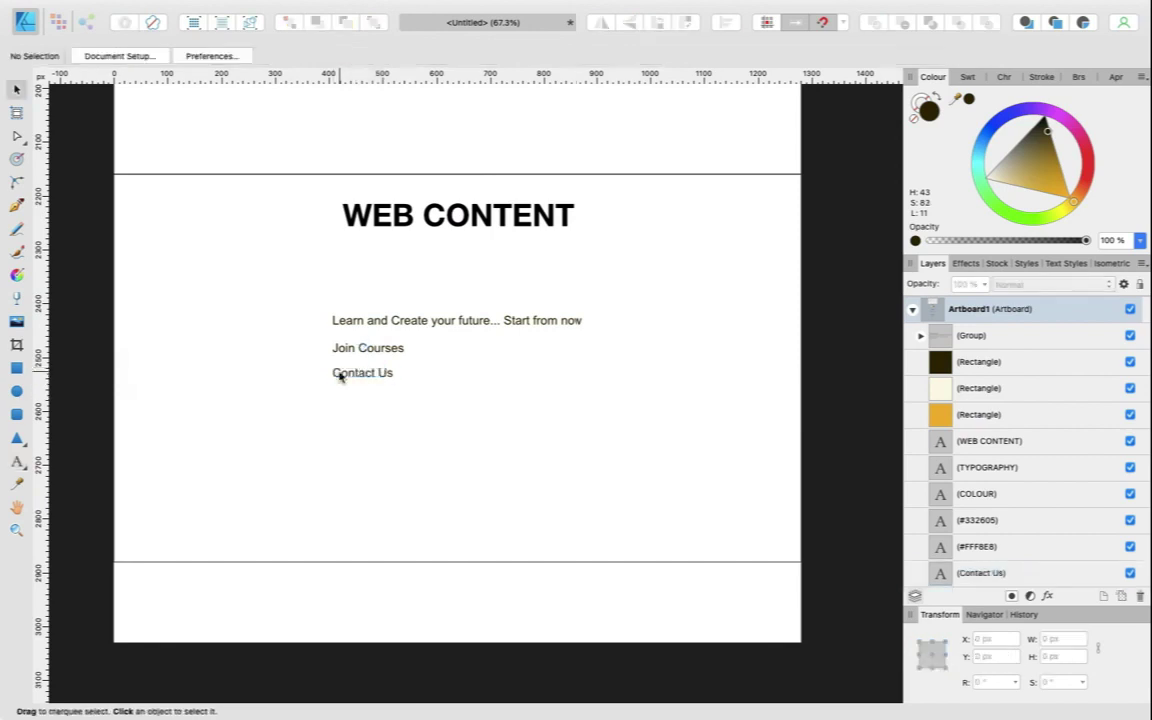
Align the three web content text lines and change the first one to Learn and Create your future TODAY.
drag(315, 405, 600, 305)
click(725, 22)
click(823, 234)
click(103, 290)
scroll(103, 290, down, 2)
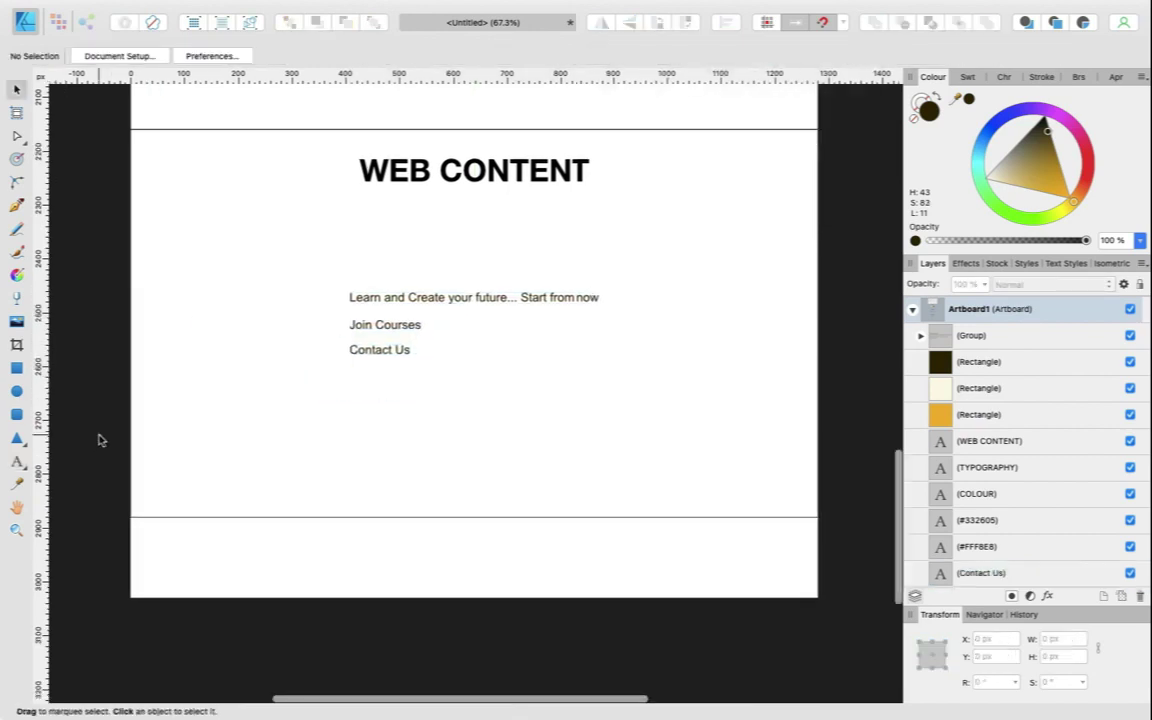
key(t)
click(508, 297)
drag(226, 400, 262, 441)
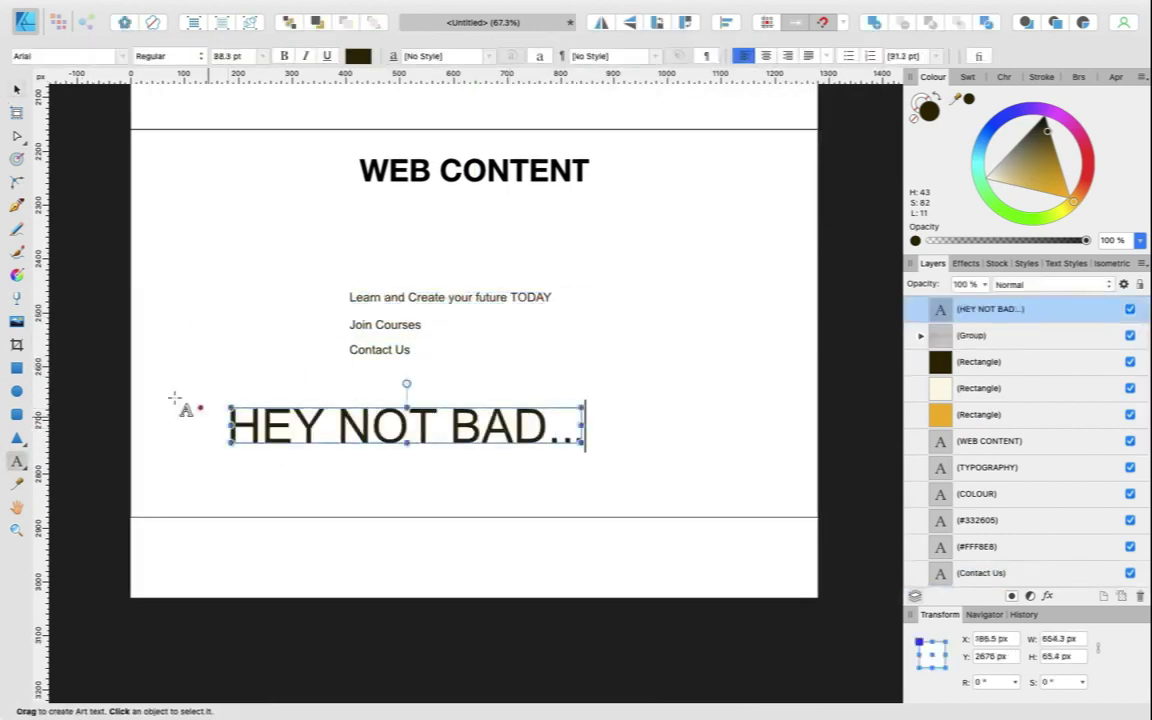
key(Escape)
key(Delete)
Rename the artboard as Sketch.
key(super+0)
double_click(985, 309)
text(Sket)
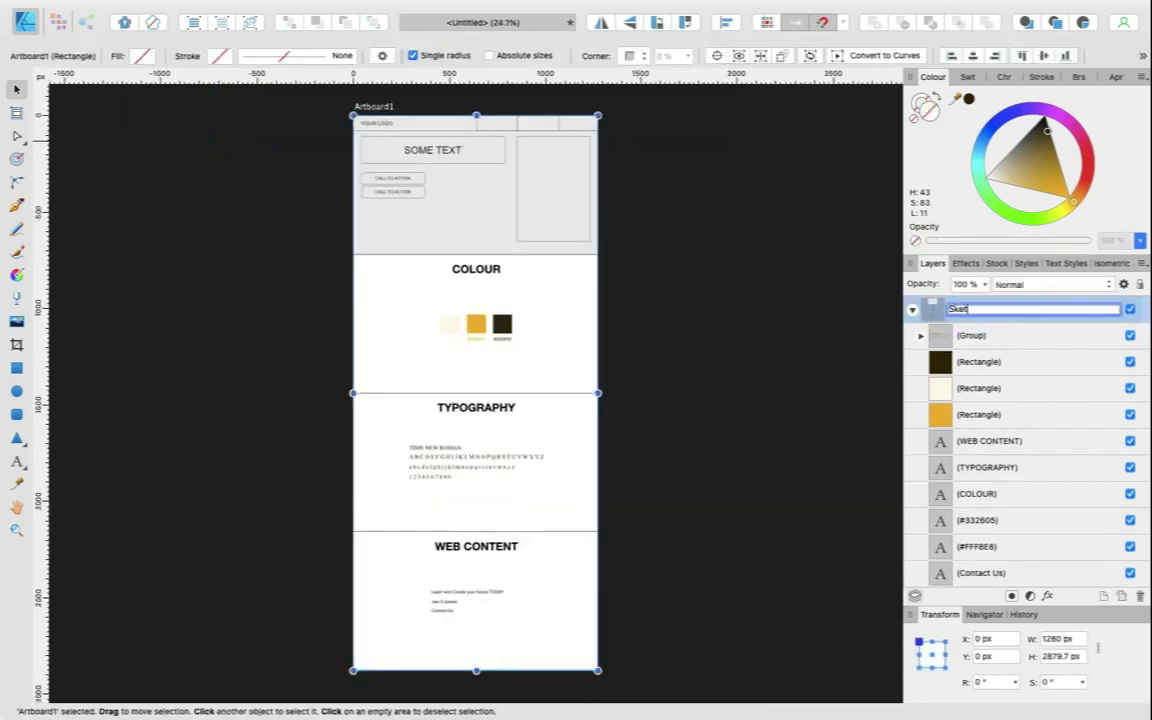
text(ch)
key(Return)
Duplicate the Sketch artboard to its right and rename the copy as Low Fidelity Prototyping.
scroll(600, 400, down, 2)
drag(524, 267, 699, 267)
double_click(985, 309)
scroll(467, 400, up, 3)
text(Low)
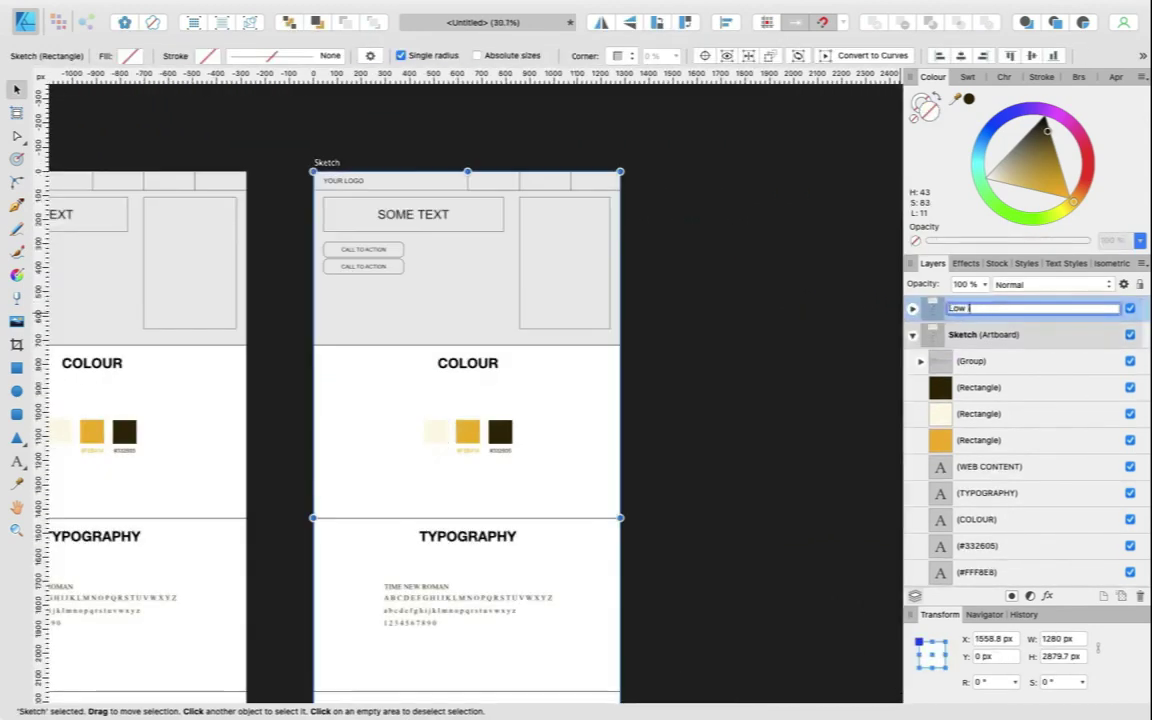
Delete the style guide sections from the Low Fidelity Prototyping artboard and shorten the artboard to about 730 px high.
scroll(393, 419, down, 2)
drag(340, 258, 590, 650)
key(Delete)
drag(463, 608, 463, 267)
scroll(470, 378, up, 3)
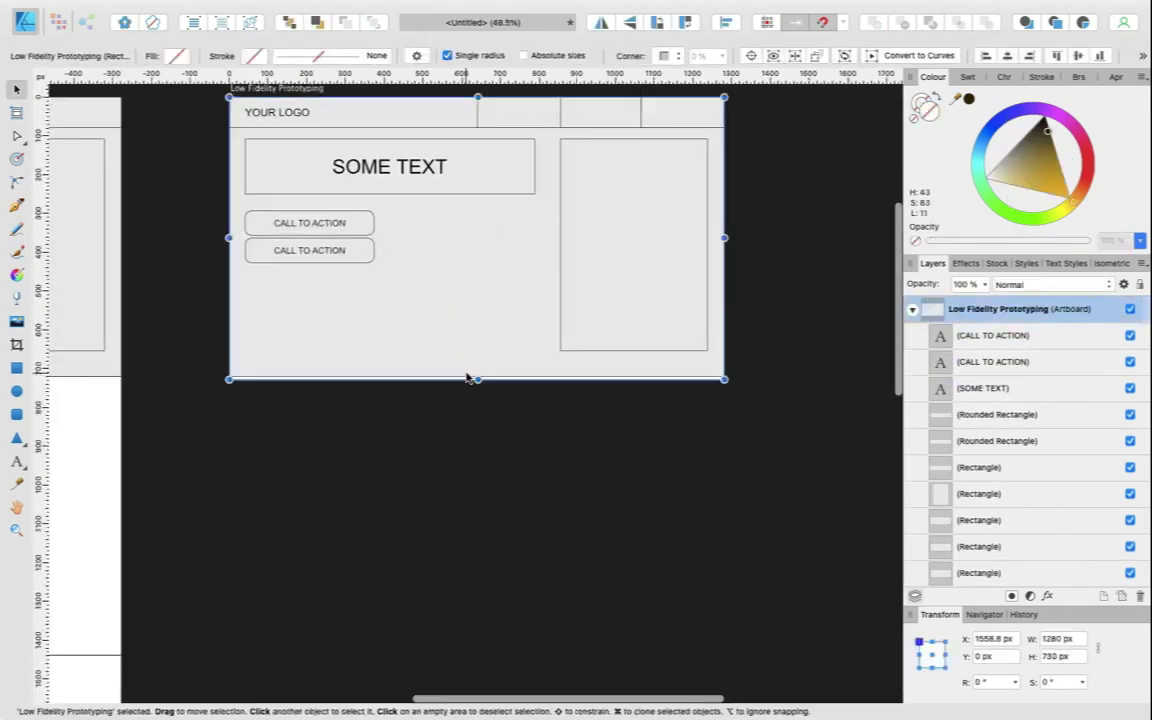
Change the YOUR LOGO text in the Low Fidelity Prototyping artboard to LEARN IT.
scroll(280, 210, up, 3)
scroll(280, 210, up, 2)
double_click(300, 290)
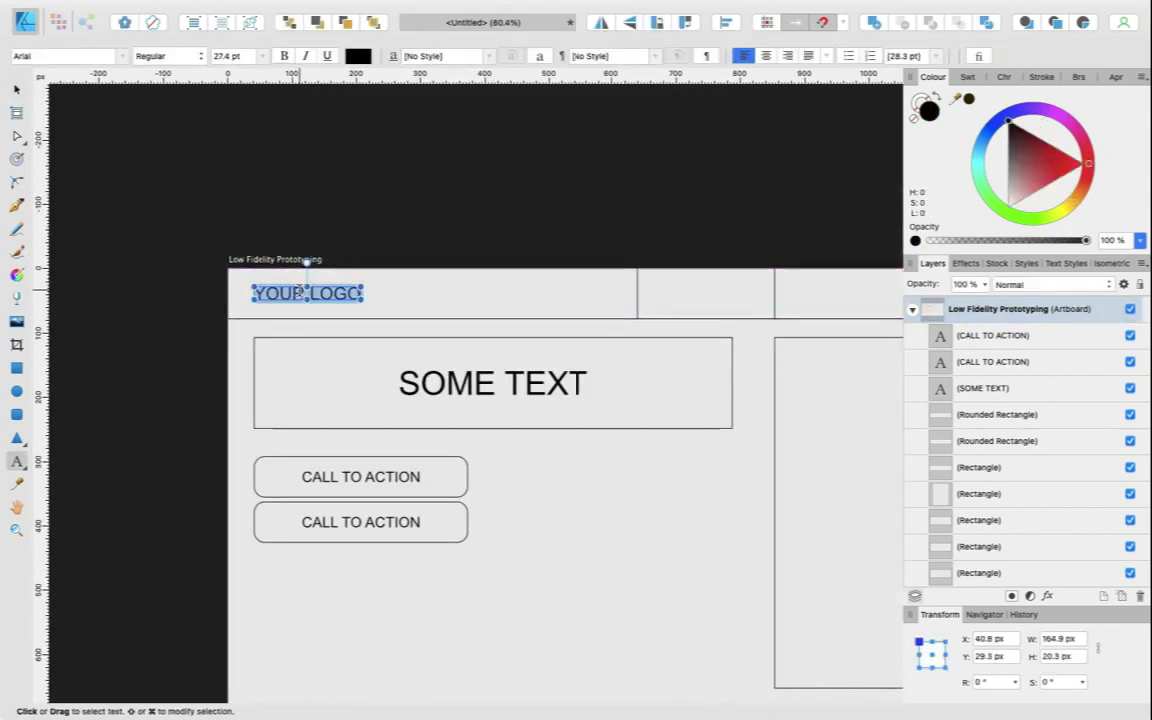
text(LEARN IT)
key(Escape)
Copy the three colour swatches from the Sketch artboard into the empty area below the call-to-action buttons of Low Fidelity Prototyping.
scroll(368, 303, down, 2)
click(368, 303)
scroll(329, 314, left, 5)
key(Escape)
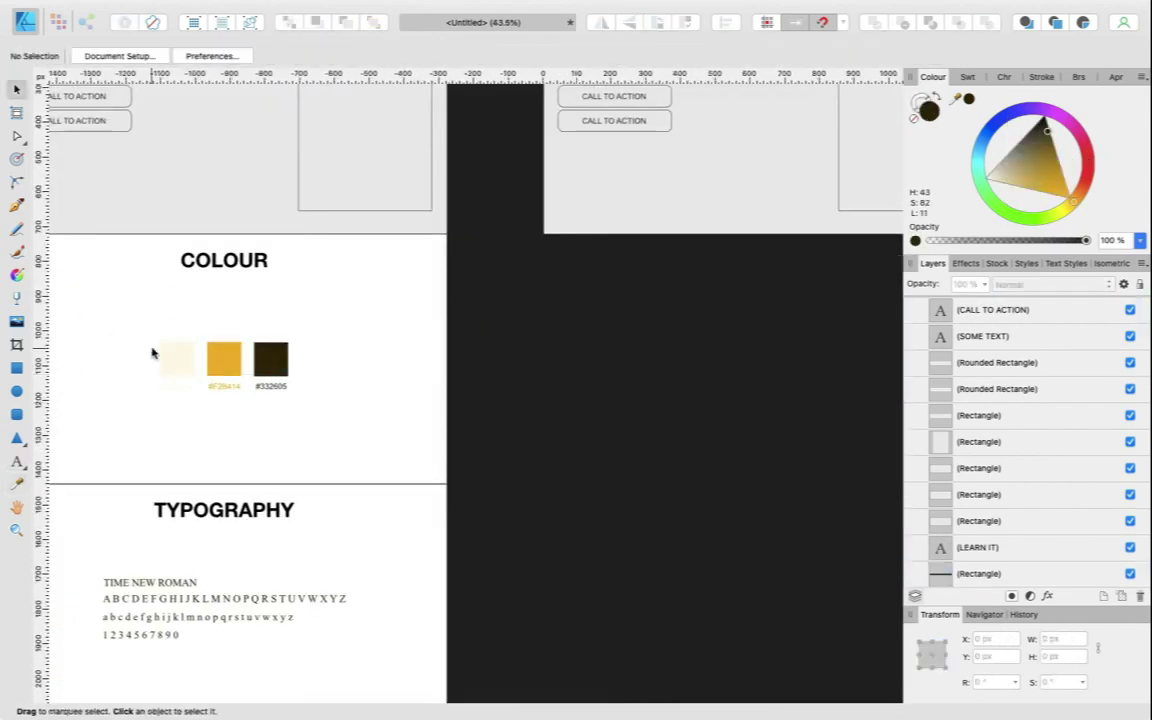
drag(146, 334, 301, 380)
drag(231, 366, 663, 203)
Fill the navigation bar with the dark brown swatch colour and the LEARN IT text with the cream swatch colour.
scroll(640, 200, up, 3)
click(450, 226)
click(225, 227)
scroll(225, 227, down, 1)
click(17, 484)
click(503, 565)
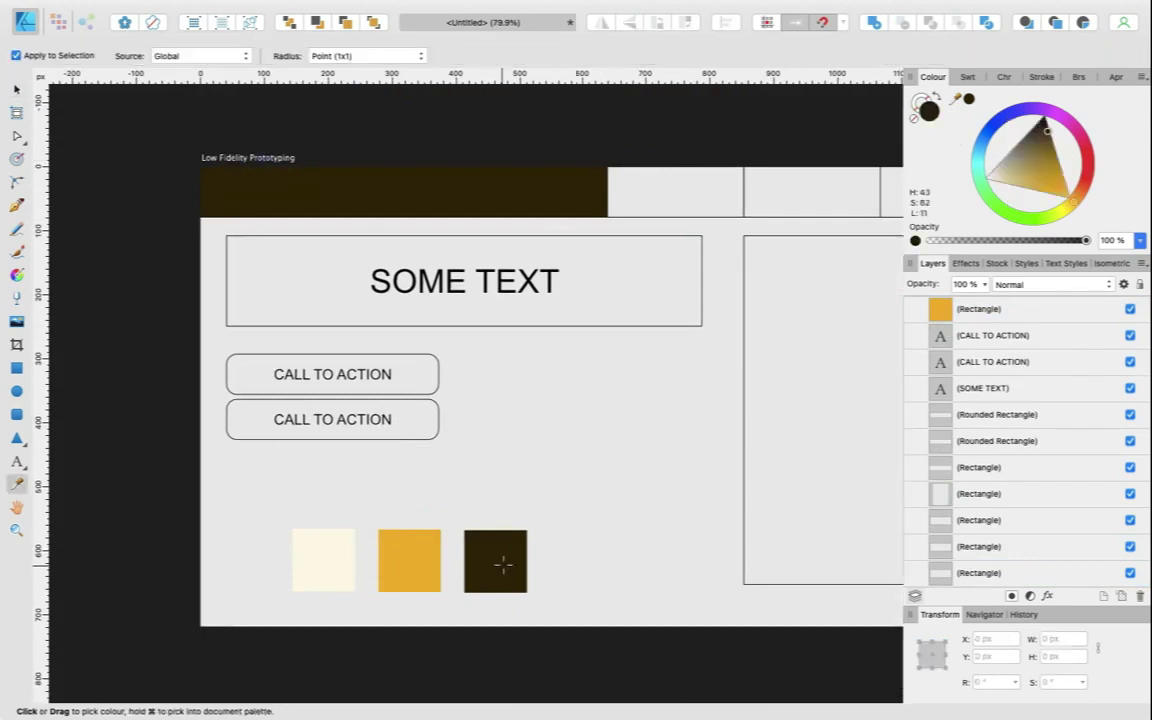
click(500, 200)
click(1044, 121)
key(super+z)
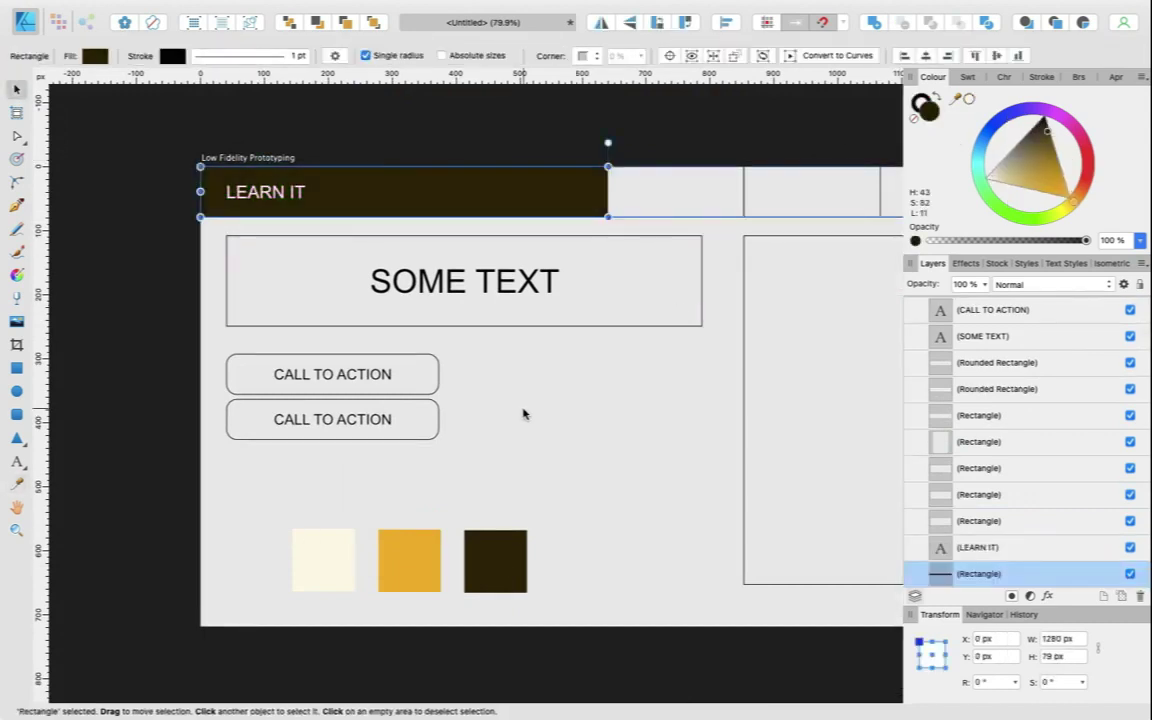
Place a copy of the LEARN IT text over the first grey menu cell and delete that cell.
scroll(540, 300, right, 2)
scroll(540, 300, up, 1)
click(570, 248)
scroll(478, 182, right, 2)
click(130, 246)
drag(130, 246, 542, 247)
click(542, 249)
key(Delete)
Change the copied LEARN IT text to HOME.
triple_click(523, 244)
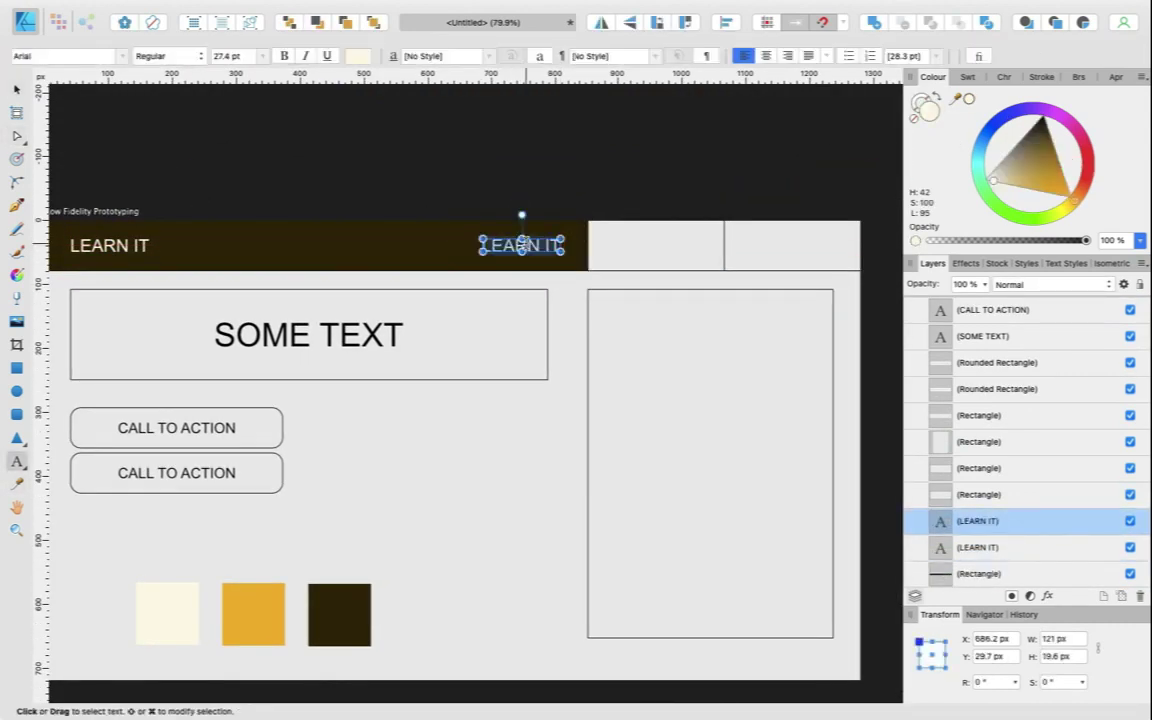
text(HOME)
key(Escape)
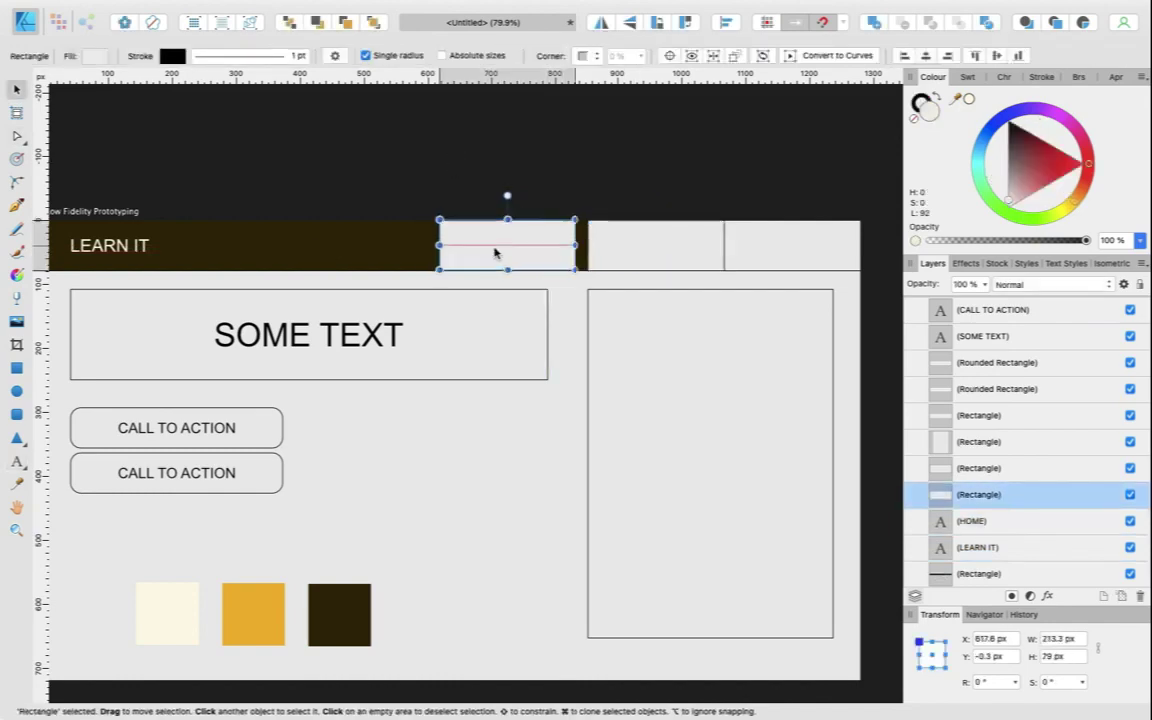
Add a copy of the HOME label in the next menu cell reading Courses and change HOME to Home.
drag(496, 249, 650, 248)
click(511, 253)
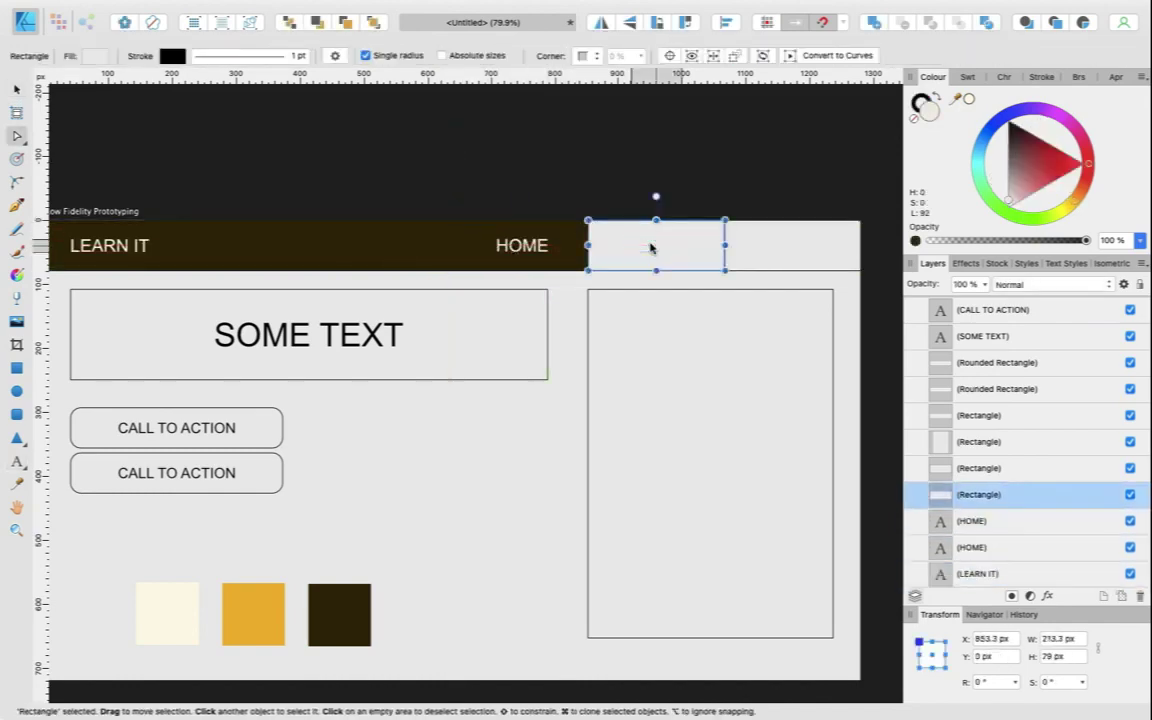
double_click(648, 246)
text(Courses)
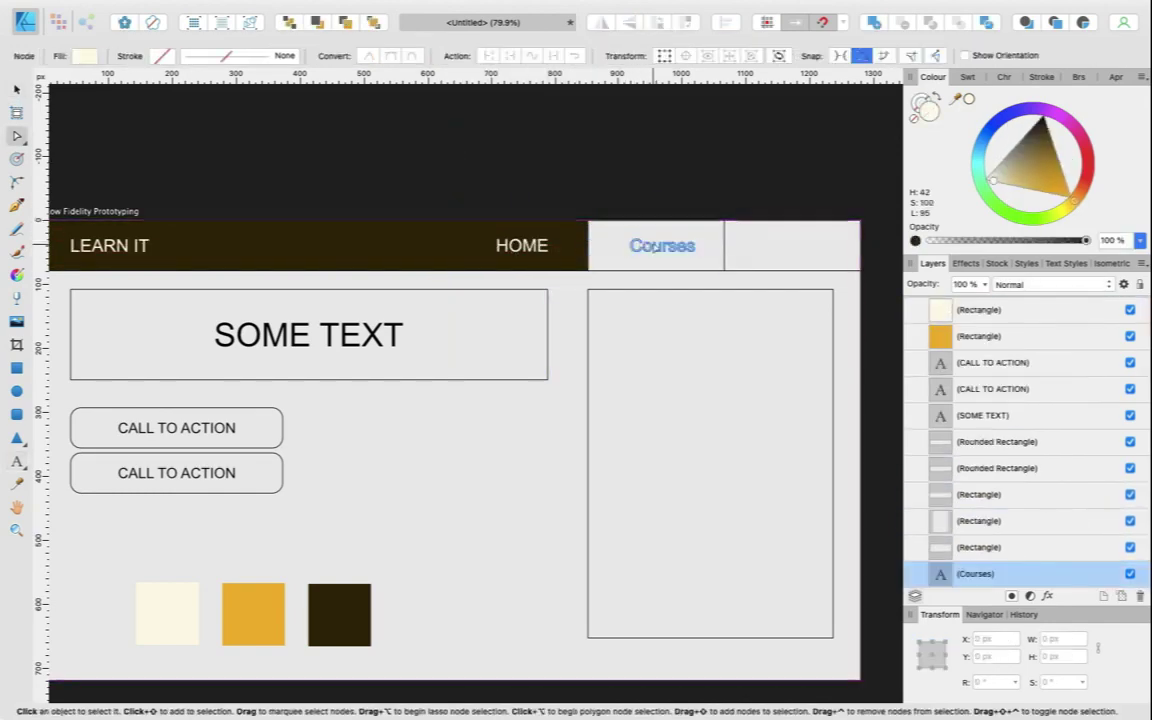
key(Escape)
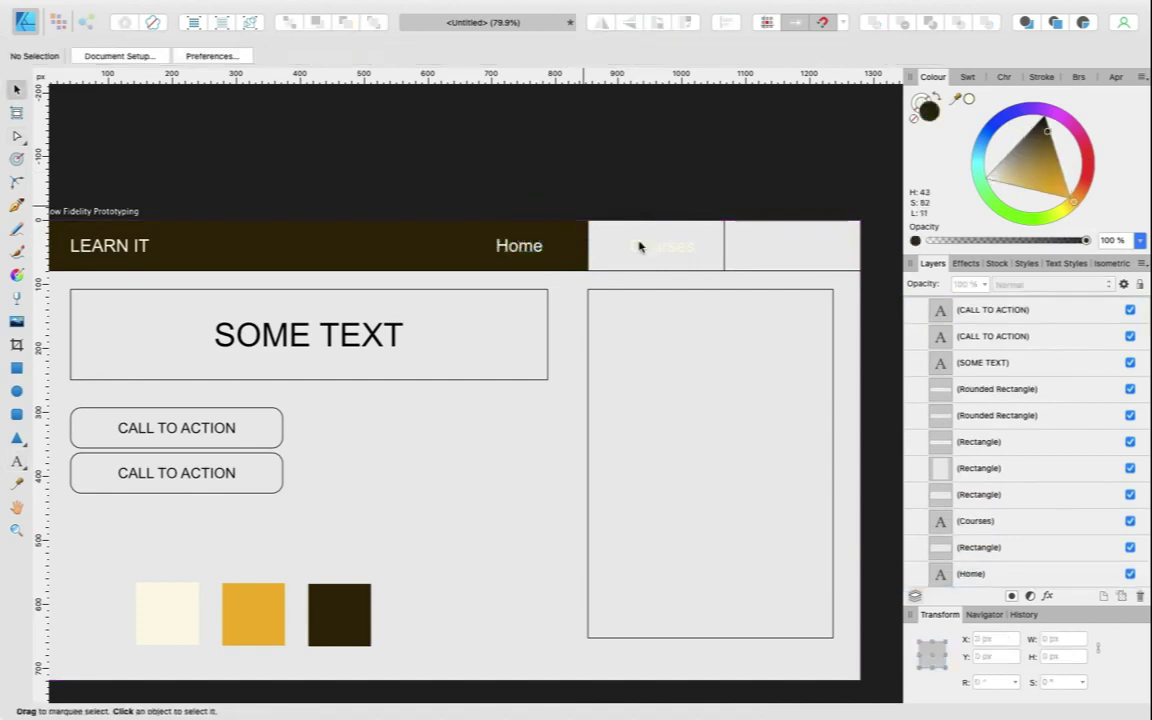
Add a Contact Us label to the navigation bar and remove the remaining grey menu cells and grey page background.
click(650, 250)
drag(650, 250, 741, 248)
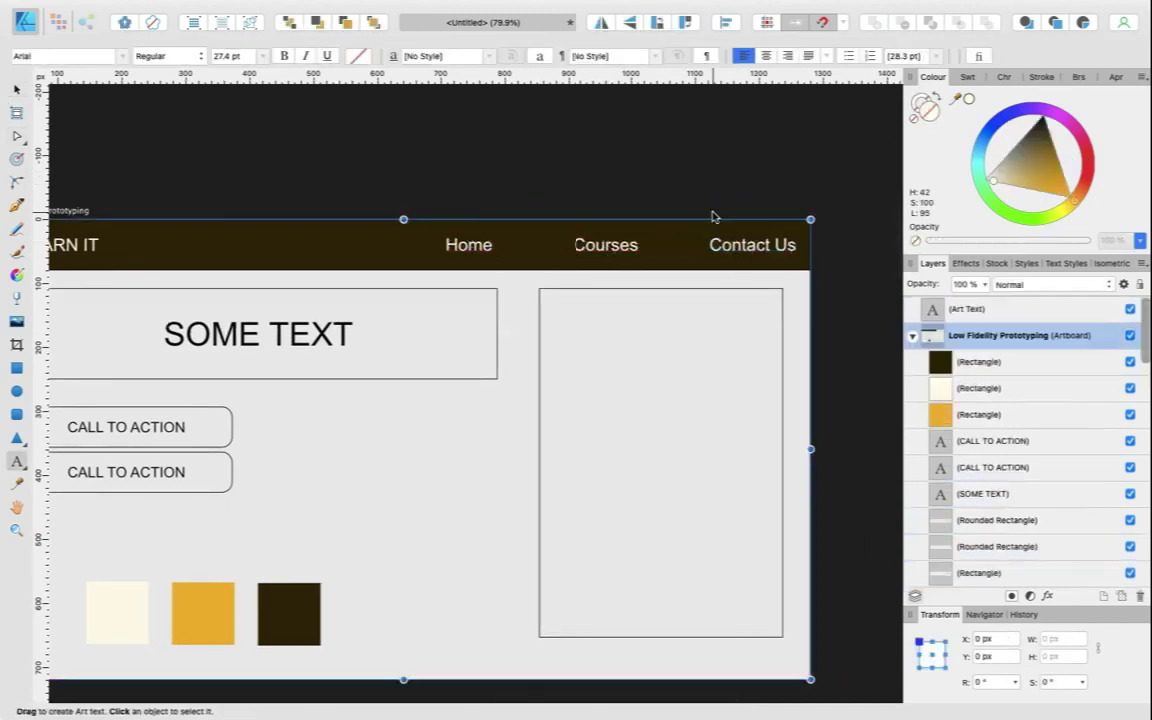
key(v)
key(super+minus)
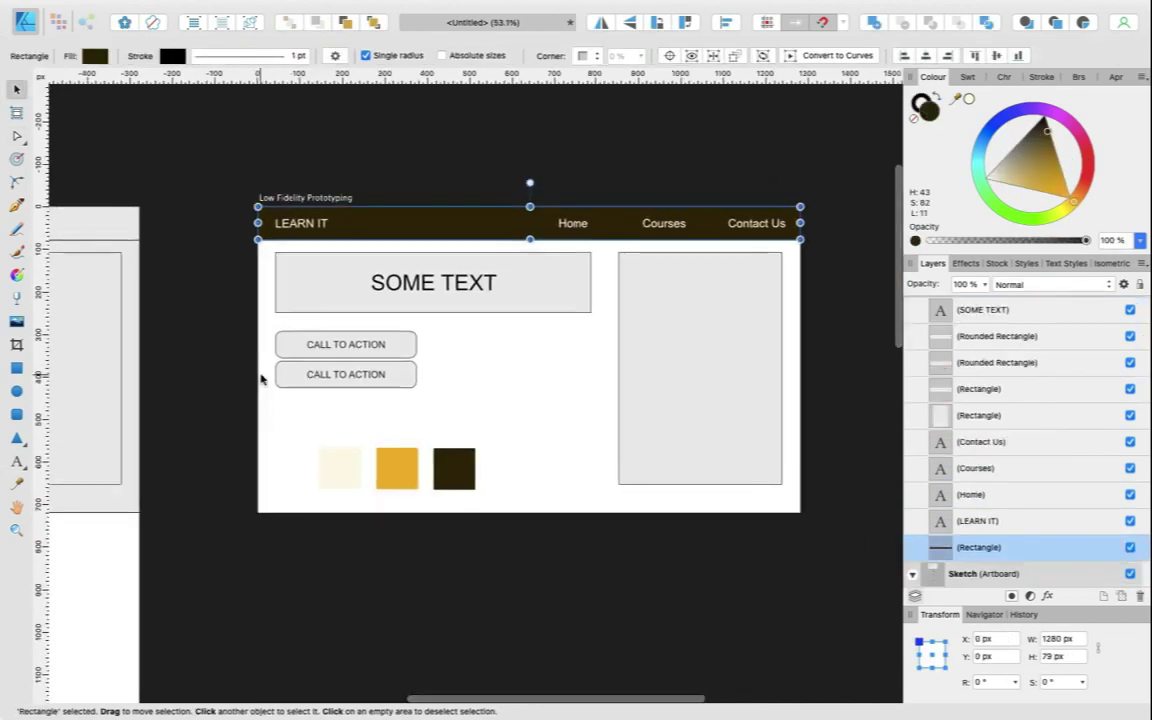
Set the navigation bar text in Times New Roman and replace SOME TEXT with Learn and Create your future TODAY.
drag(211, 154, 845, 232)
click(60, 56)
text(typ)
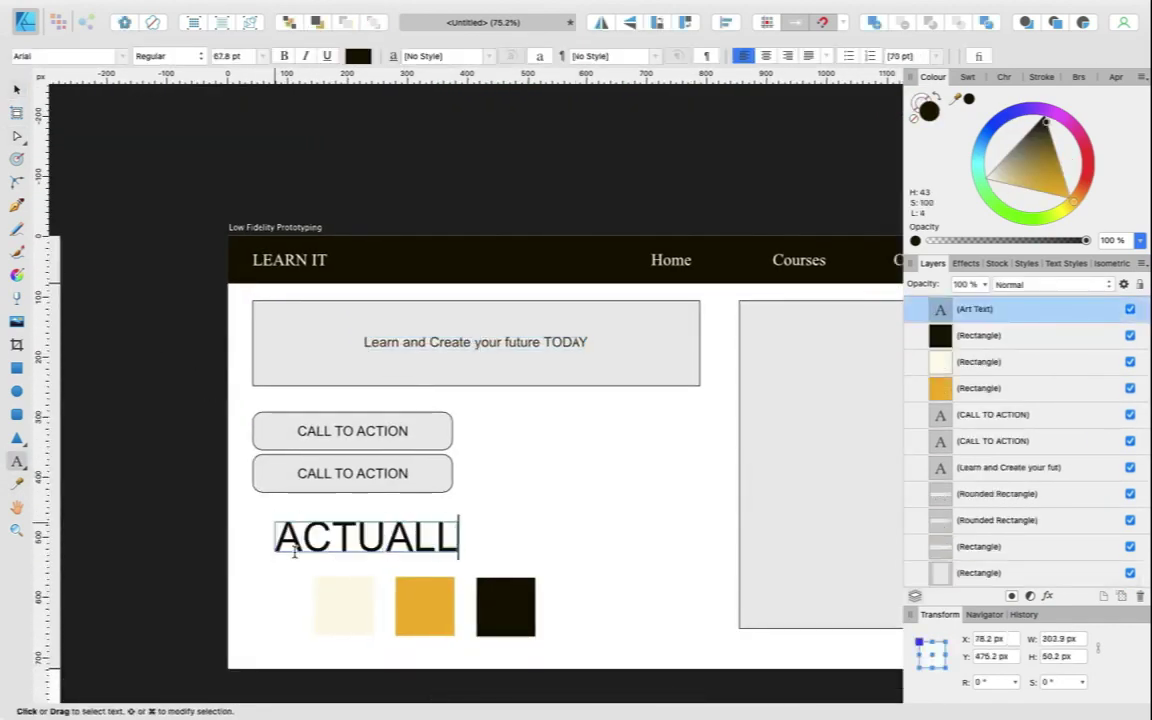
text(FIND)
key(Return)
key(super+minus)
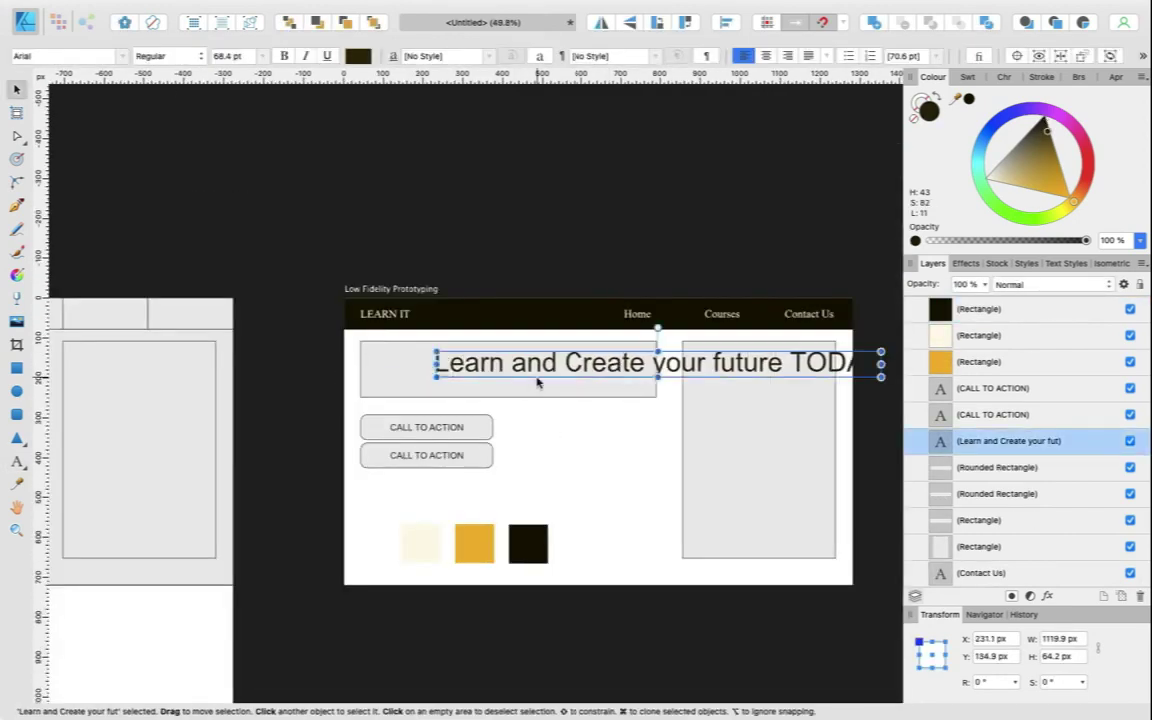
Set the headline to 36 pt with 90 ‰ tracking at the content's left margin and remove the grey box behind it.
scroll(535, 365, up, 3)
drag(506, 398, 352, 374)
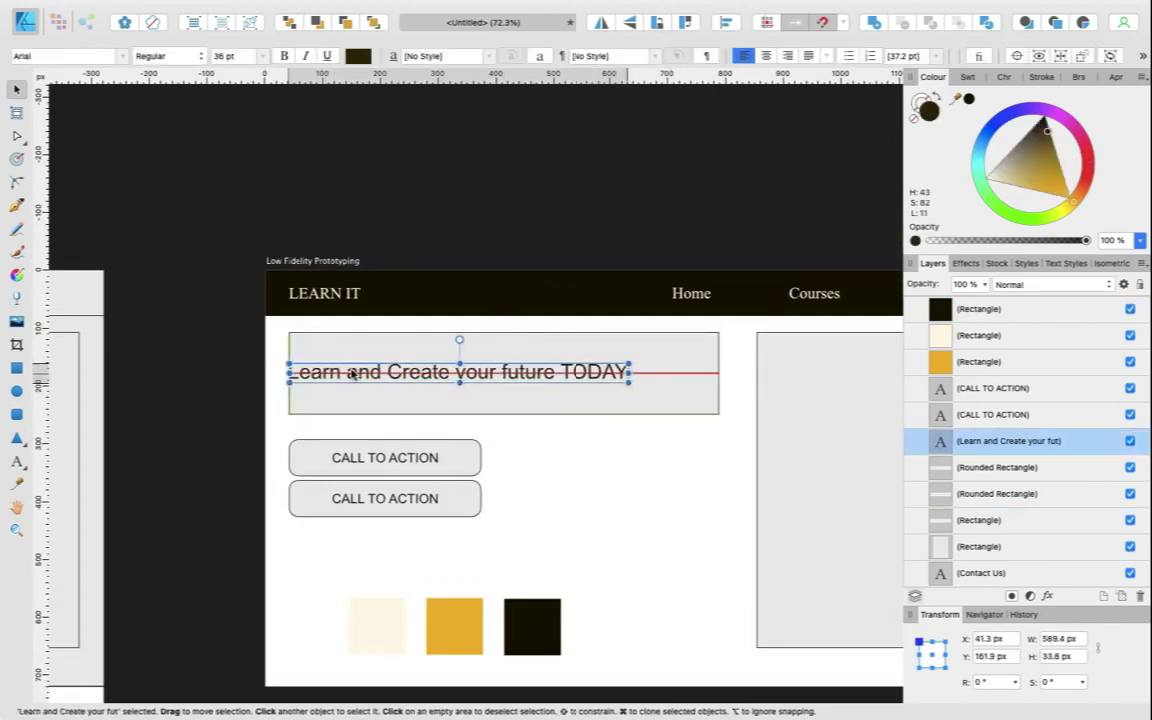
key(super+t)
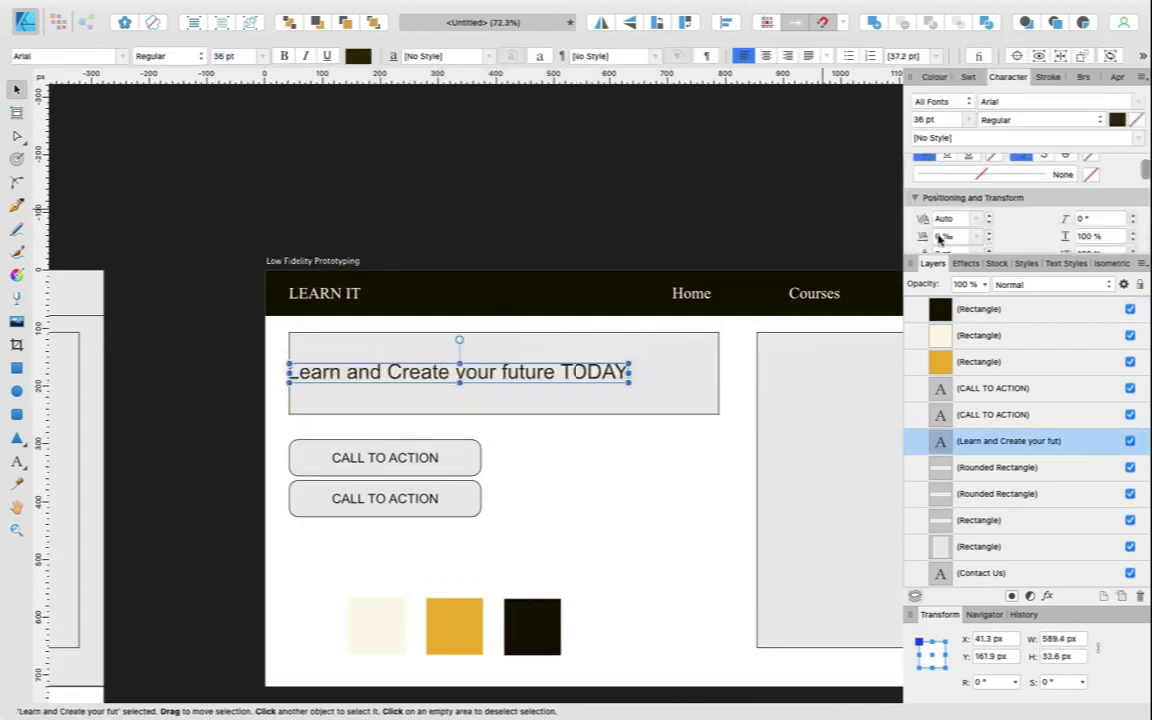
Change the two CALL TO ACTION button labels to JOIN COURSES and CONTACT US.
double_click(385, 457)
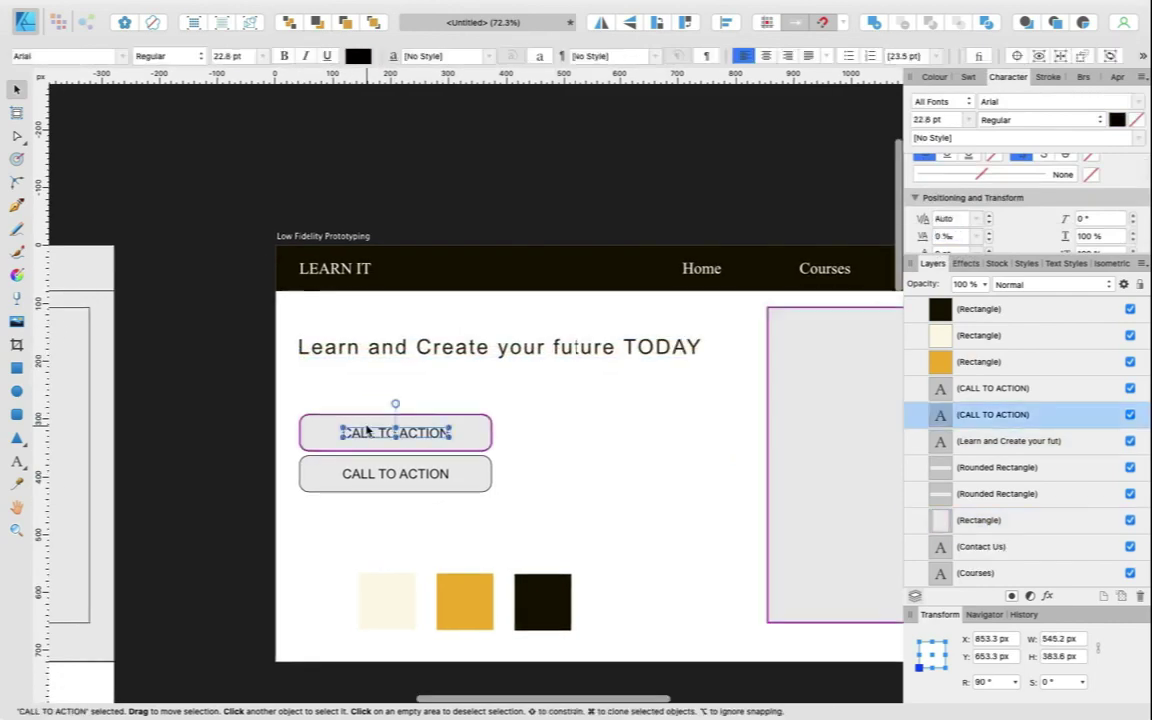
text(JOIN COURSES)
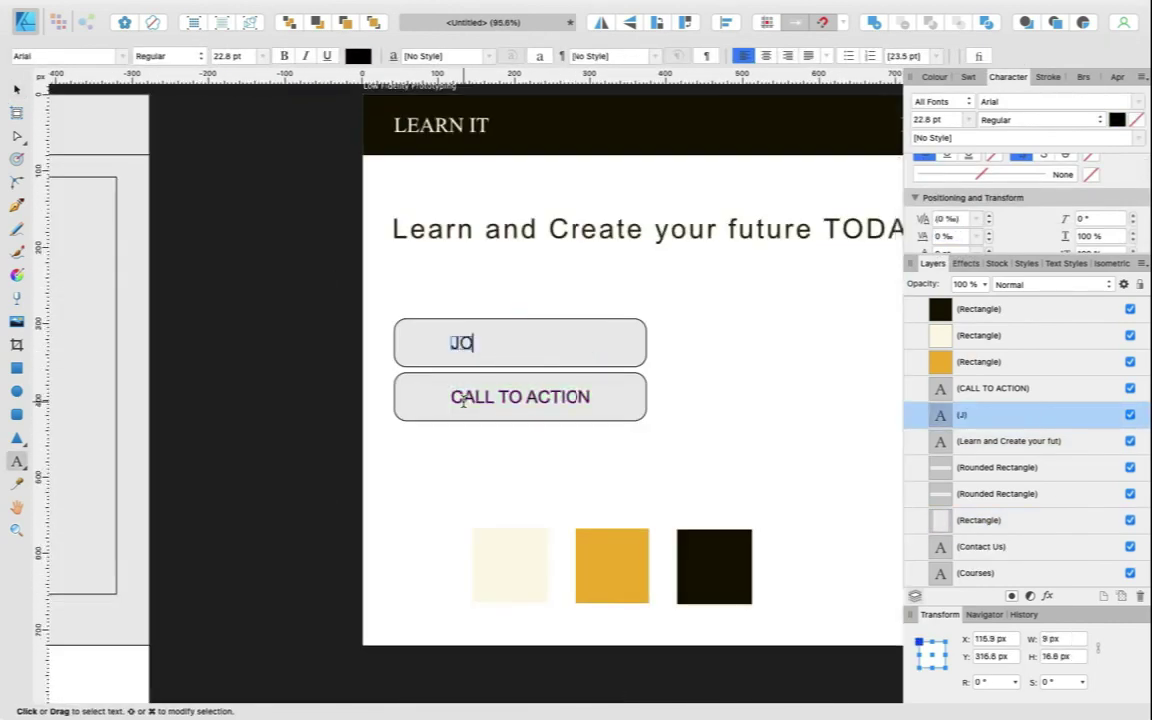
click(458, 395)
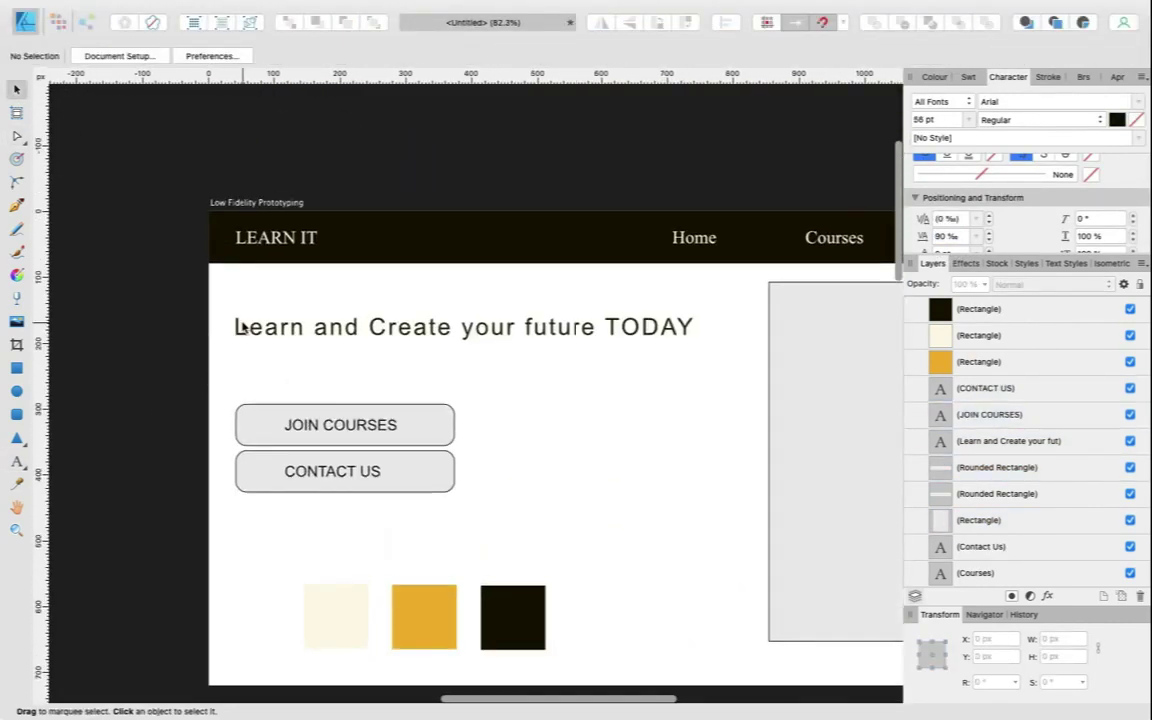
Group the JOIN COURSES label with its button and move the group up to widen the gap above CONTACT US.
drag(154, 347, 450, 417)
key(super+g)
drag(330, 403, 330, 389)
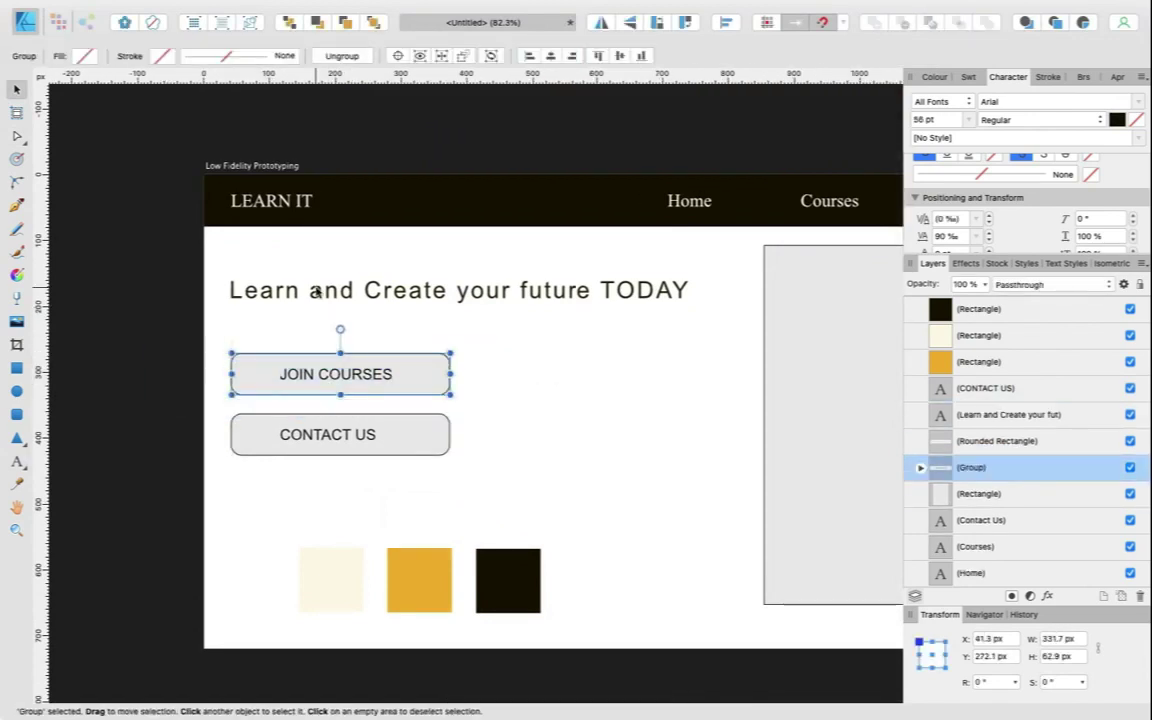
Set the headline to Times New Roman Bold with 0 ‰ tracking and align it with the left edge of the buttons.
click(450, 290)
click(65, 55)
text(Times New Roman)
key(Return)
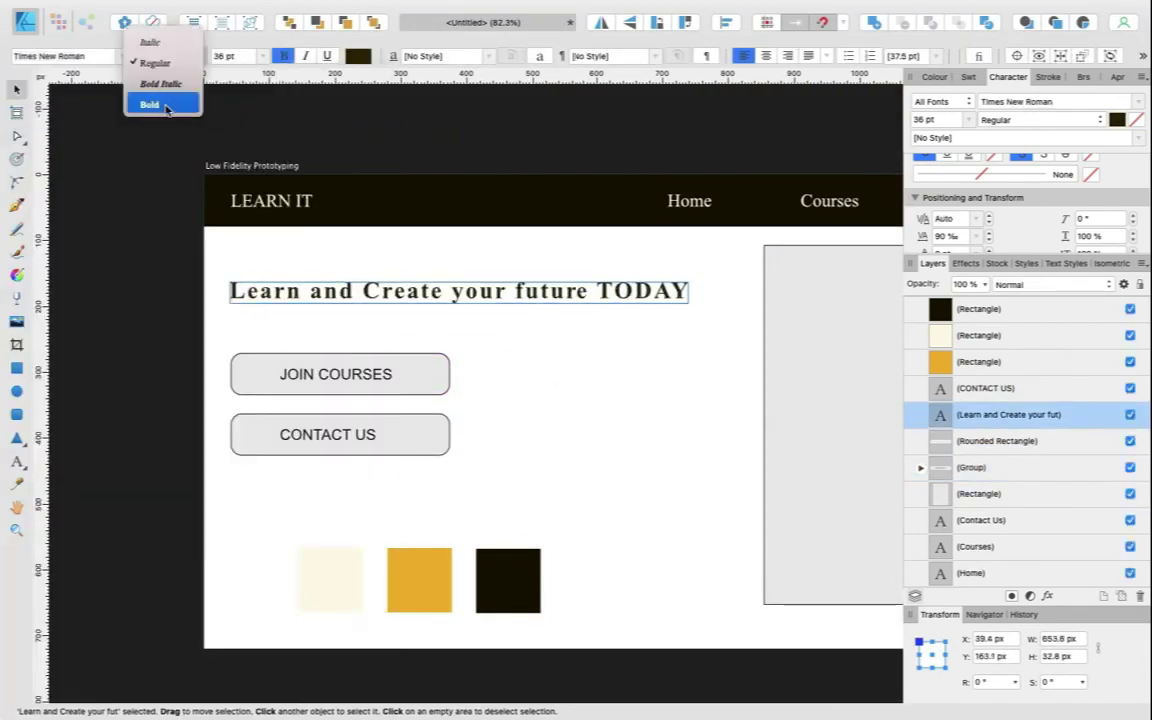
click(166, 106)
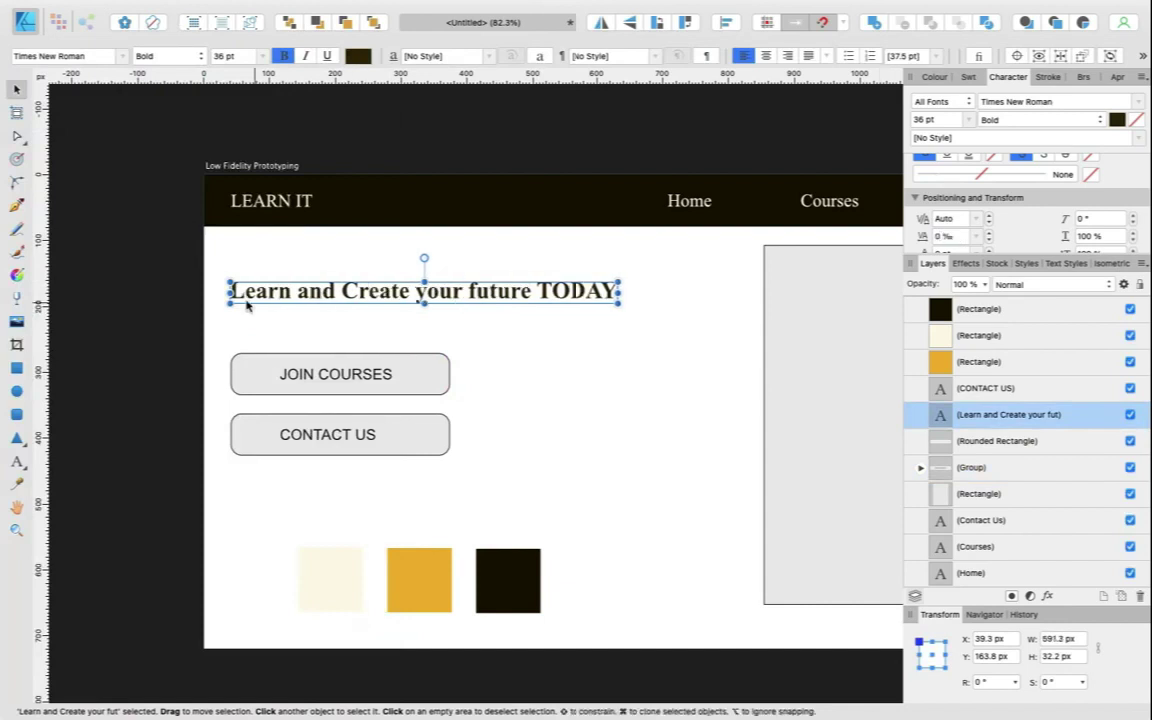
click(277, 323)
scroll(296, 314, down, 1)
drag(310, 300, 311, 301)
Try to recolour the word TODAY in the headline.
double_click(570, 293)
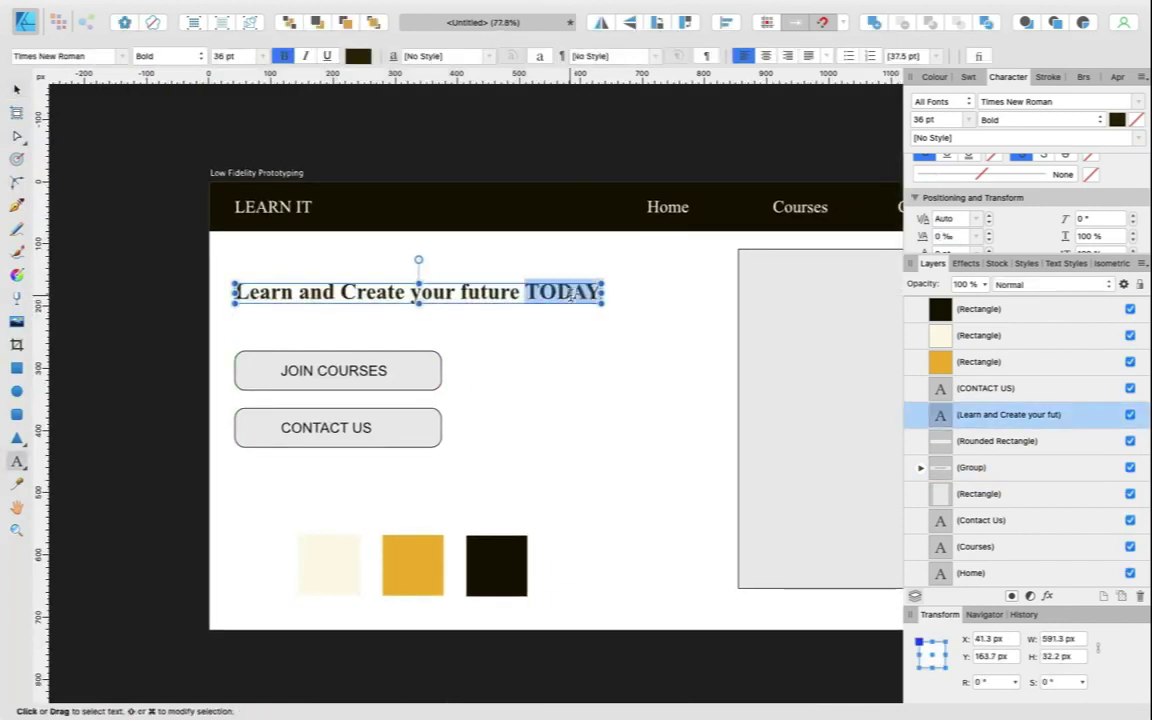
click(938, 79)
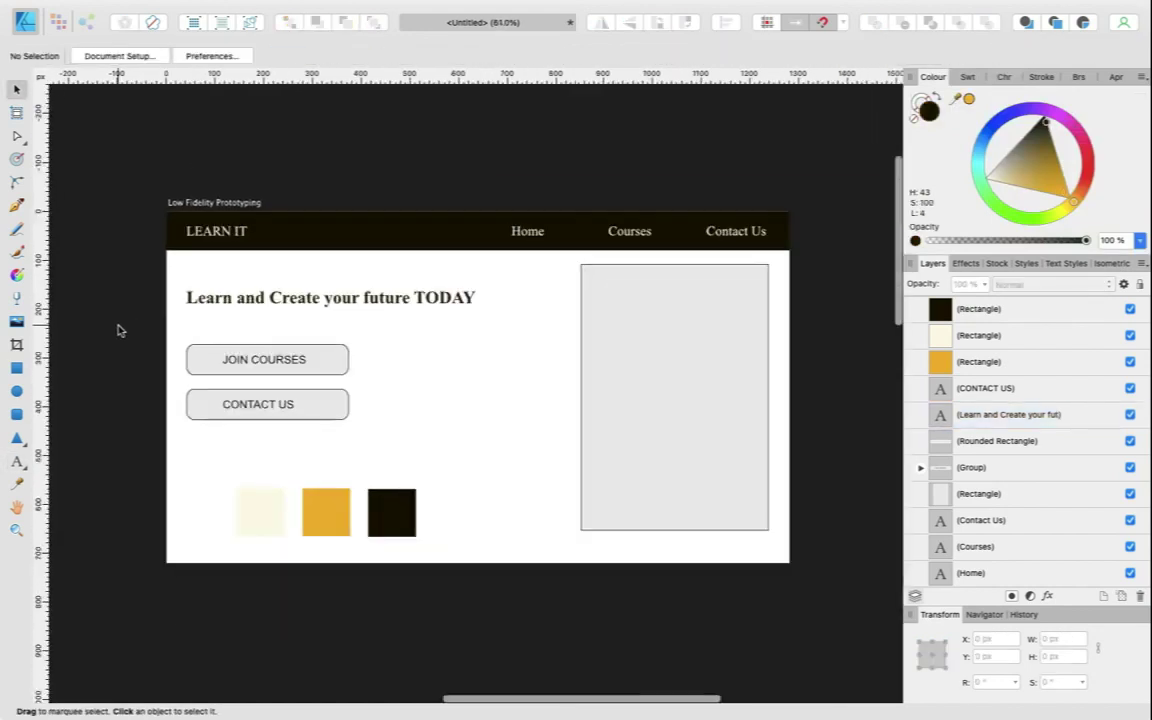
Fill the JOIN COURSES button with the orange swatch colour without an outline and round both buttons' corners to 50 %.
click(201, 350)
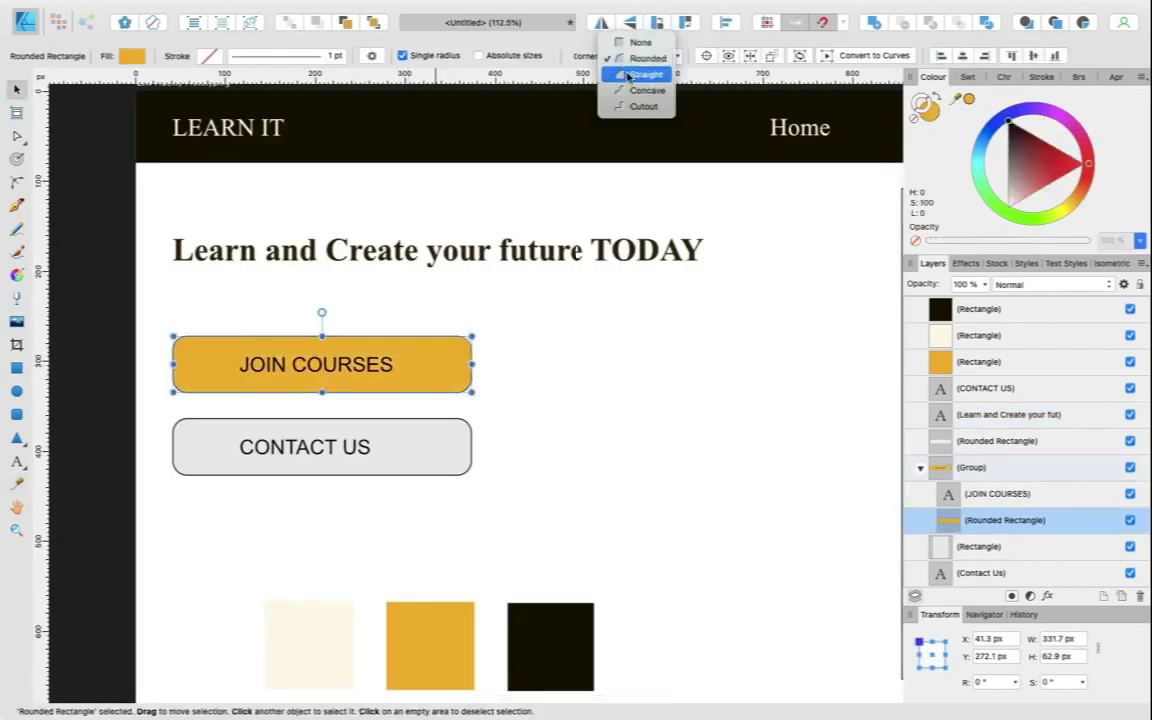
click(303, 425)
click(240, 461)
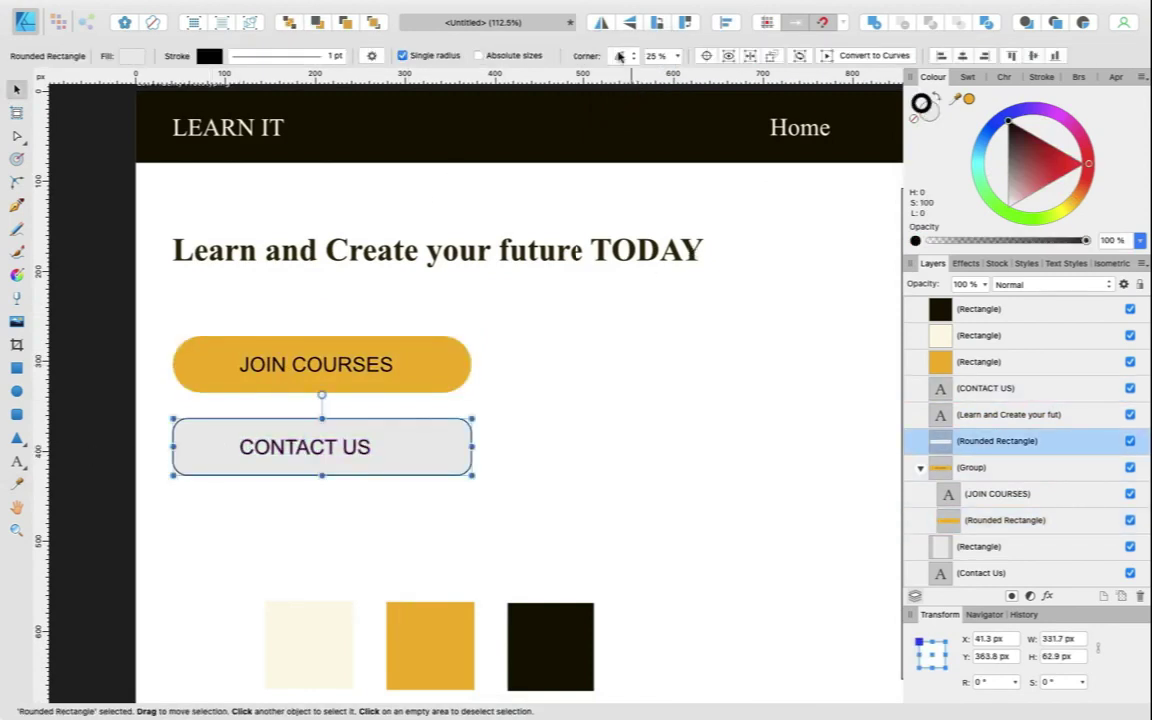
click(430, 645)
click(418, 467)
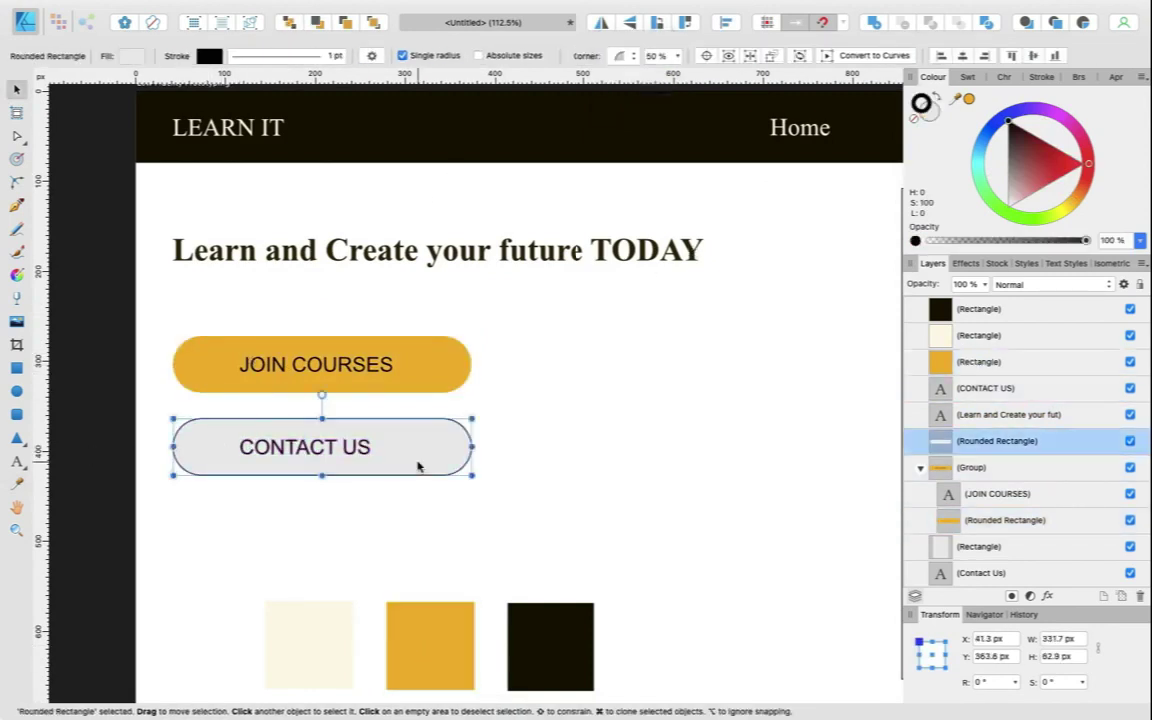
Fill the CONTACT US button with the same orange without an outline and centre its label on the button.
click(966, 99)
click(321, 445)
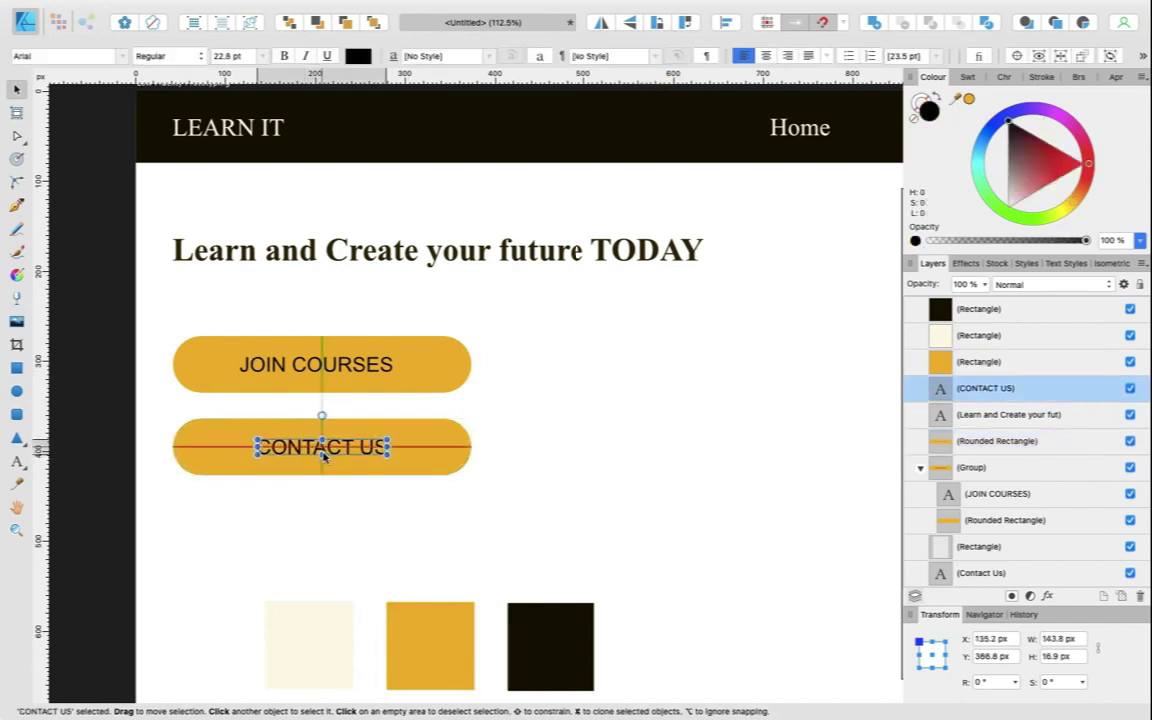
click(309, 367)
click(313, 367)
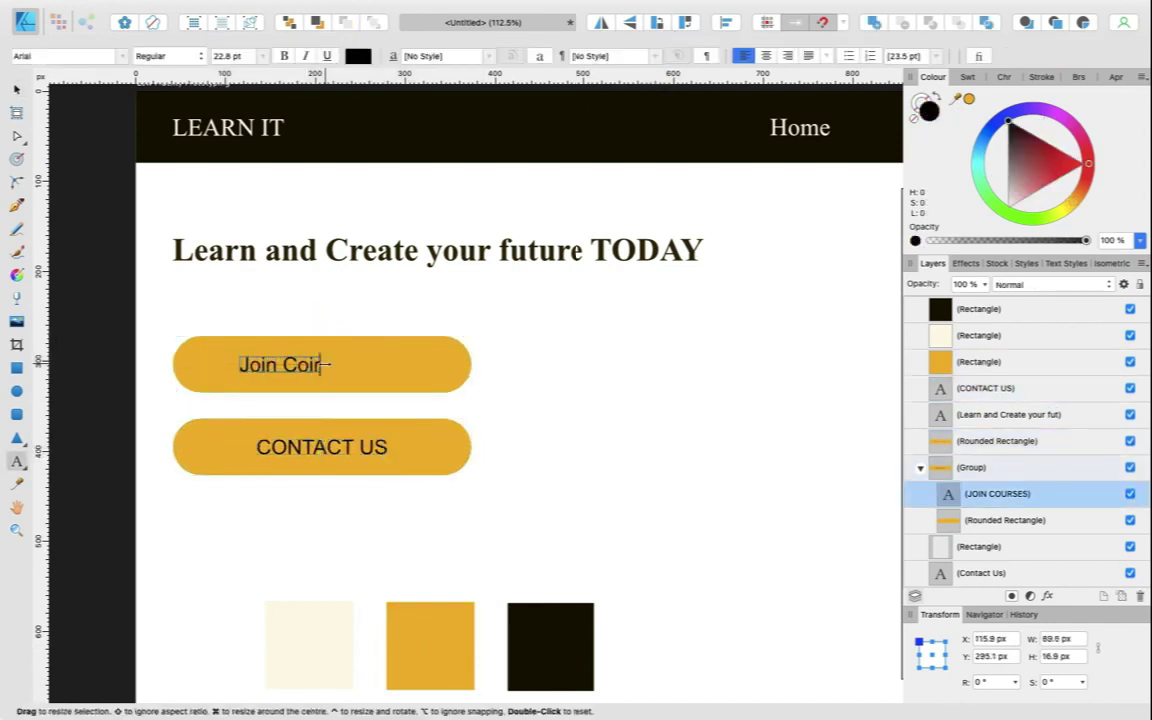
key(Escape)
key(Escape)
Change the JOIN COURSES button label's font to Times New Roman.
click(285, 374)
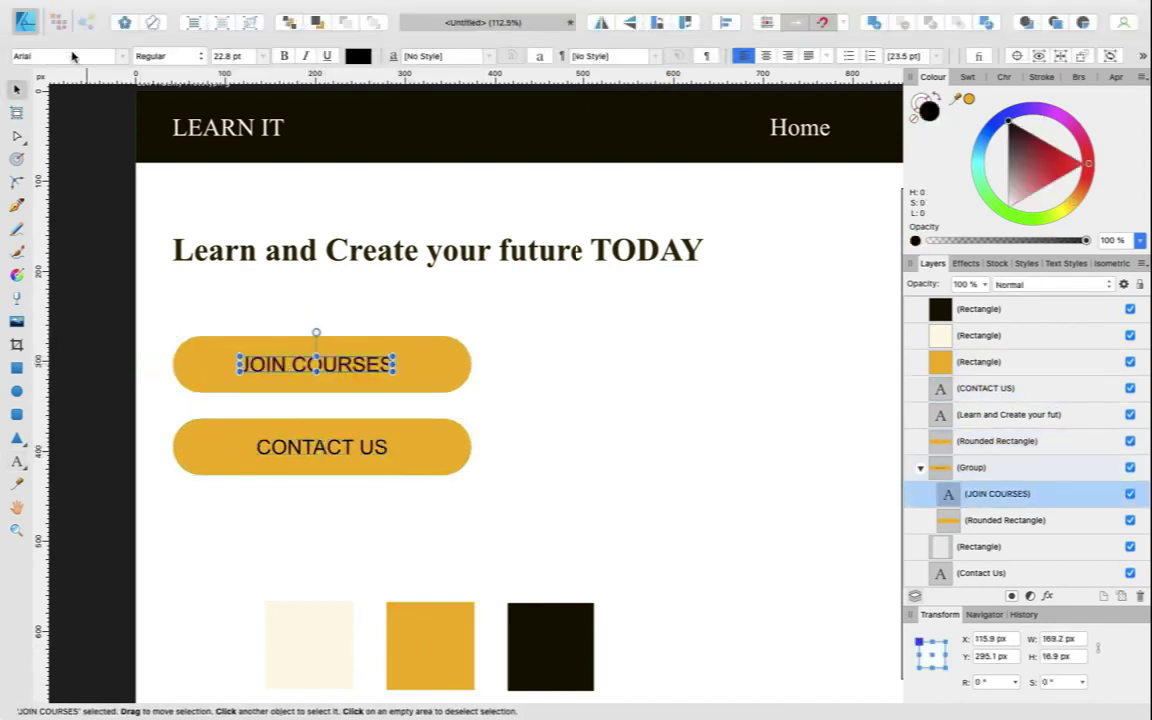
click(72, 56)
text(times)
key(Down)
key(Return)
Change the CONTACT US button label's font to Times New Roman.
click(305, 447)
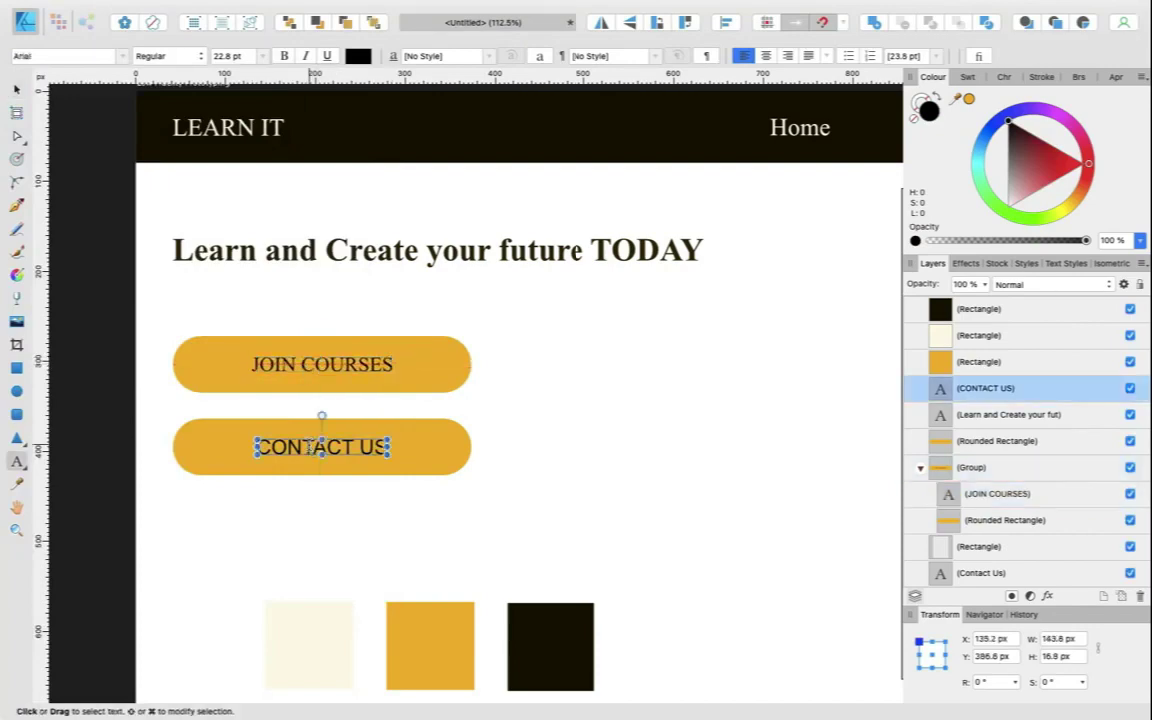
key(Escape)
click(305, 447)
click(72, 56)
text(time)
key(Down)
key(Return)
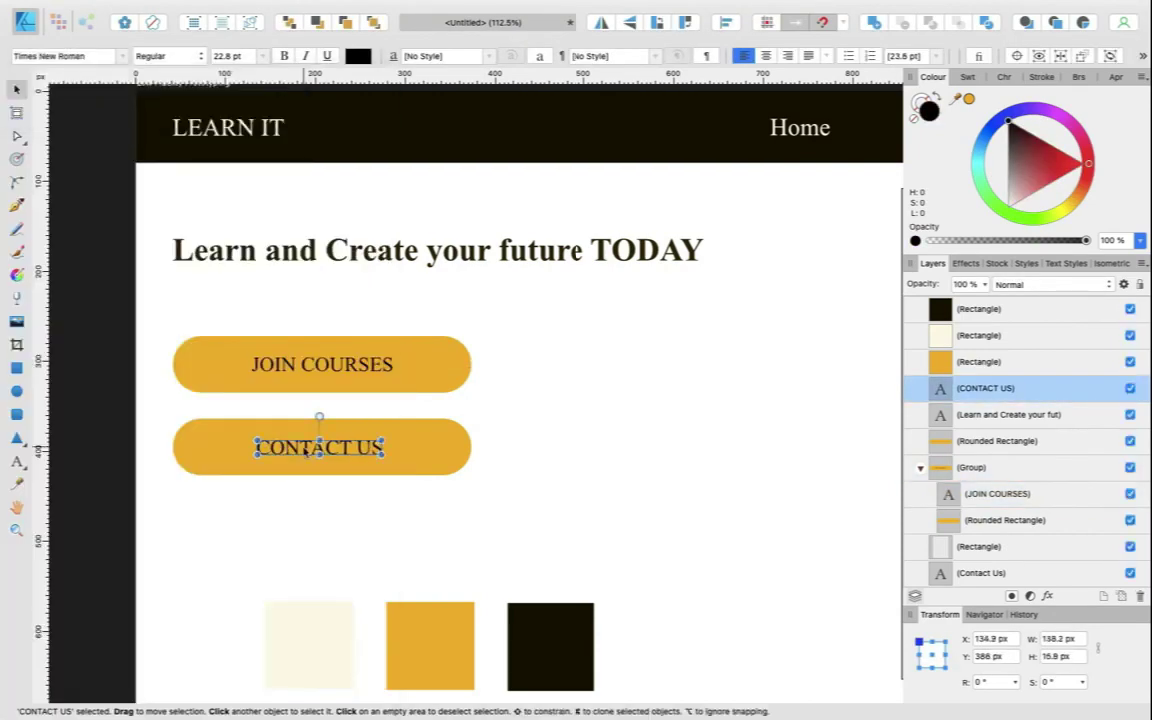
Select both buttons with their labels and line them up under the headline's left edge.
scroll(120, 395, down, 2)
click(118, 398)
drag(101, 292, 439, 460)
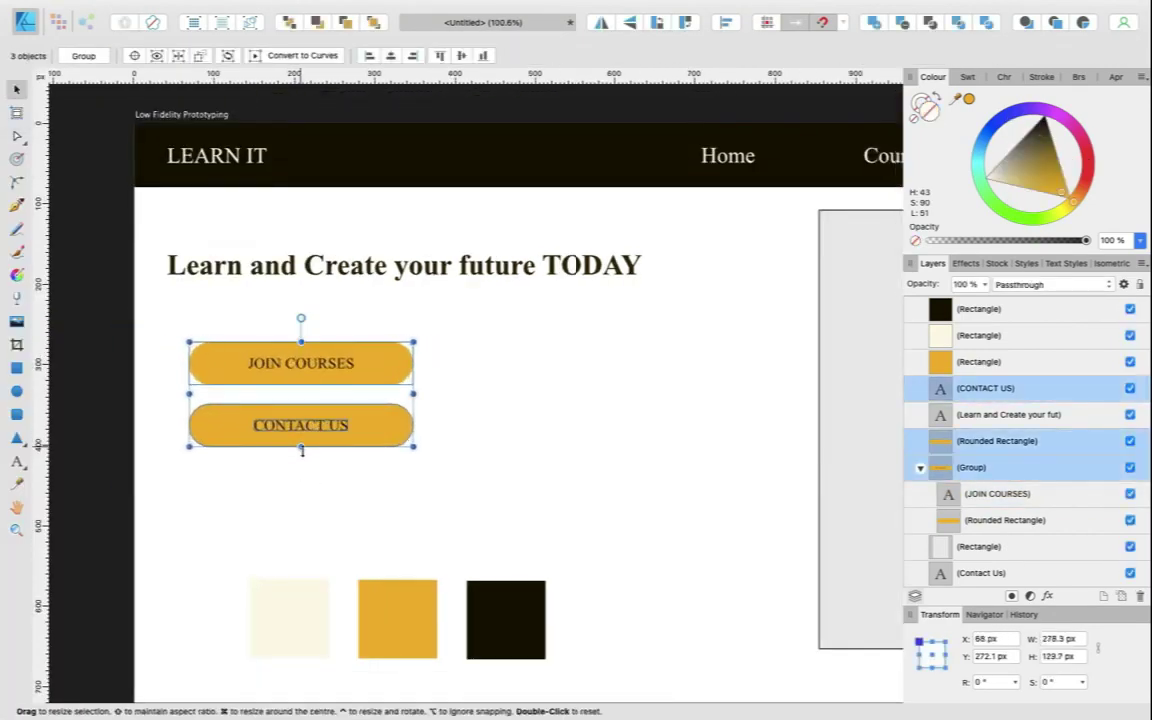
drag(313, 441, 320, 436)
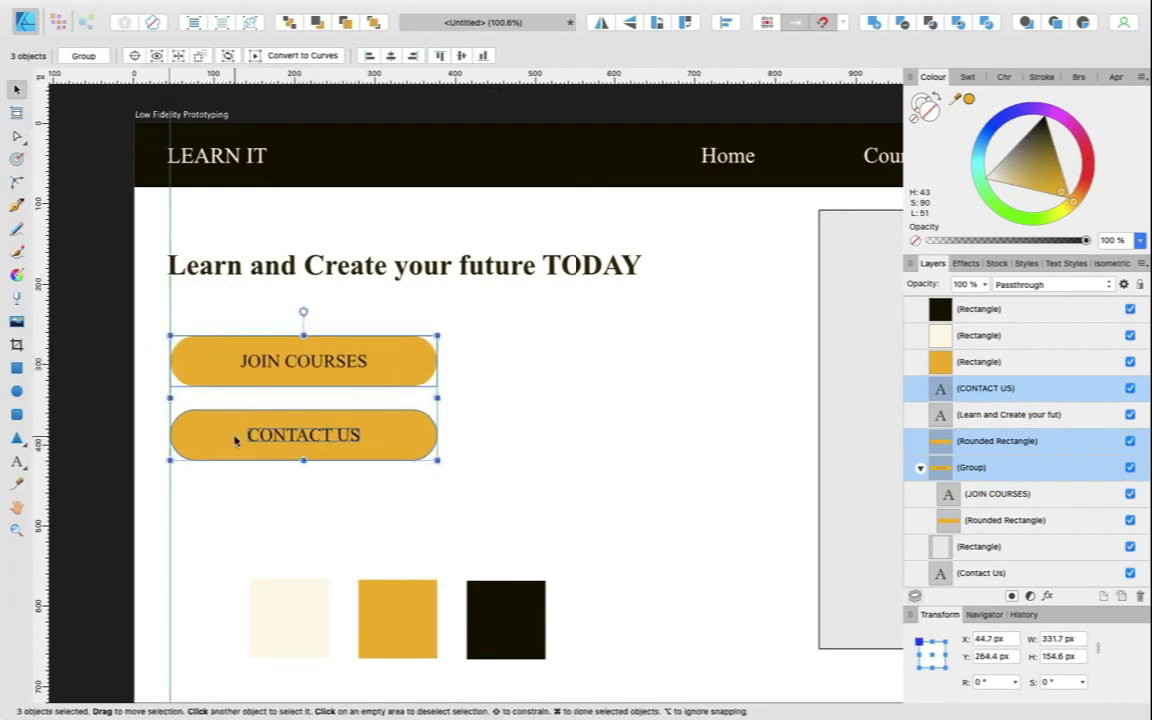
Browse Pixabay's vector stock images for learning and place the illustration of the man with a laptop over the image placeholder.
scroll(250, 438, down, 4)
click(997, 263)
click(945, 285)
click(930, 300)
click(945, 285)
click(930, 301)
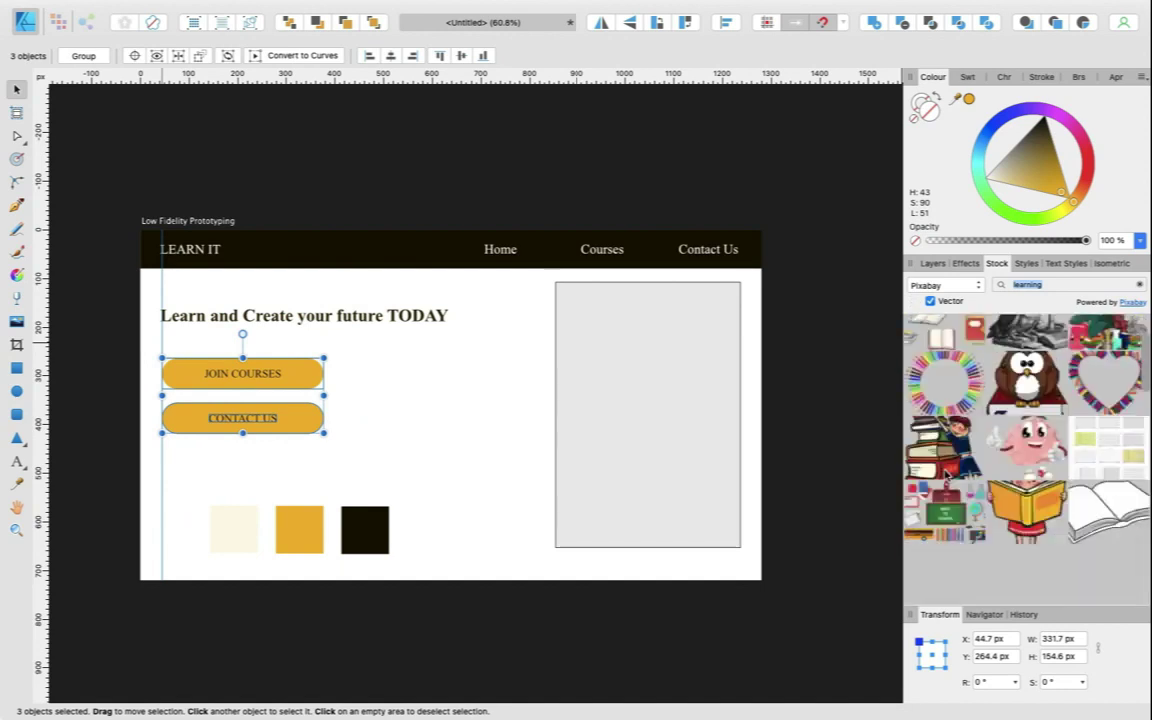
scroll(945, 473, down, 5)
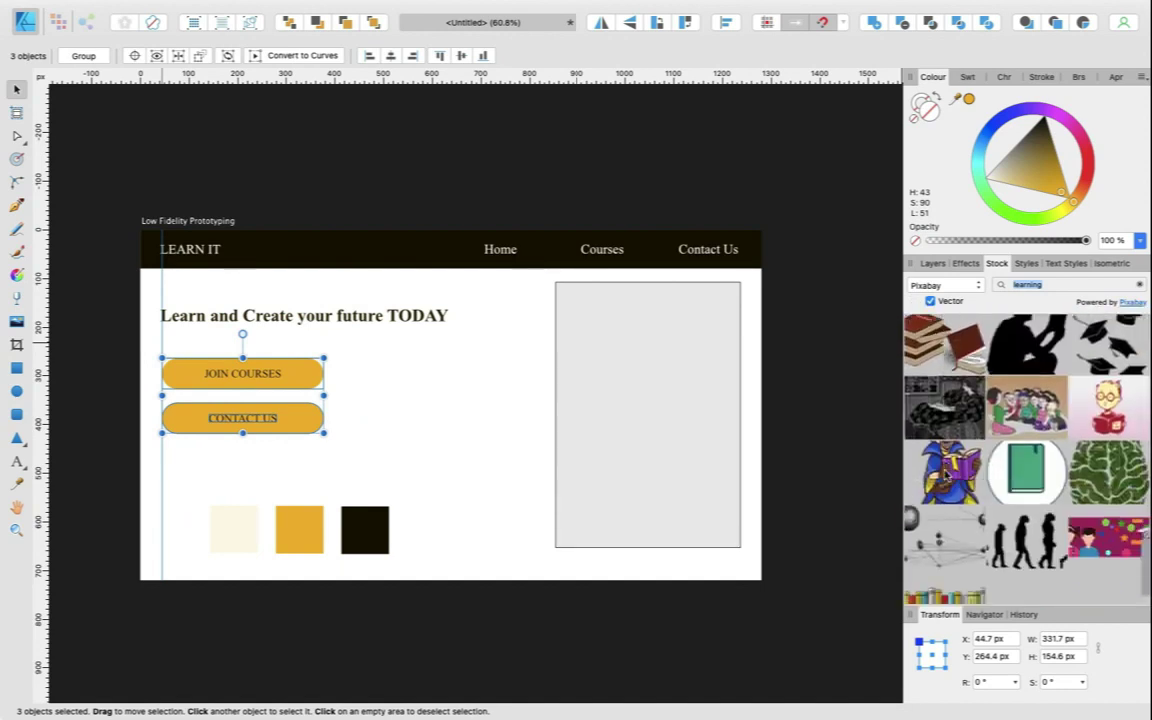
scroll(935, 531, down, 5)
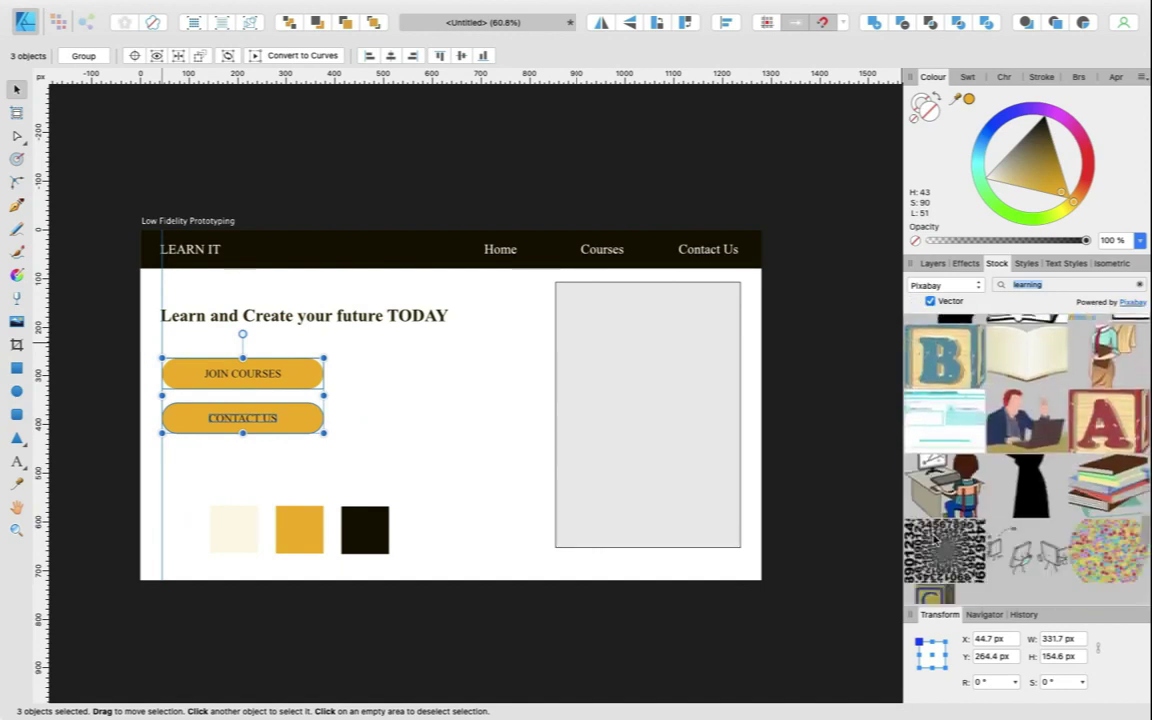
drag(1035, 437, 630, 474)
scroll(631, 543, down, 1)
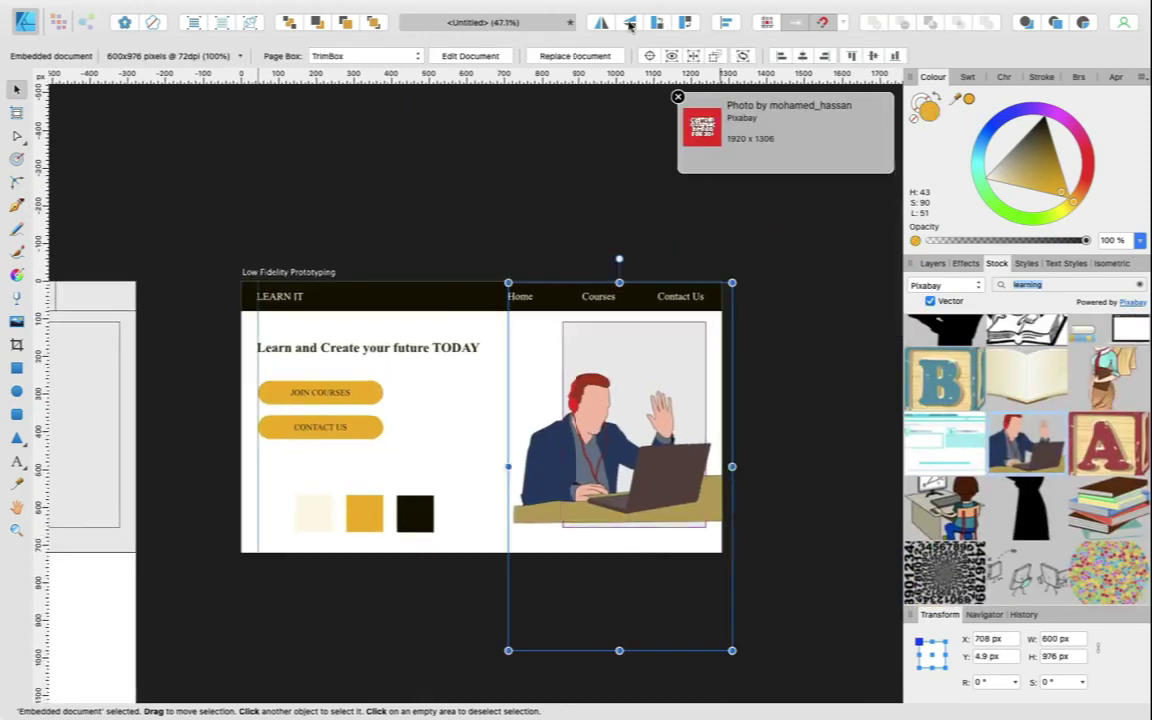
Flip the laptop illustration horizontally, position it over the image placeholder and scale it down.
click(600, 22)
drag(691, 404, 656, 450)
scroll(656, 450, down, 3)
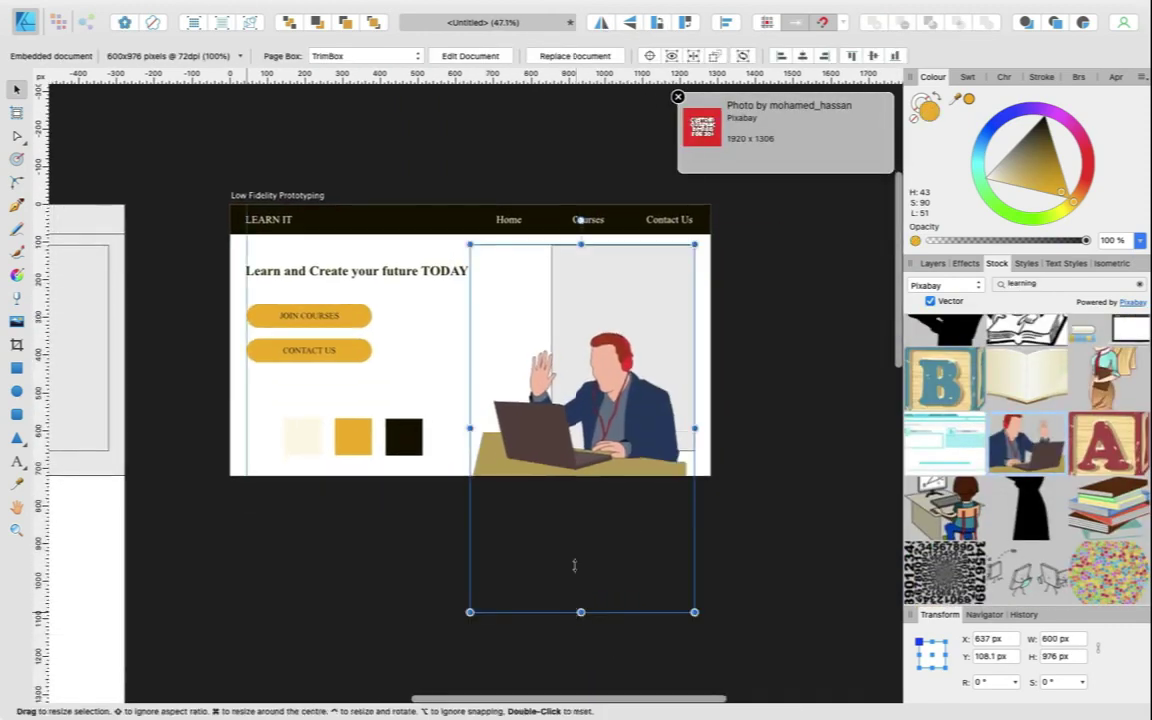
drag(581, 609, 571, 447)
double_click(570, 408)
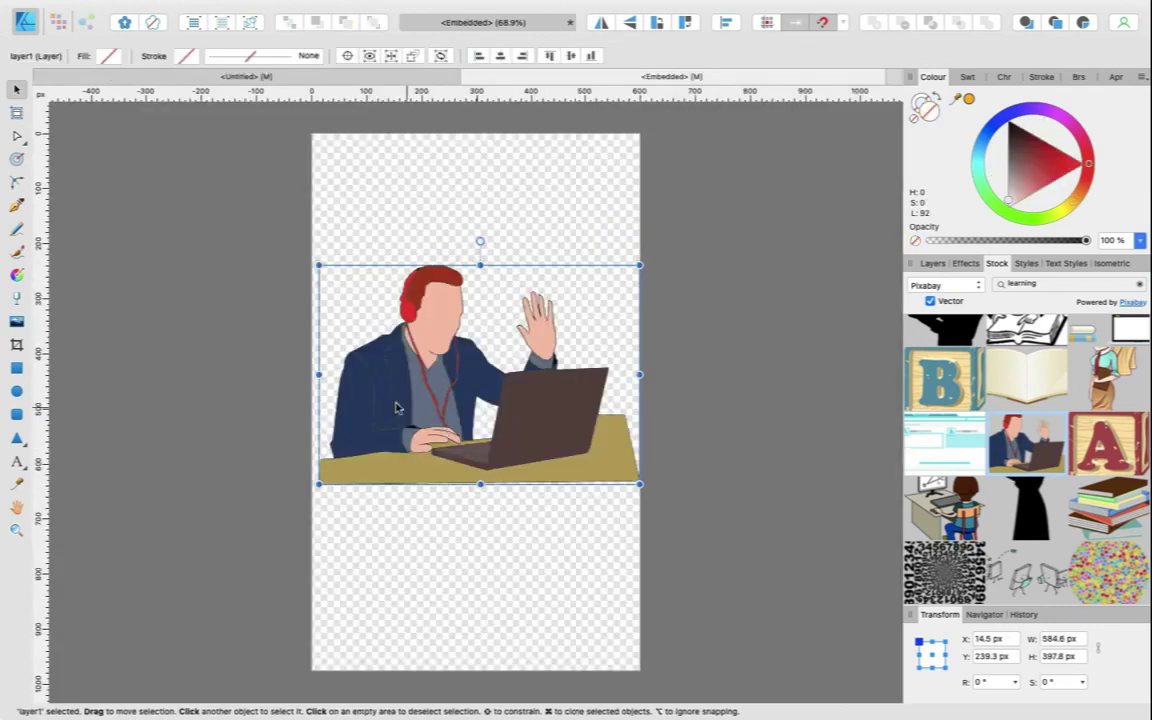
click(470, 77)
click(561, 332)
key(Delete)
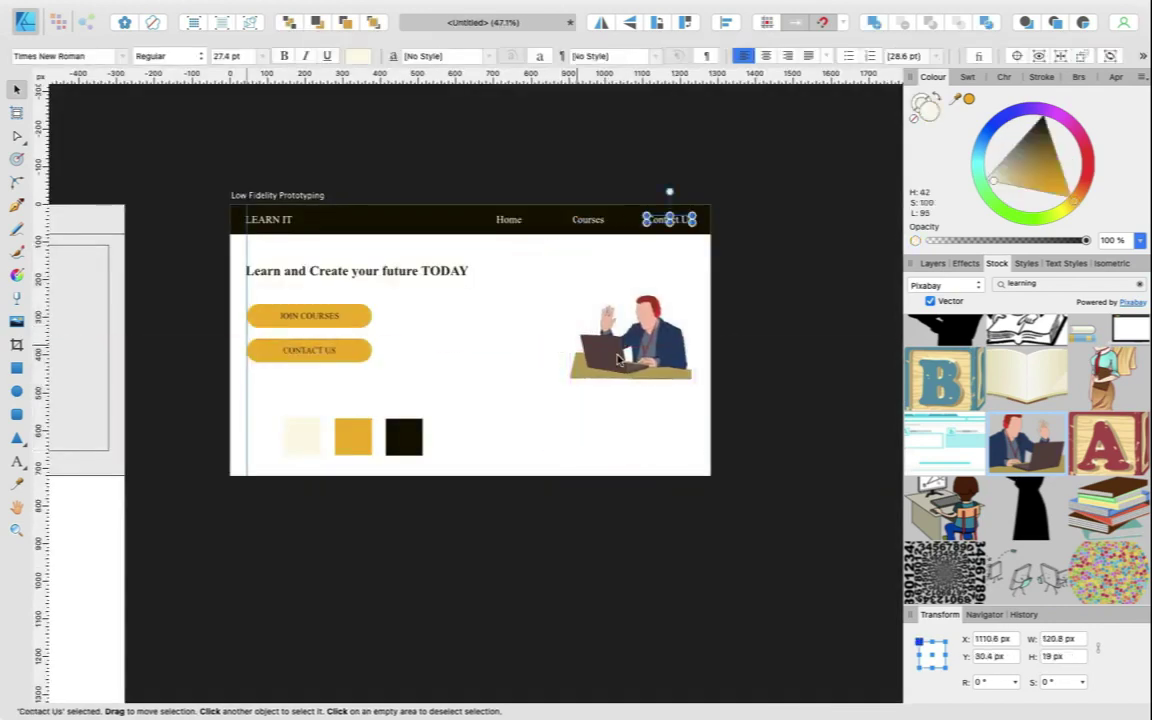
key(super+z)
Enlarge the laptop illustration to about 514 × 836 px and move it over the image placeholder.
click(632, 352)
drag(632, 450, 641, 559)
drag(636, 330, 602, 330)
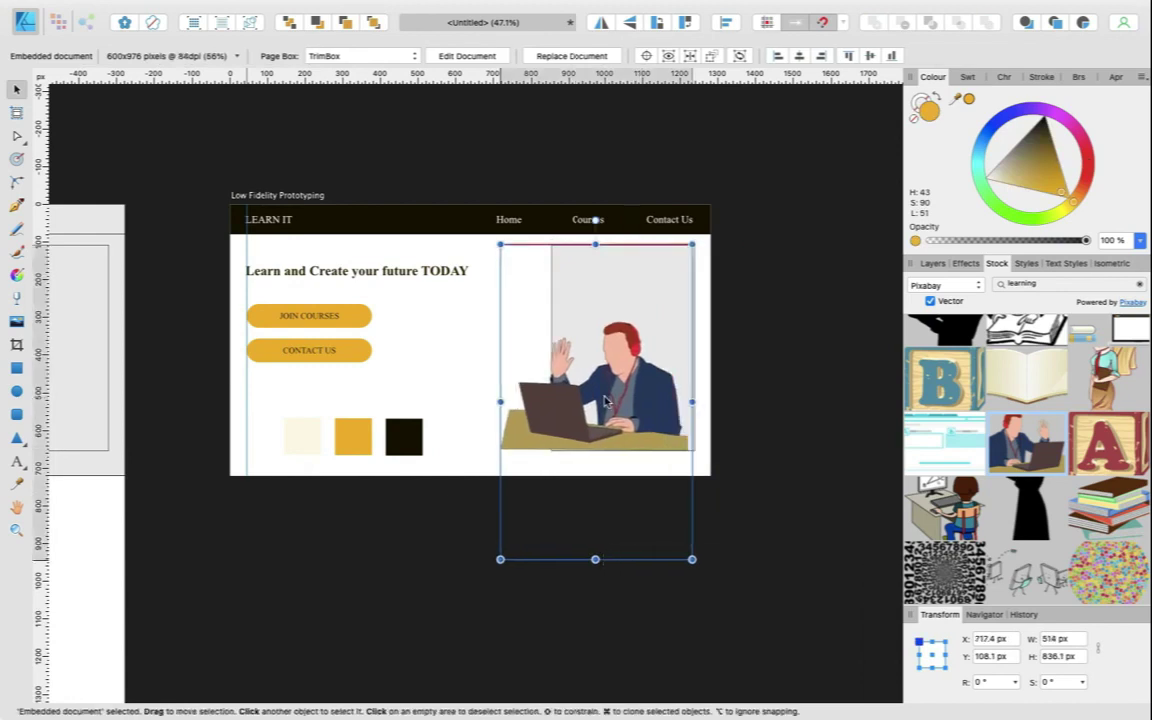
Move the image placeholder rectangle to the top of the artboard's layer stack and remove its outline and fill.
click(932, 263)
drag(978, 573, 978, 336)
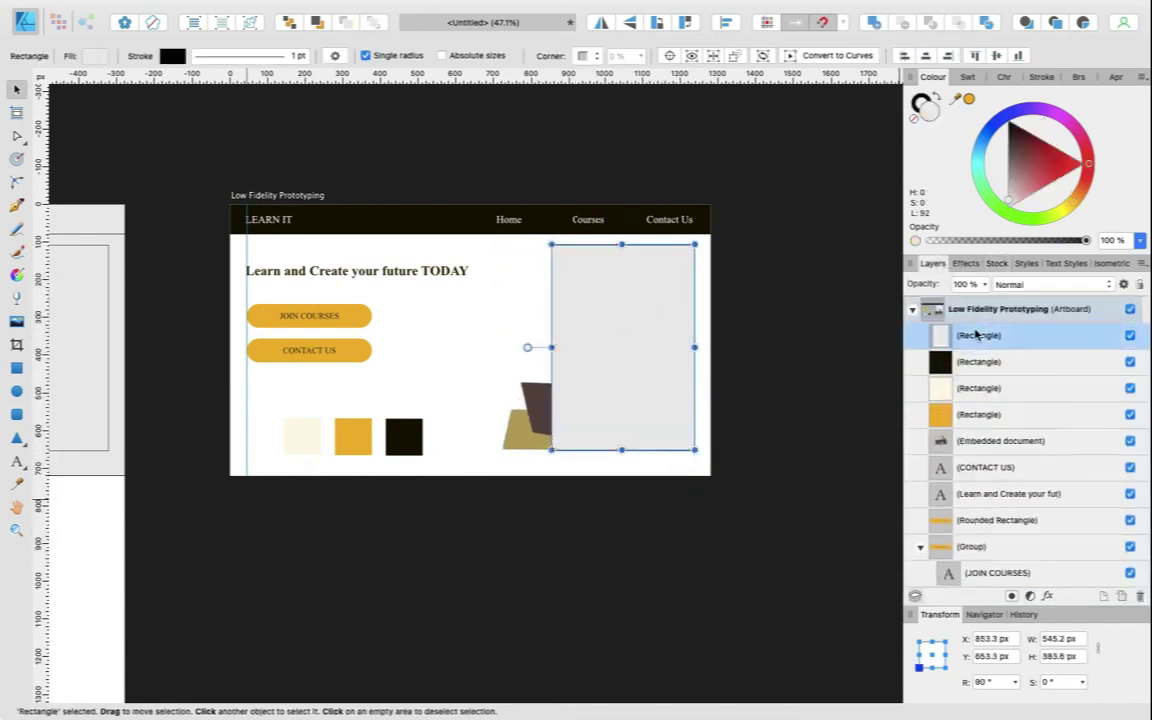
click(913, 119)
Try to clip the laptop illustration inside the placeholder rectangle.
click(1000, 441)
drag(1000, 441, 1003, 362)
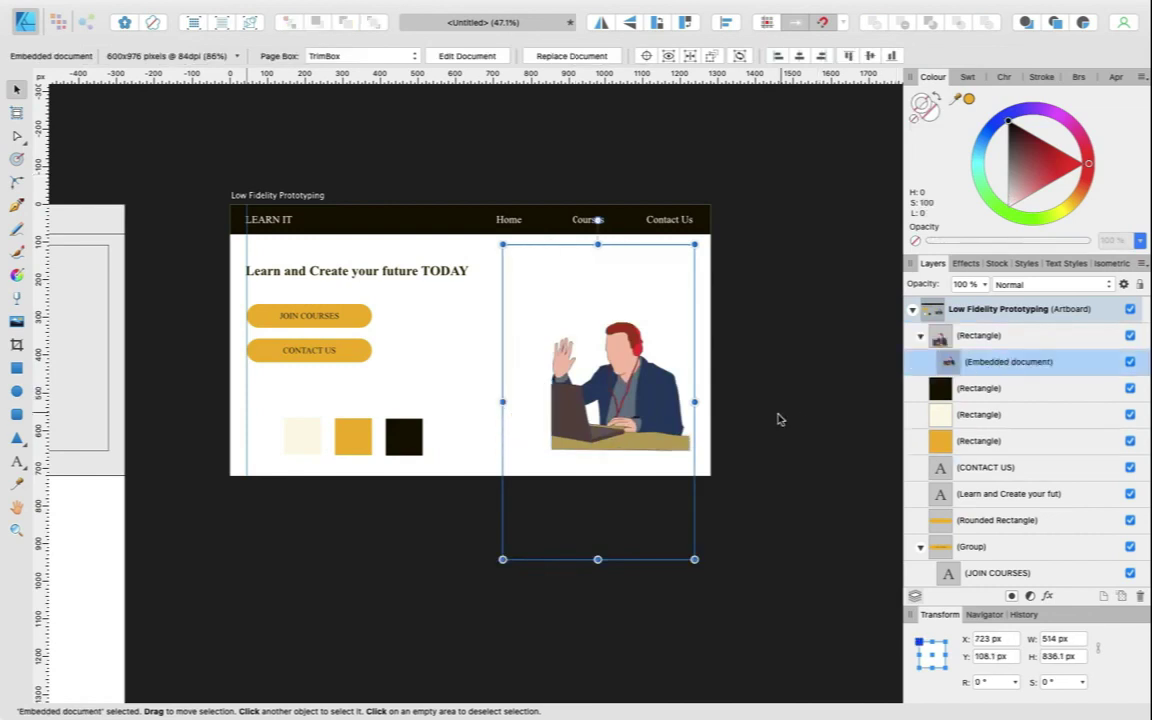
key(ctrl+z)
Move the laptop illustration down so its desk sits on the artboard's bottom edge.
mouse_move(743, 486)
mouse_down()
mouse_move(514, 293)
mouse_move(493, 249)
mouse_up()
drag(590, 392, 588, 415)
click(759, 437)
scroll(759, 437, up, 1)
click(600, 400)
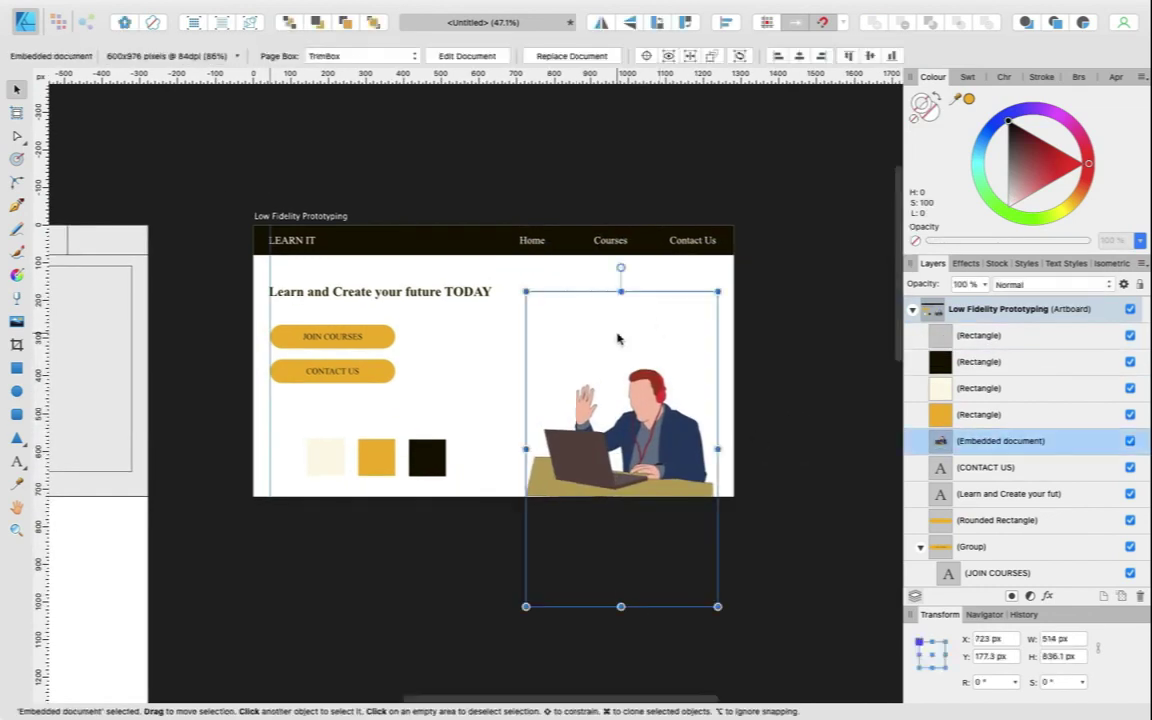
Edit the embedded illustration, delete the desk from it and return to the landing page document.
double_click(590, 481)
click(590, 481)
key(Delete)
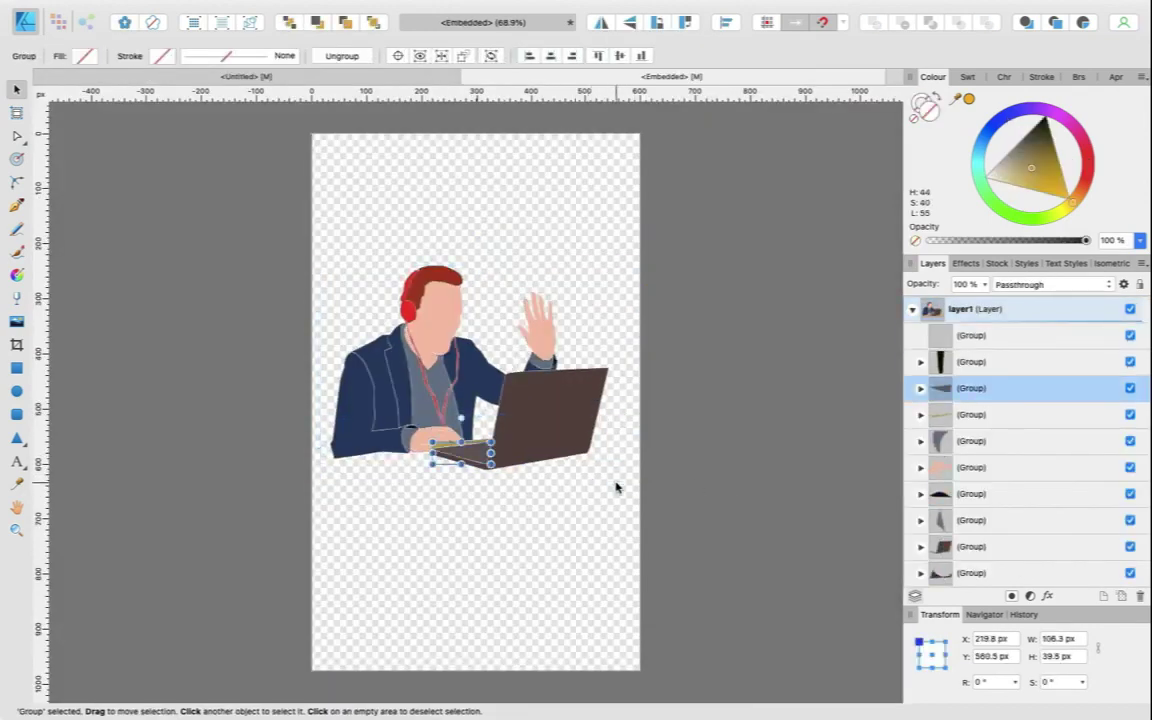
click(800, 445)
key(super+w)
Clip the illustration inside the placeholder rectangle and scale it down to about 418 × 680 px.
drag(1033, 362, 1030, 340)
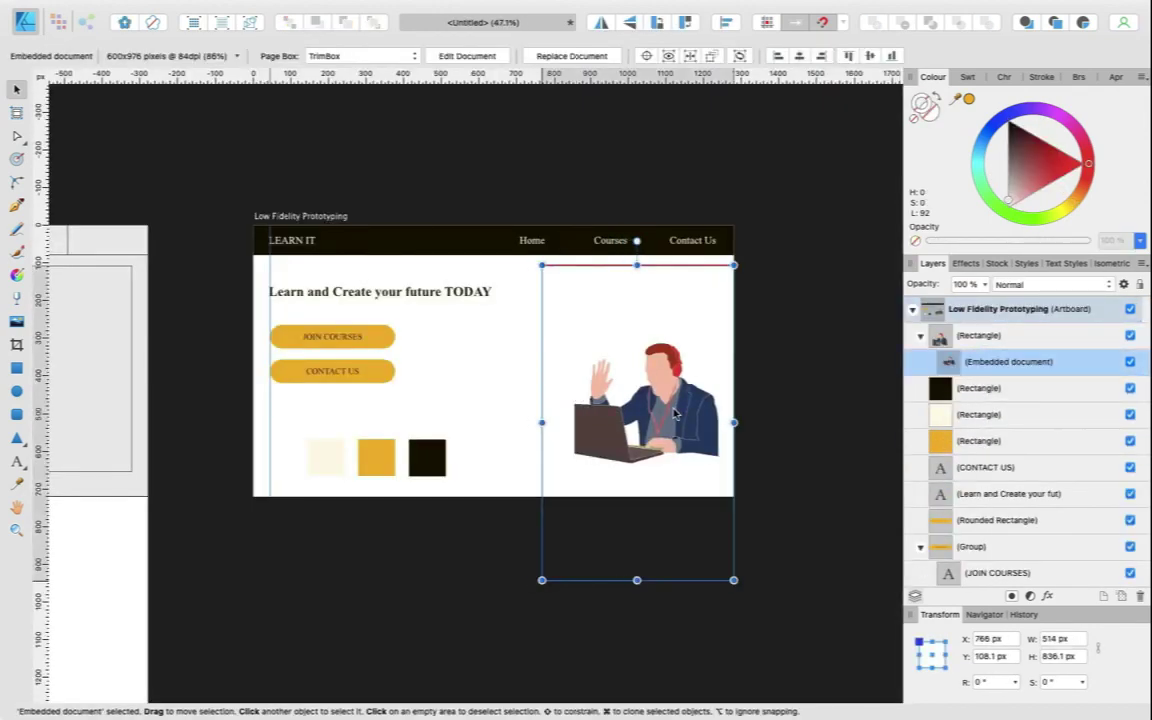
drag(621, 580, 621, 525)
drag(606, 470, 625, 478)
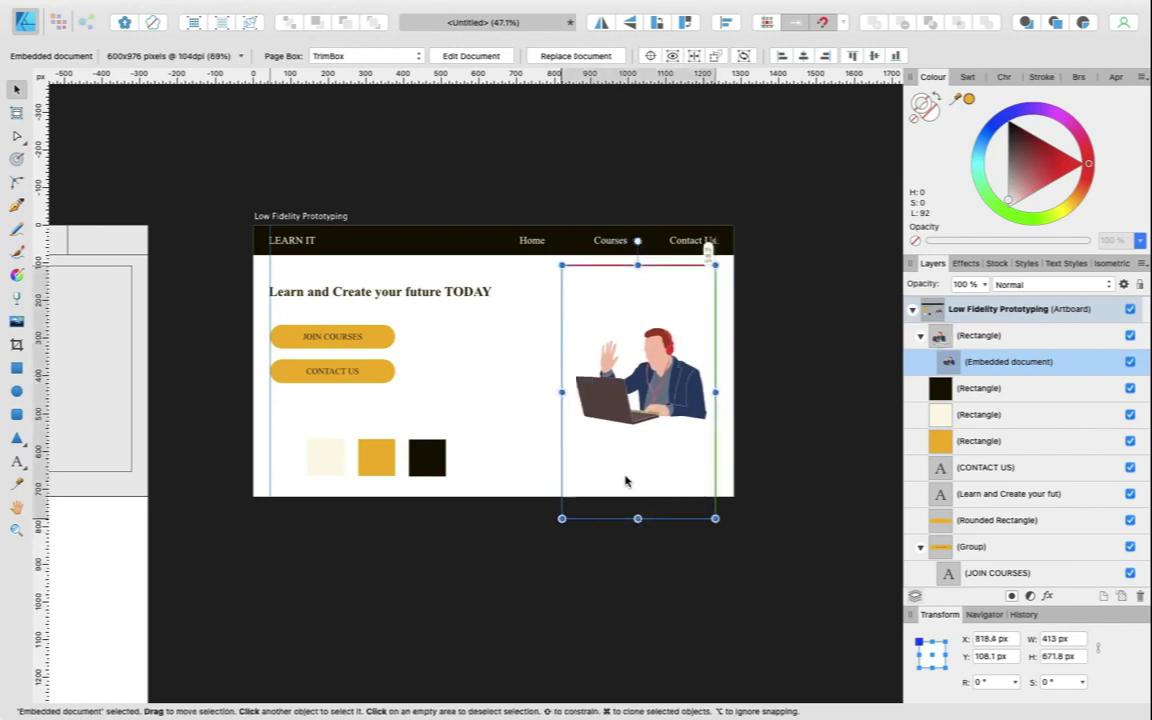
drag(638, 521, 636, 521)
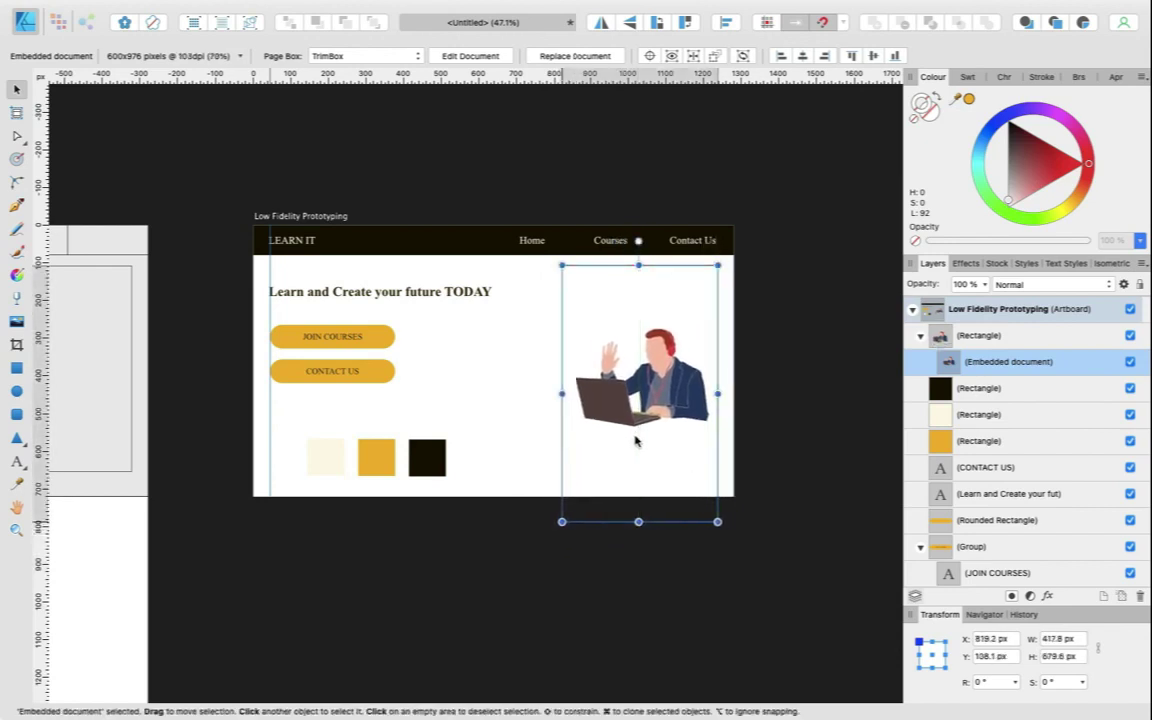
click(646, 488)
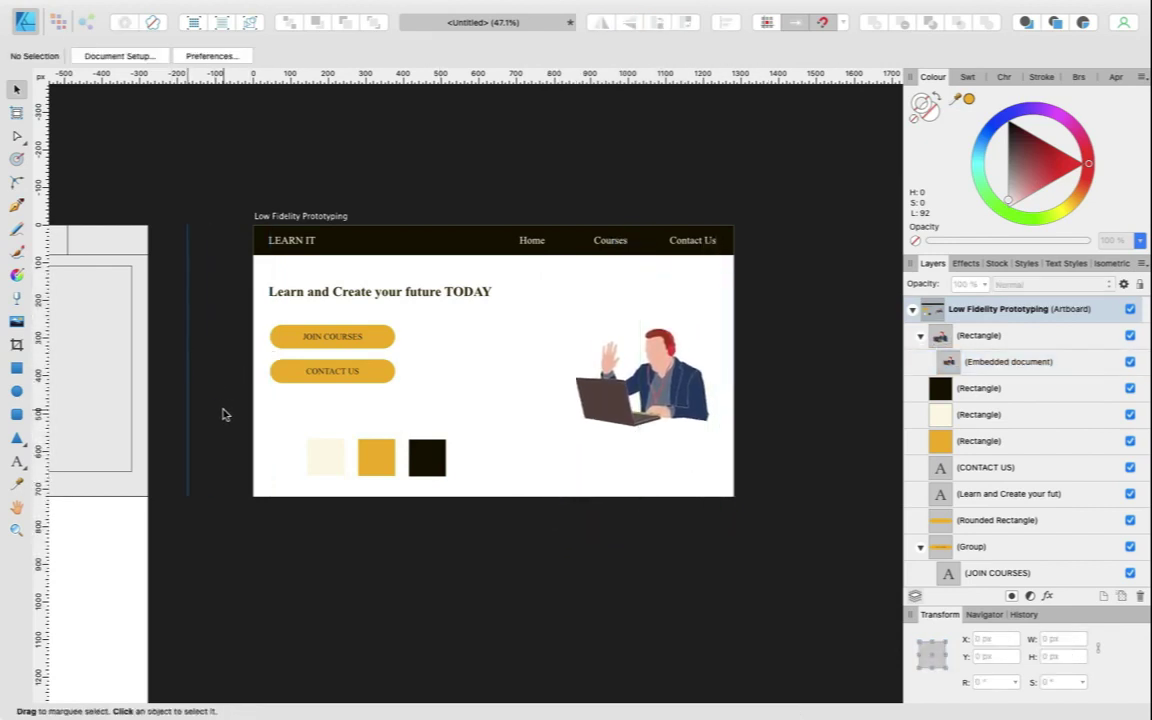
Delete the three colour swatches and align the headline and both buttons with the left edge of the LEARN IT logo.
drag(224, 414, 500, 366)
click(204, 378)
drag(213, 248, 526, 415)
drag(386, 329, 385, 328)
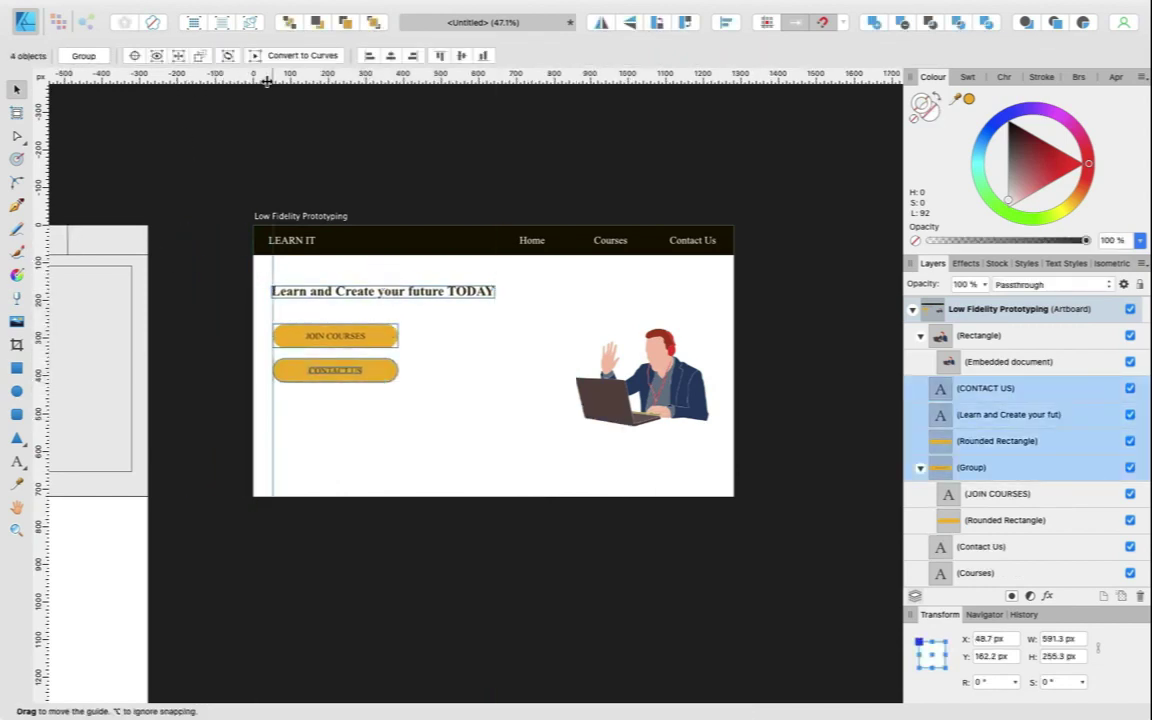
scroll(240, 265, up, 4)
drag(418, 437, 411, 437)
scroll(410, 435, down, 2)
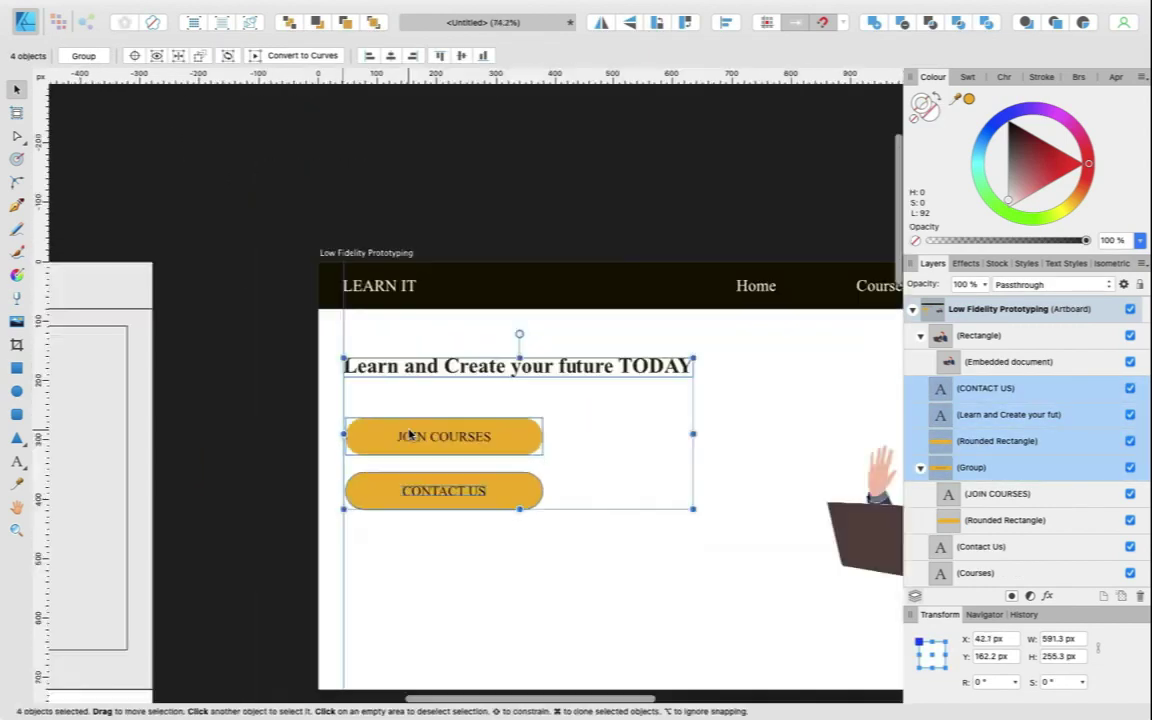
scroll(409, 434, down, 1)
click(419, 490)
click(380, 434)
click(278, 427)
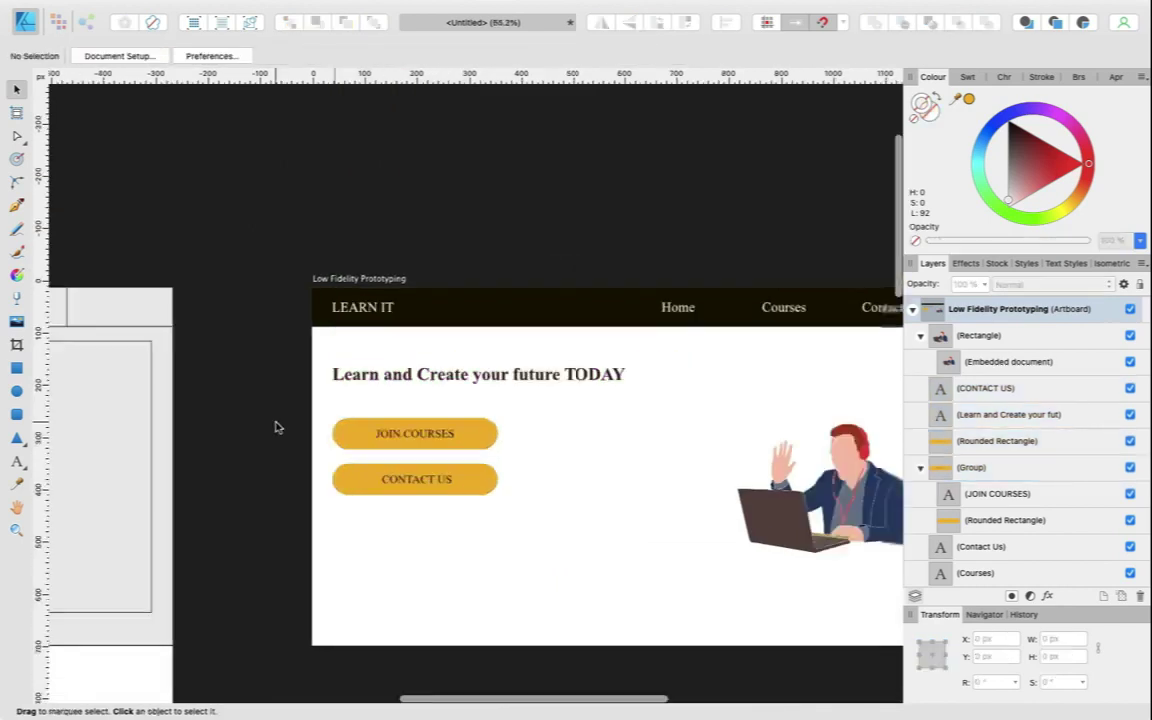
Draw an orange triangle about 25 px in size in the artboard's lower-left corner and copy it into a row of three.
scroll(275, 423, down, 2)
scroll(383, 483, down, 2)
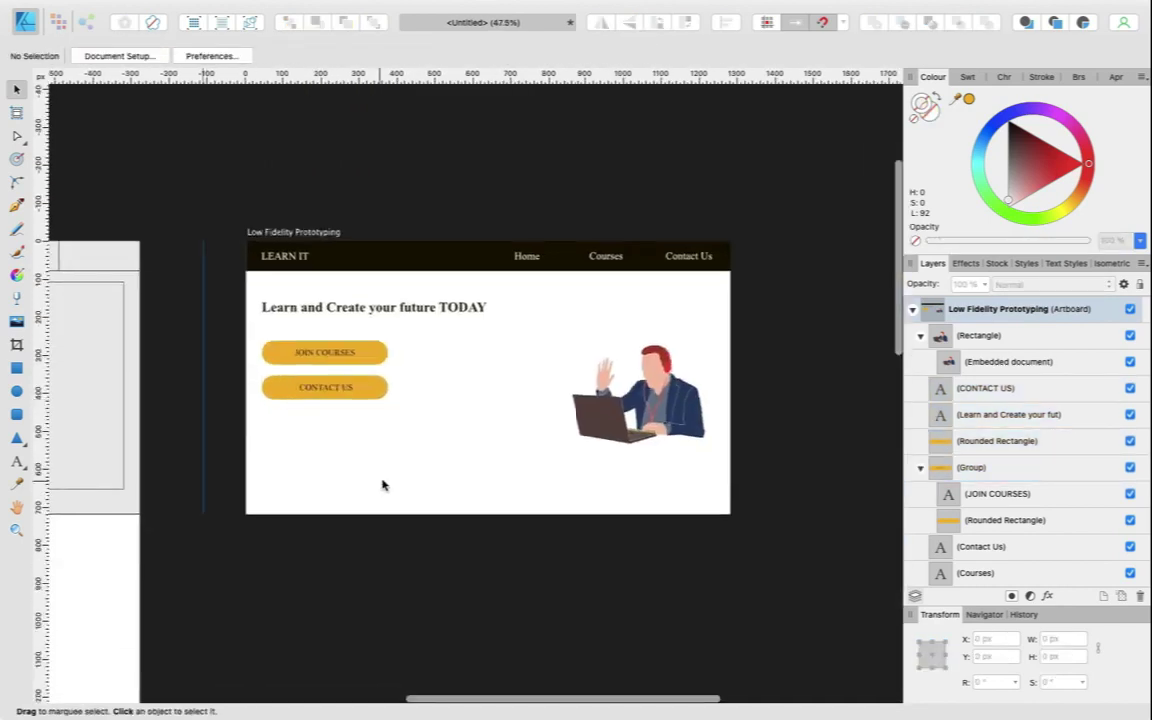
scroll(387, 483, up, 1)
click(17, 438)
mouse_move(233, 470)
mouse_down()
mouse_move(244, 484)
mouse_move(252, 477)
mouse_up()
scroll(242, 482, up, 4)
click(969, 99)
drag(253, 479, 281, 480)
drag(252, 480, 295, 482)
click(268, 476)
scroll(268, 476, up, 4)
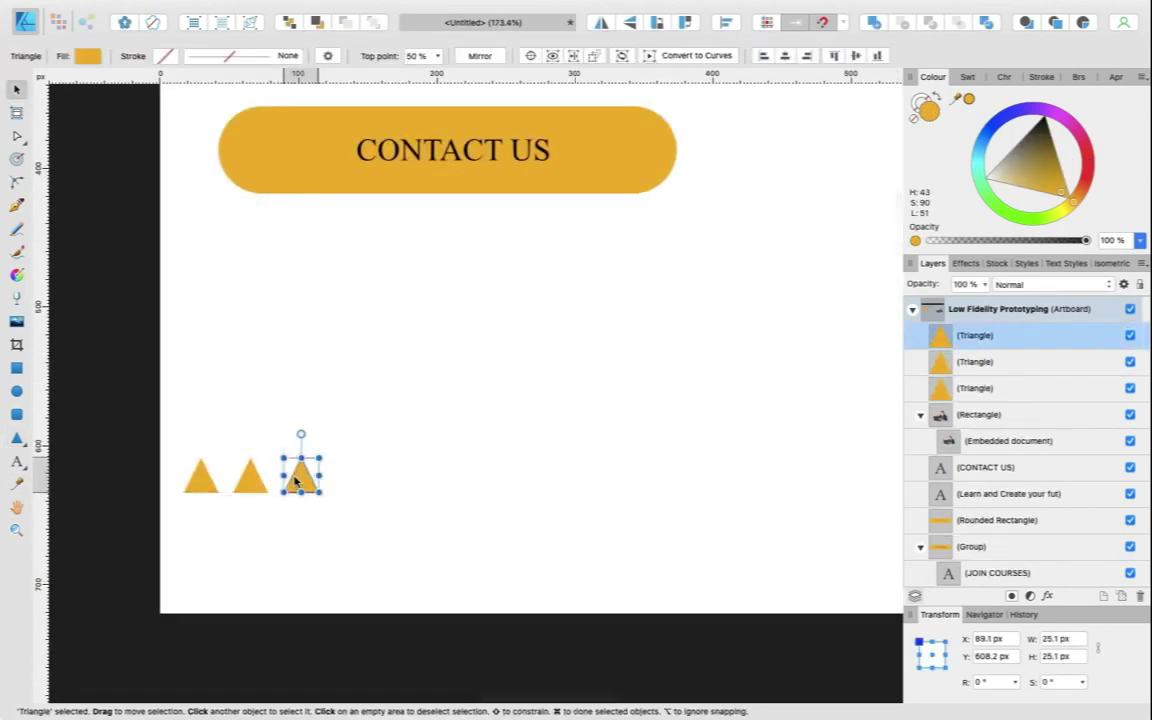
Space the three triangles evenly along the horizontal direction.
drag(172, 438, 404, 501)
click(726, 22)
click(802, 70)
click(824, 235)
Duplicate the triangle row twice below to form a three-by-three grid and even out its vertical spacing.
drag(245, 486, 250, 537)
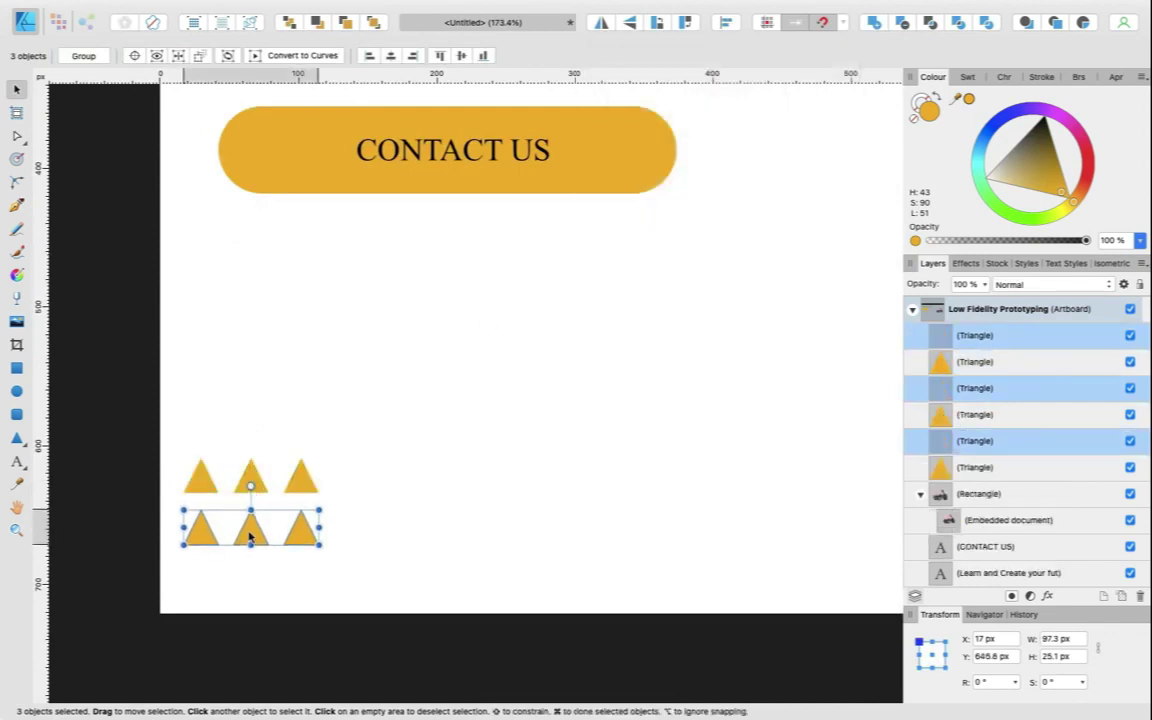
key(super+j)
click(726, 22)
click(800, 159)
click(769, 237)
Copy the triangle grid to the artboard's upper-right corner, just below the navigation bar.
drag(113, 433, 432, 678)
scroll(252, 514, down, 5)
drag(222, 562, 748, 270)
scroll(780, 268, right, 5)
scroll(777, 283, down, 2)
click(777, 283)
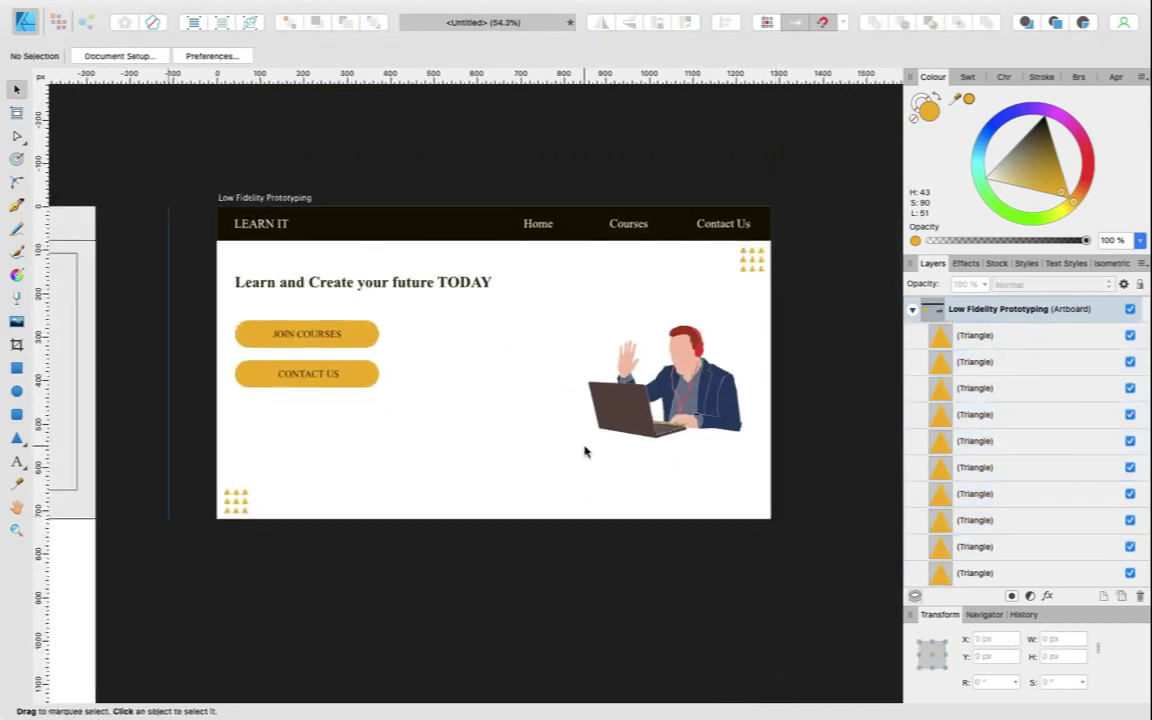
Draw a closed wavy shape over the artboard's right half with the Pen tool, filled with the button orange, and send it to the back.
key(p)
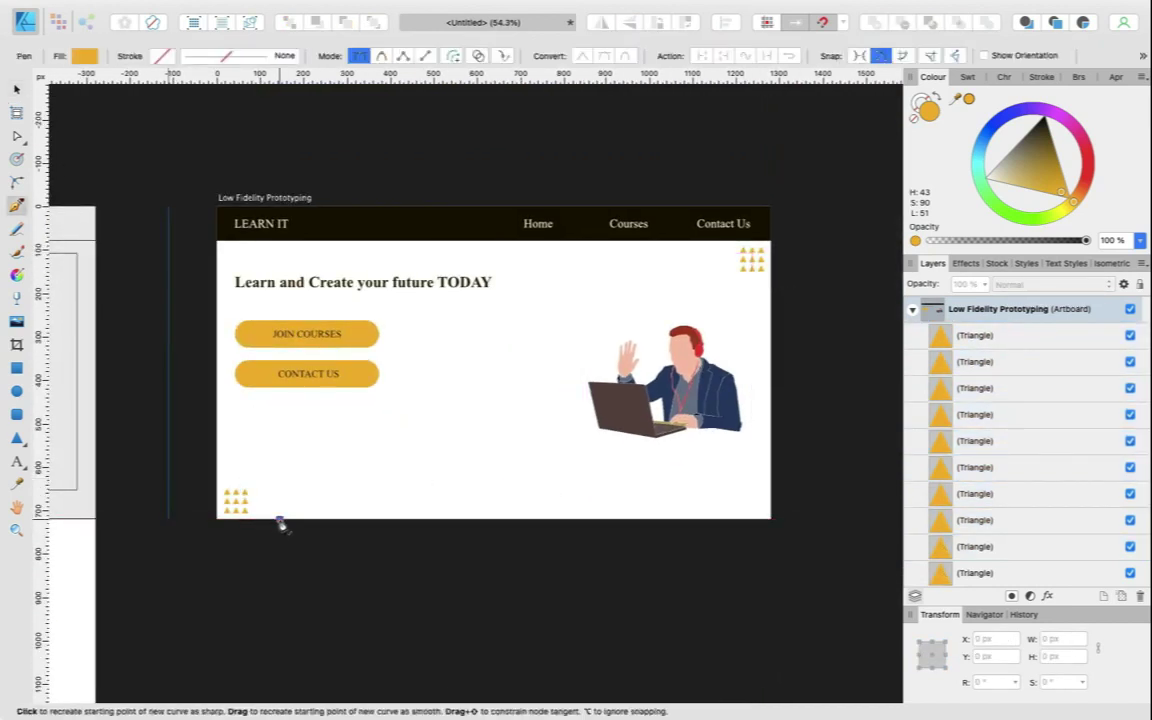
drag(523, 417, 526, 417)
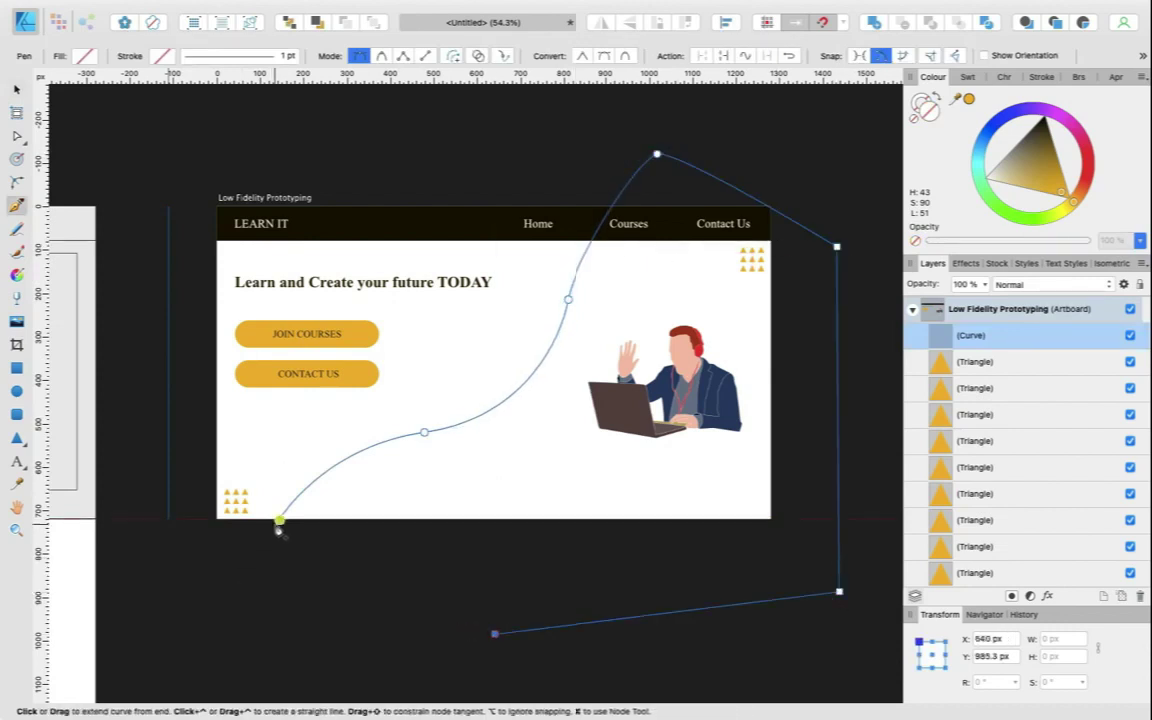
click(279, 521)
key(v)
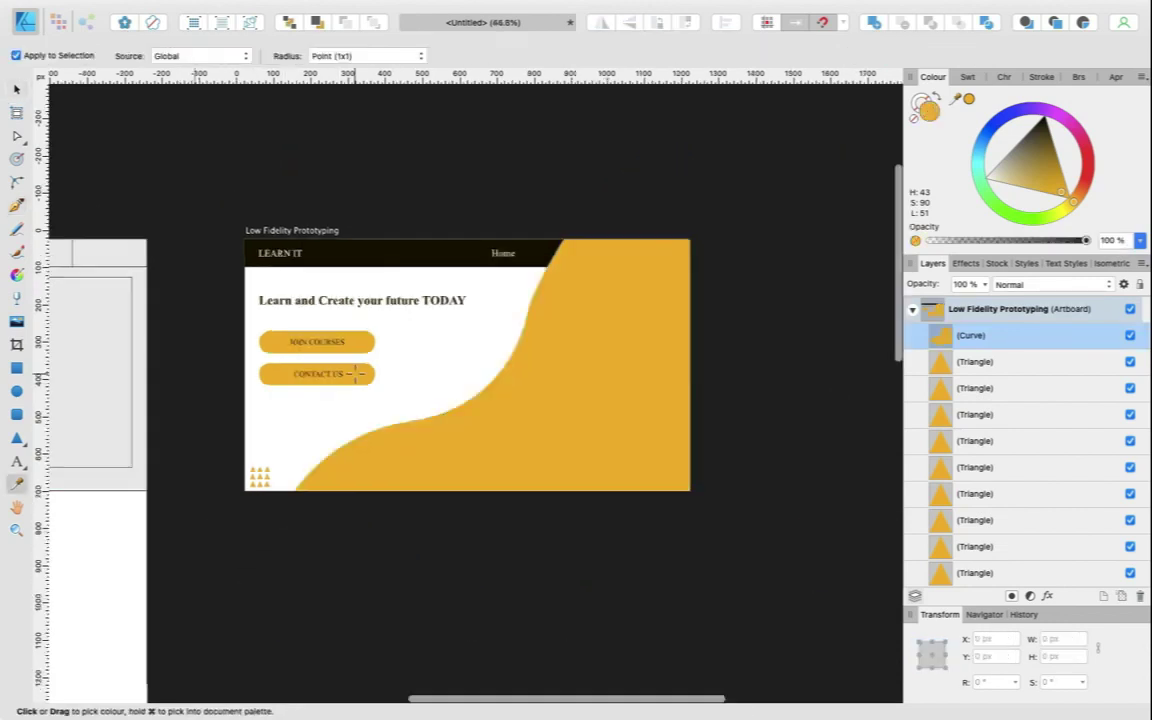
key(super+shift+bracketleft)
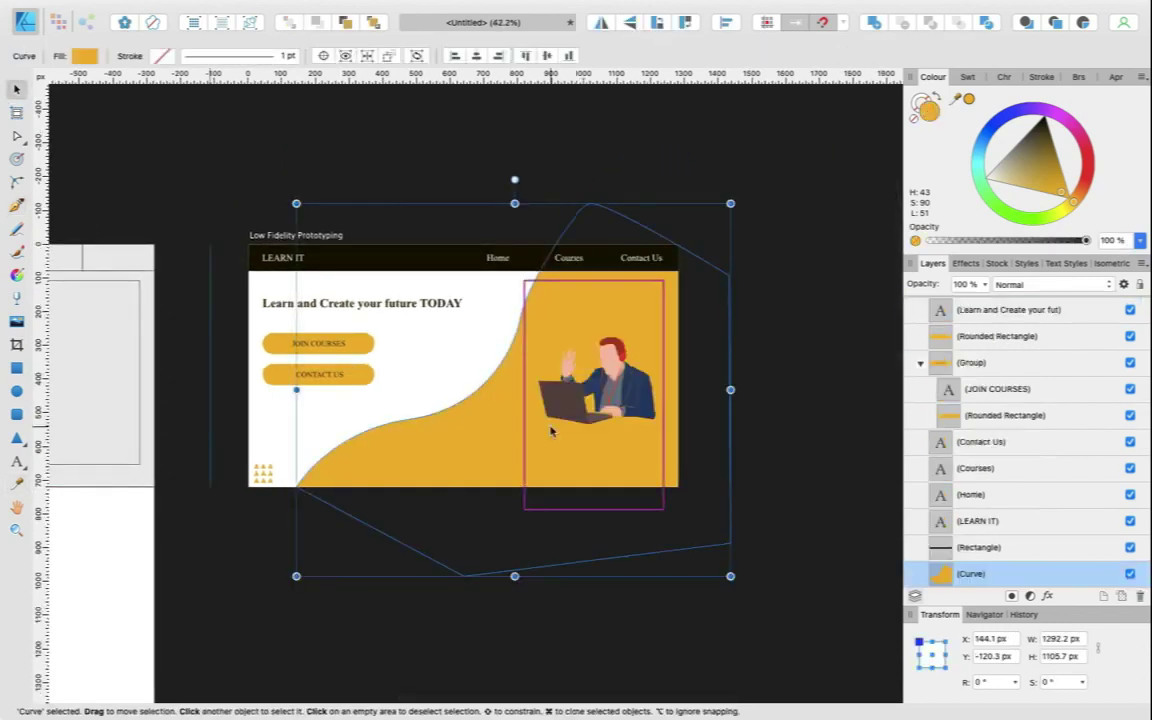
click(767, 237)
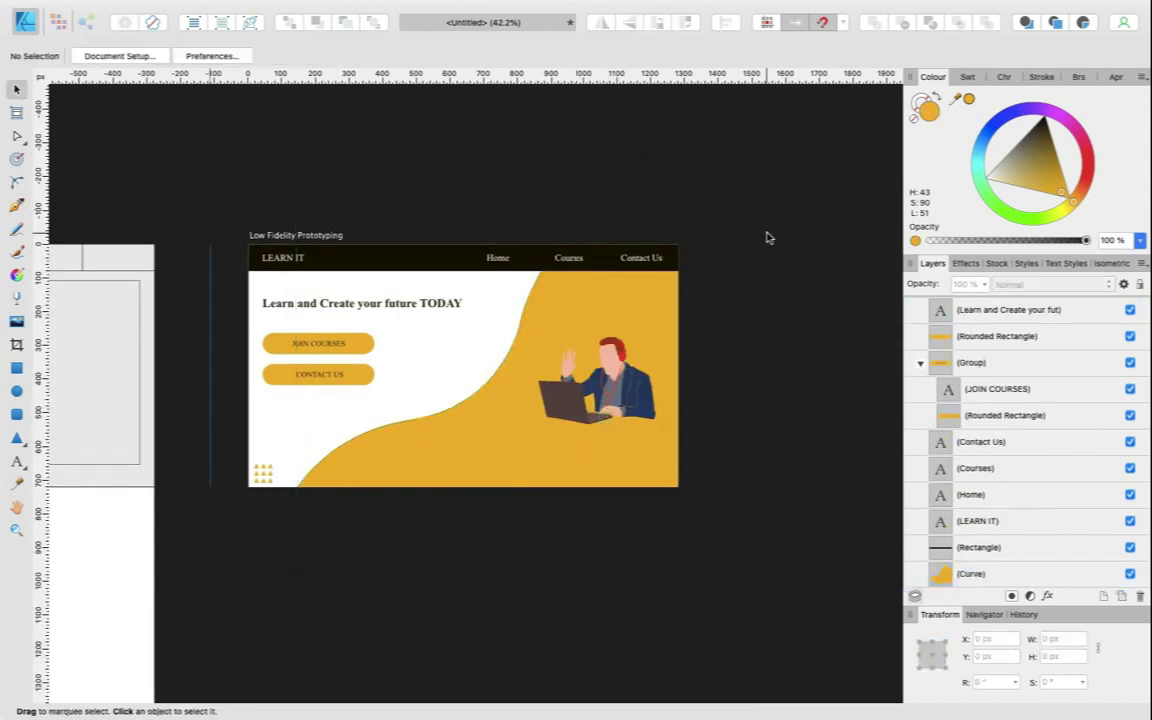
Remove the laptop illustration and refine the wavy orange shape's left edge by adjusting its curve nodes.
key(a)
click(521, 314)
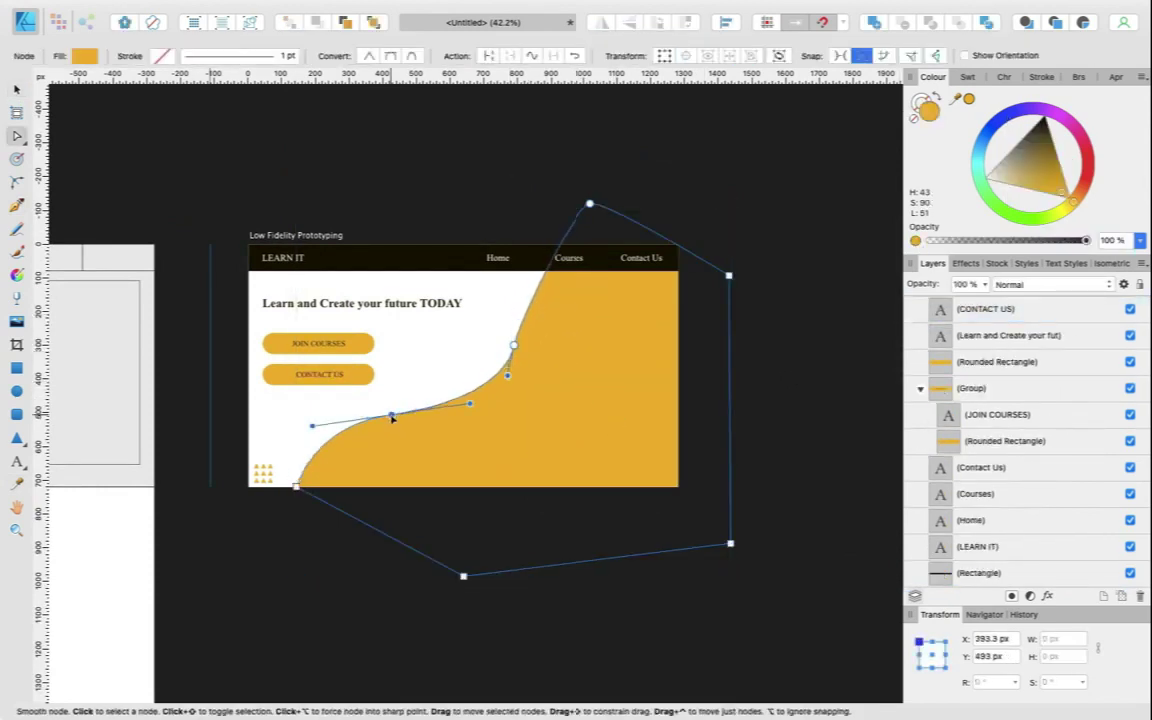
click(394, 216)
scroll(501, 380, up, 5)
click(501, 380)
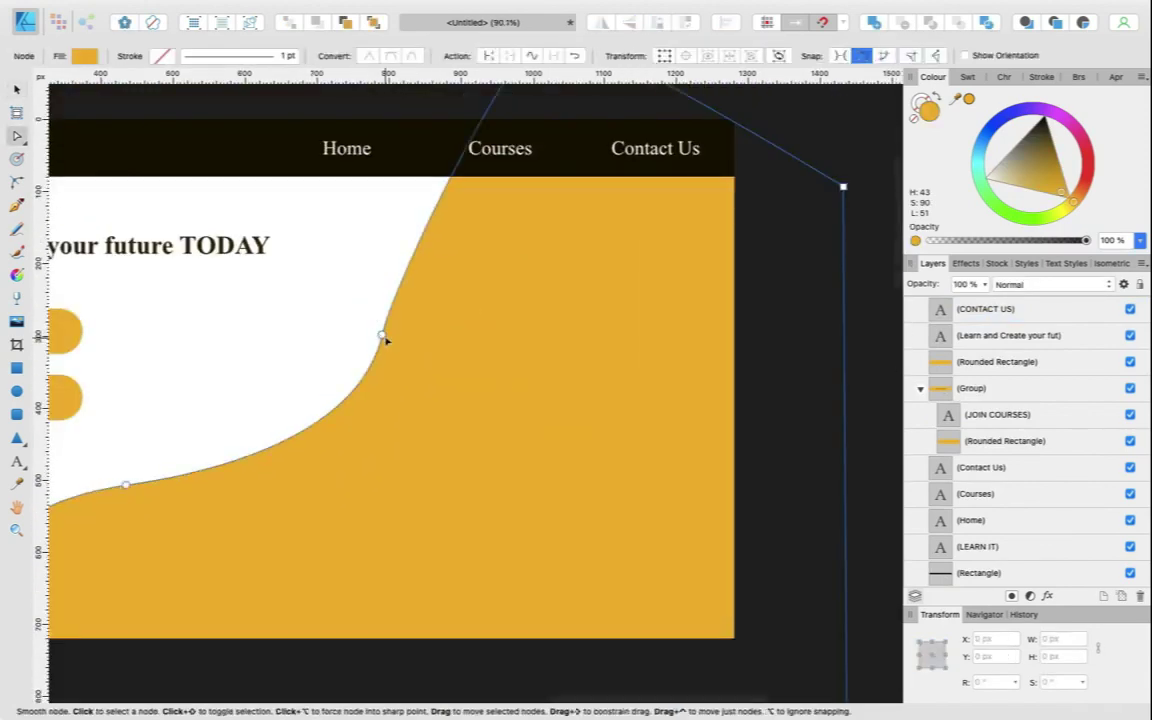
scroll(364, 261, down, 5)
click(311, 162)
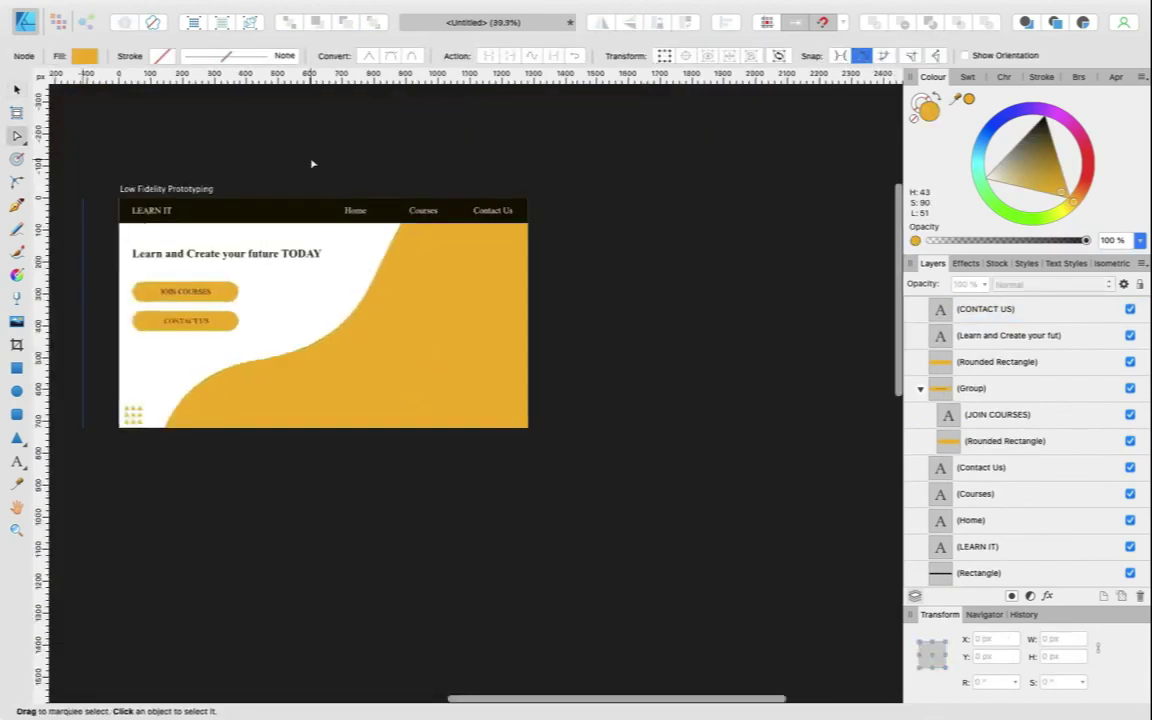
Look through the Pixabay vector results for "learning" for a replacement illustration.
key(v)
click(997, 264)
scroll(982, 562, down, 10)
scroll(982, 562, down, 5)
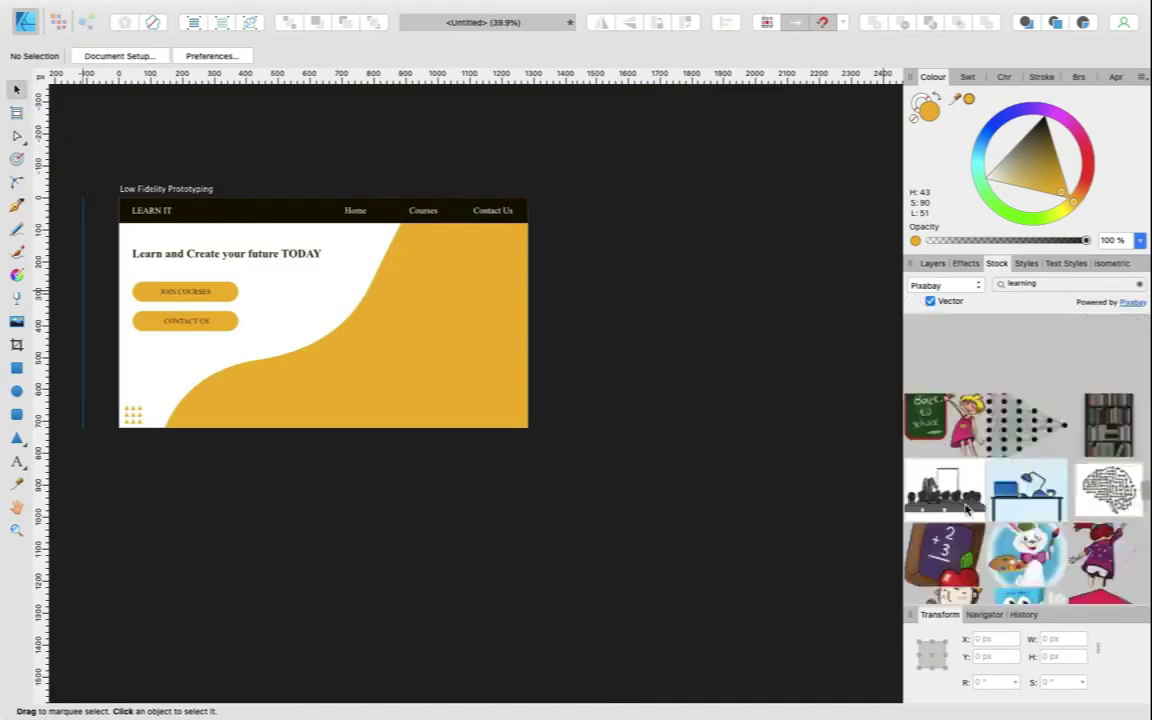
Switch to Safari and search the web for "learning character svg free download".
key(ctrl+Left)
key(ctrl+Left)
key(super+t)
text(learning c)
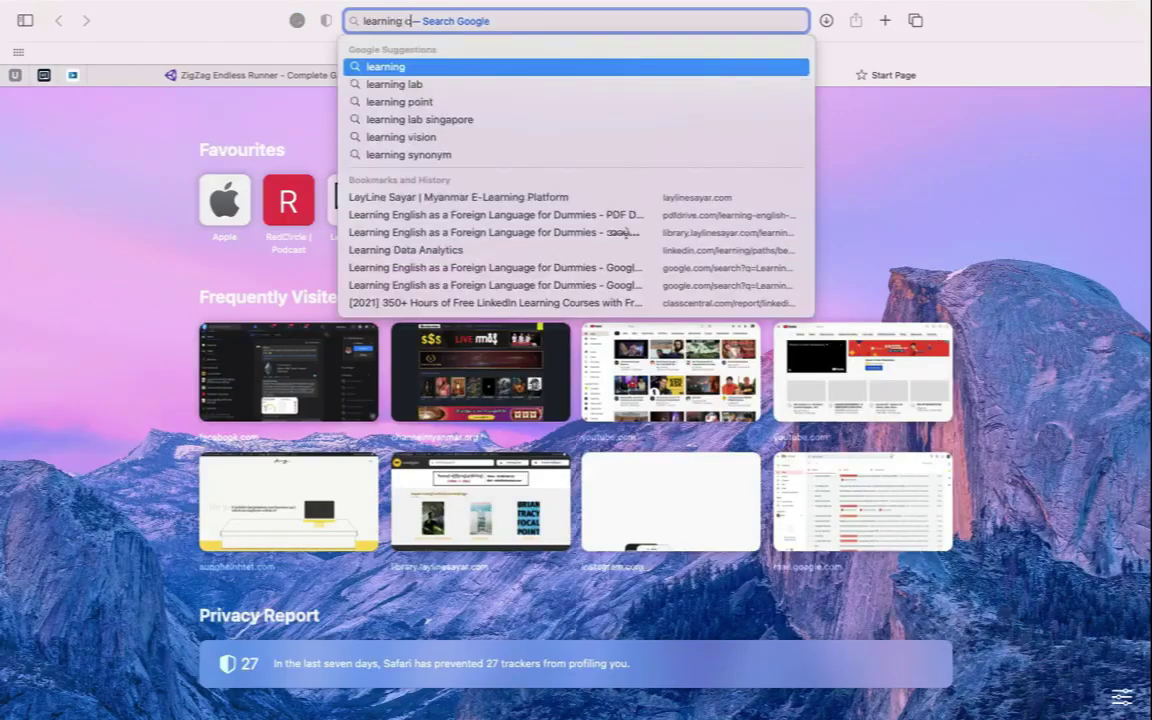
text(haracter svg free download)
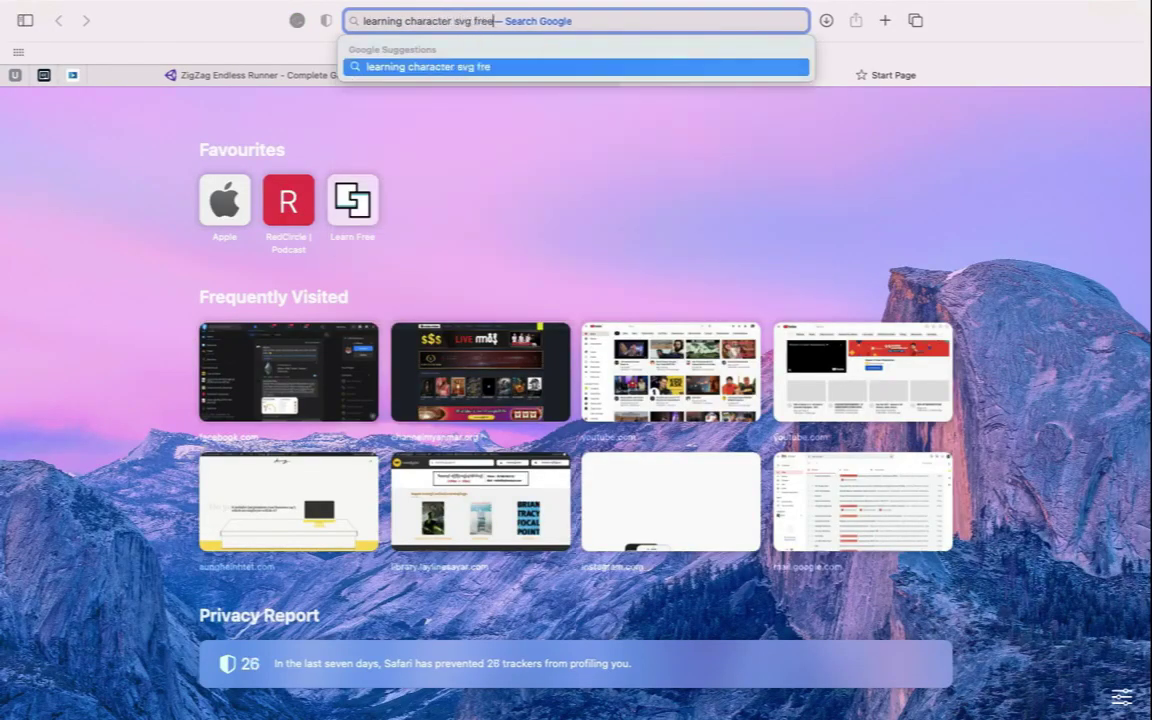
key(Return)
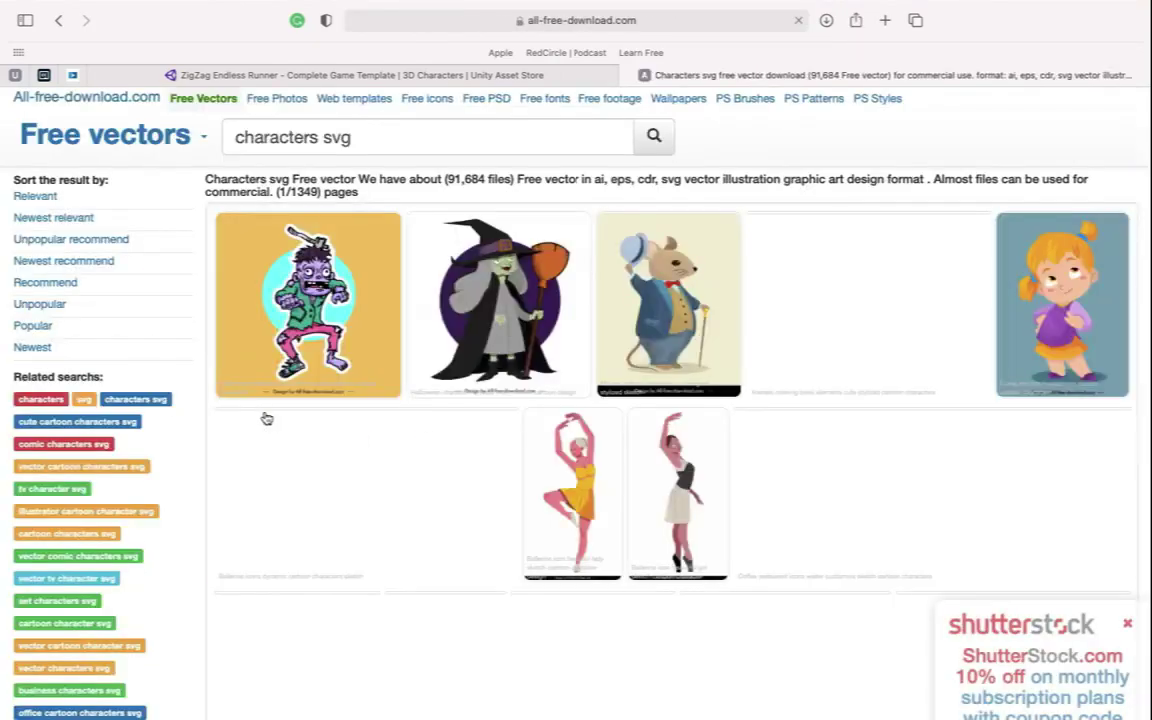
Open the free vector of two people reading in armchairs and download it.
scroll(265, 417, down, 5)
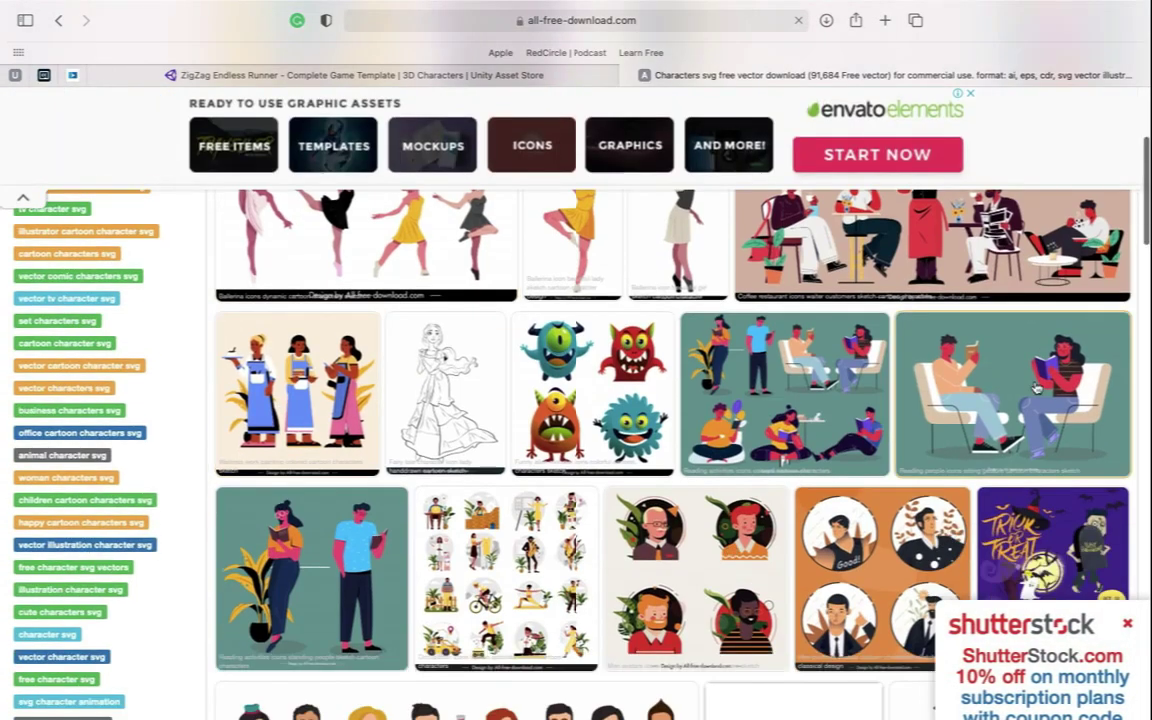
click(619, 457)
click(619, 472)
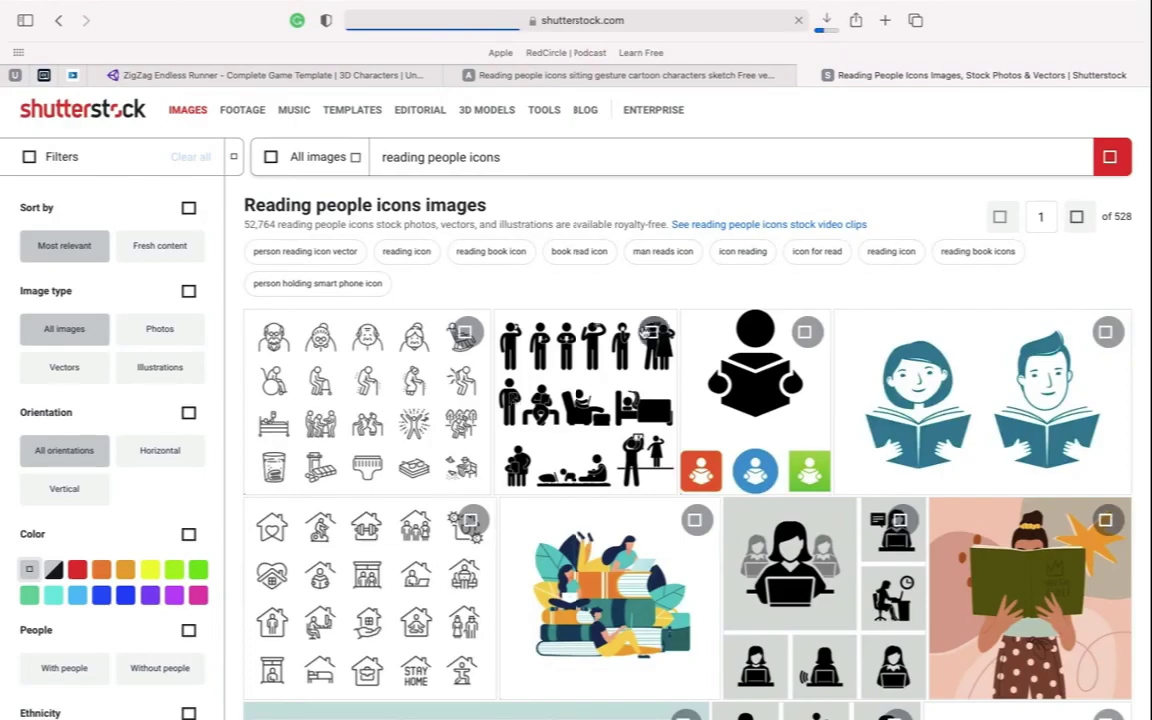
Switch to Finder and open Reading 03.eps from the downloaded reading people folder in Affinity Designer.
key(ctrl+Right)
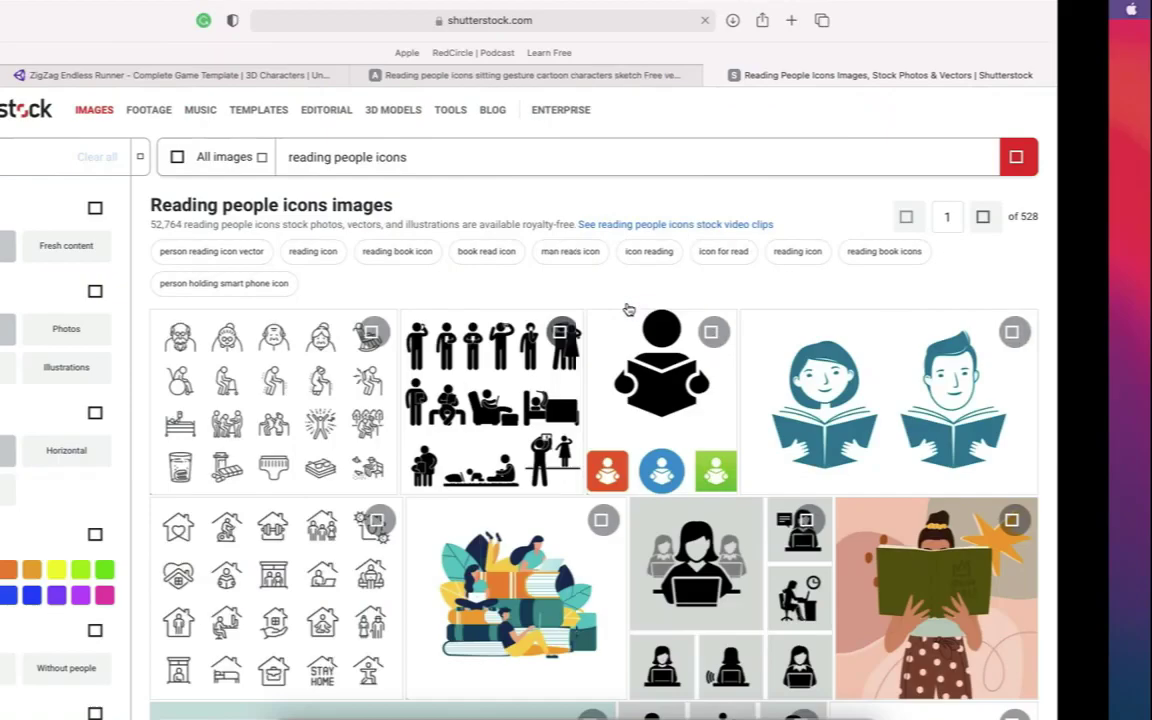
key(super+n)
click(207, 277)
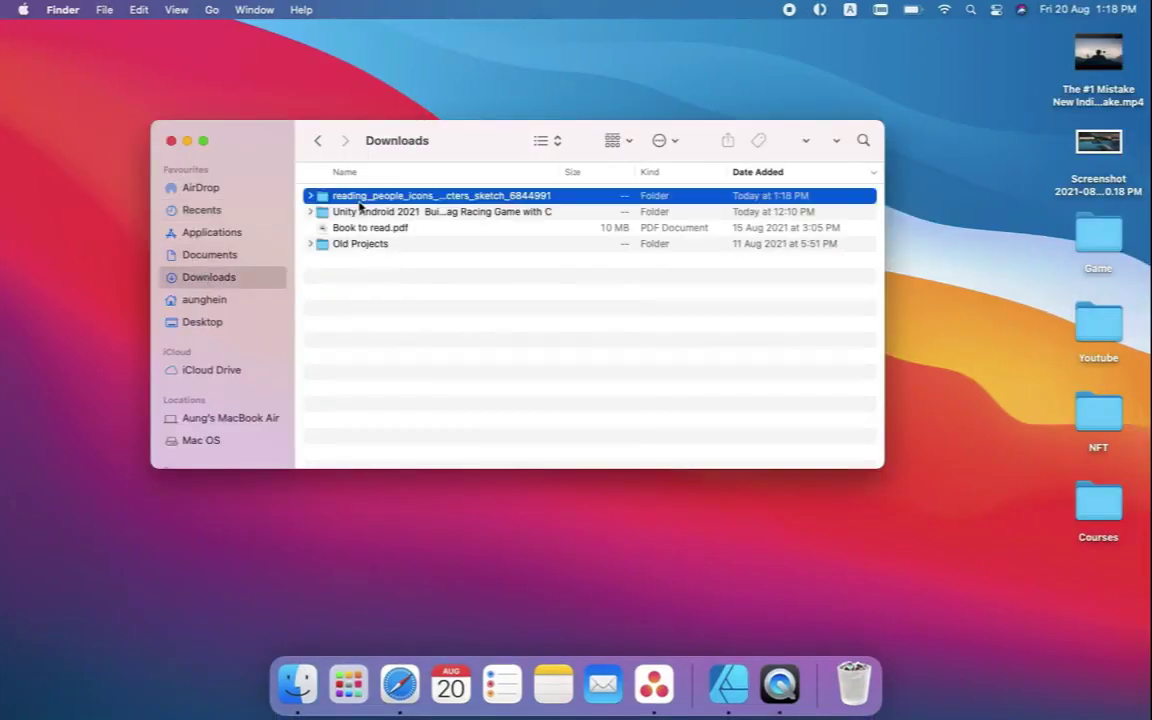
double_click(400, 196)
click(357, 211)
right_click(381, 209)
mouse_move(470, 233)
click(625, 259)
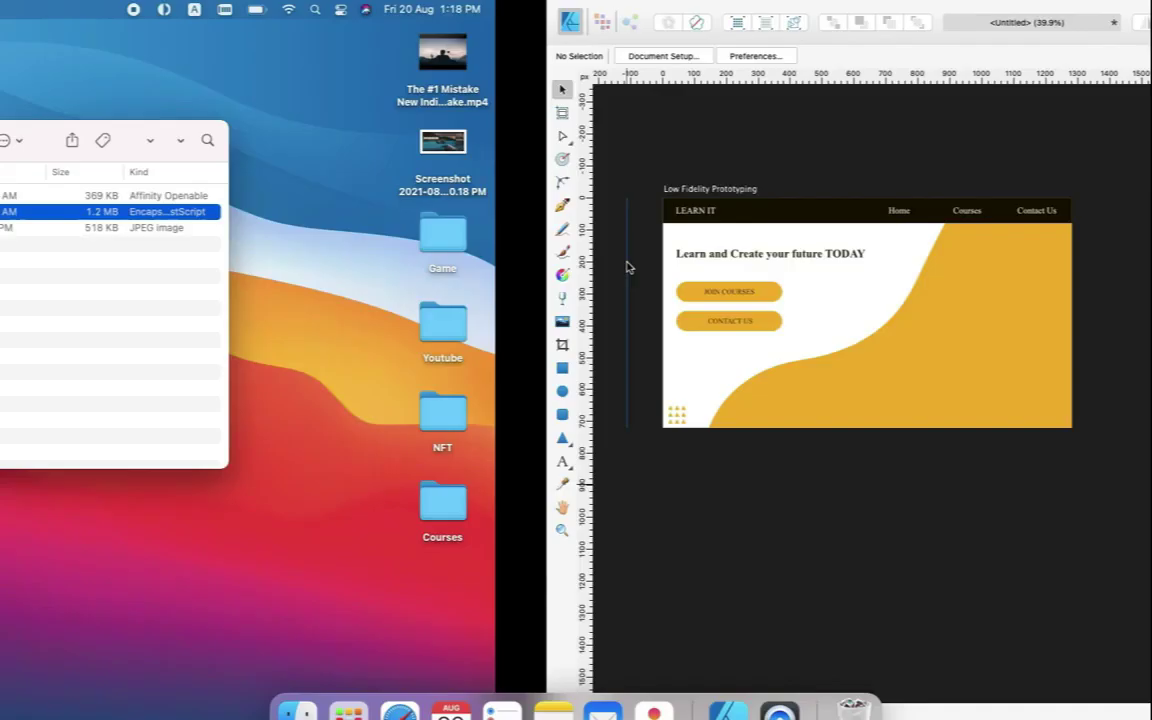
double_click(437, 284)
scroll(470, 278, up, 3)
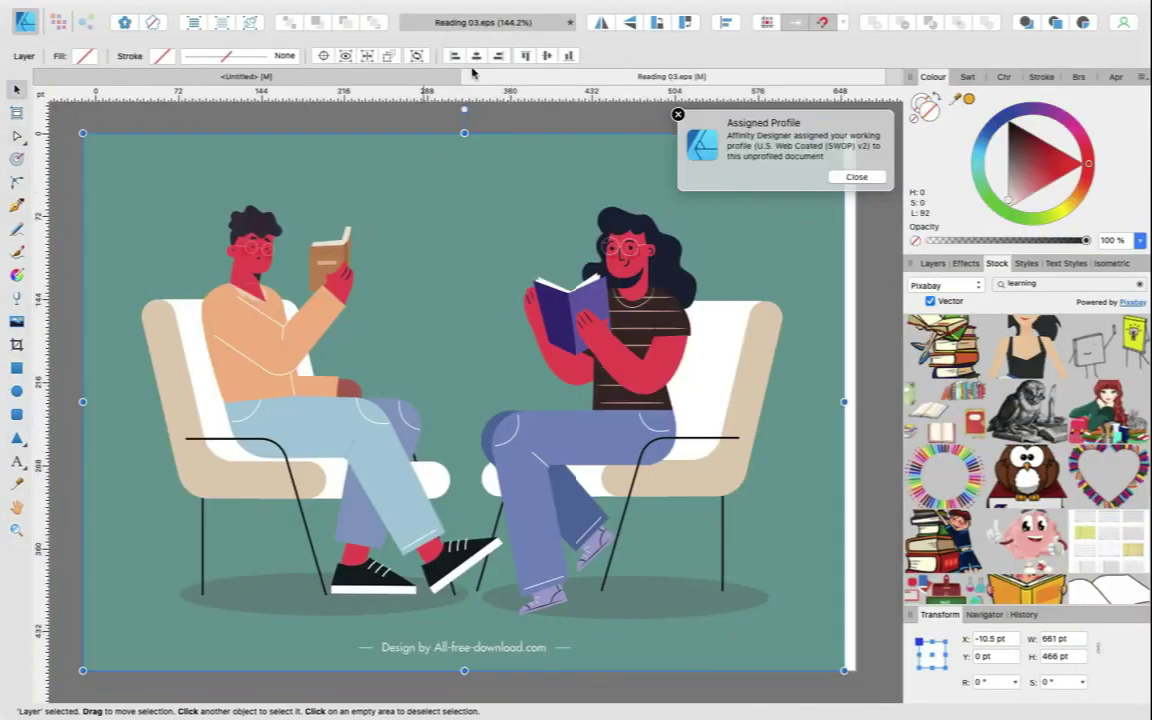
Delete the teal background and the design credit text from the Reading 03.eps illustration.
click(465, 76)
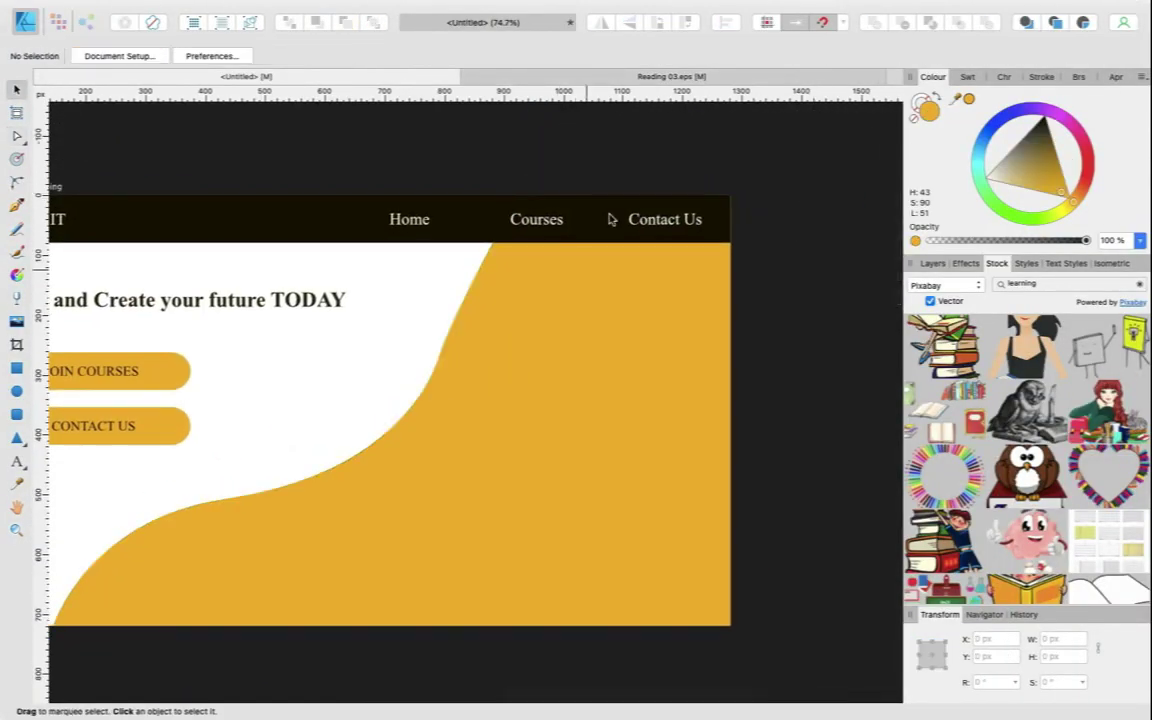
click(672, 76)
scroll(378, 512, up, 2)
click(414, 539)
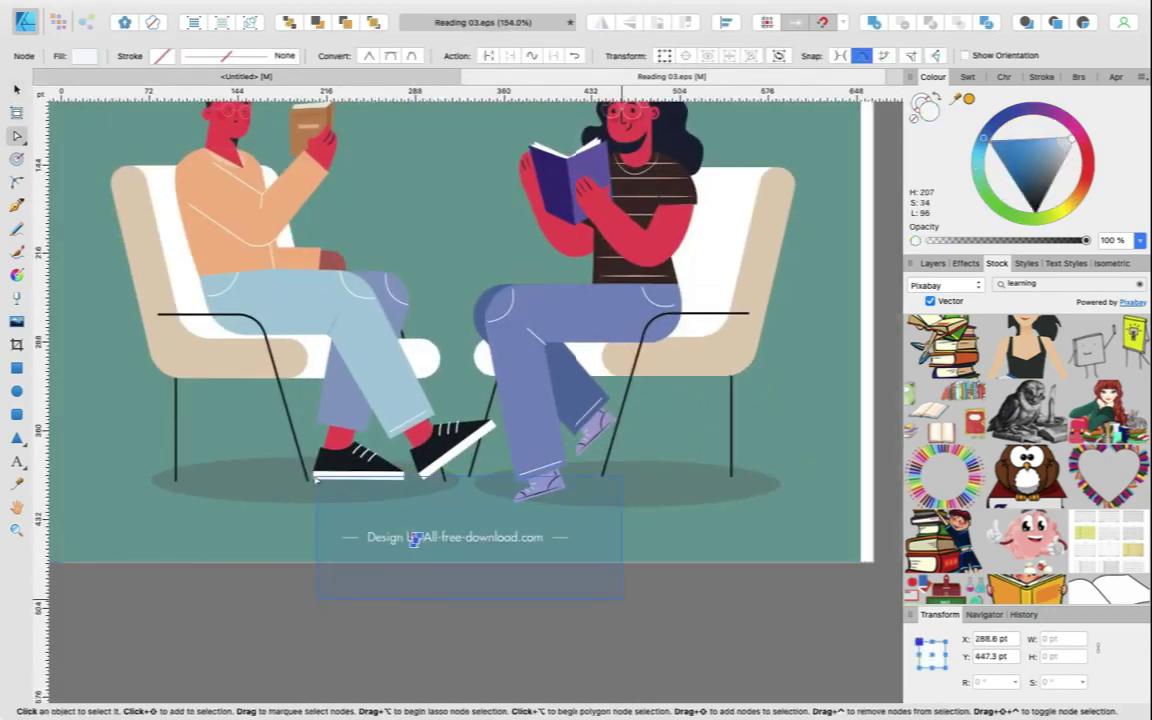
click(427, 546)
key(Delete)
drag(317, 502, 615, 567)
key(Delete)
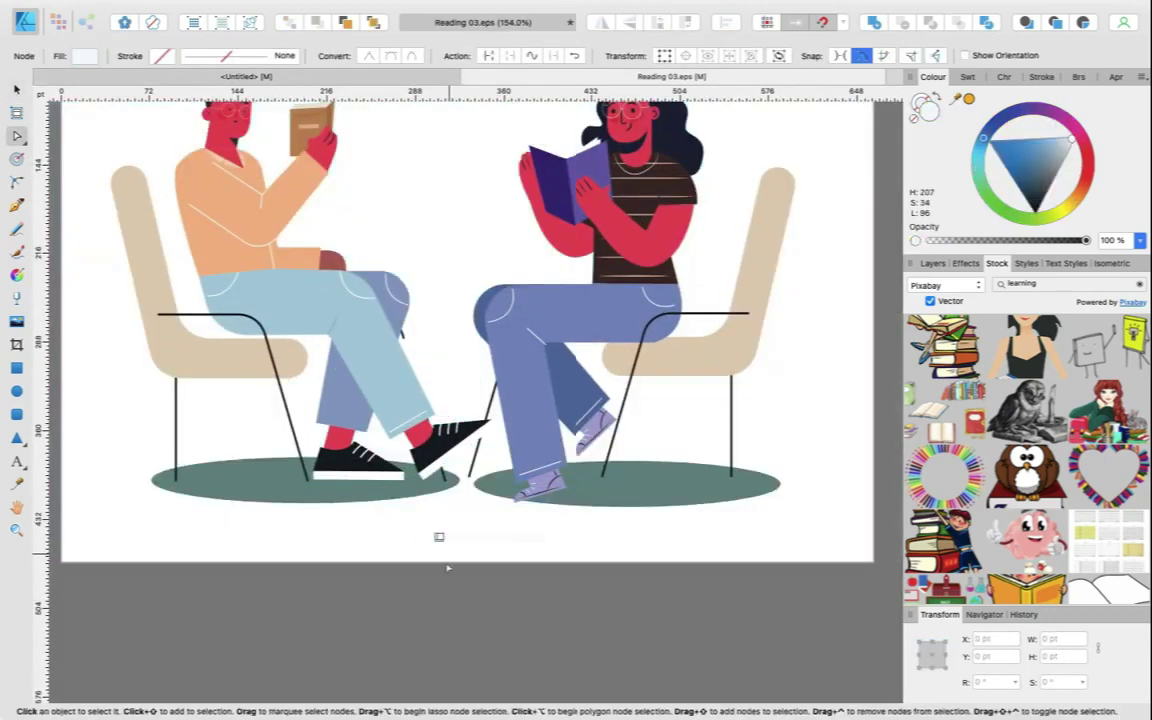
Group the remaining reading figures and copy the group into the untitled landing page document.
scroll(375, 590, down, 3)
key(v)
drag(154, 272, 686, 586)
key(ctrl+g)
click(373, 78)
key(ctrl+v)
Scale the pasted illustration down to about 644 x 415 px and place it over the landing page's right half.
scroll(450, 600, down, 5)
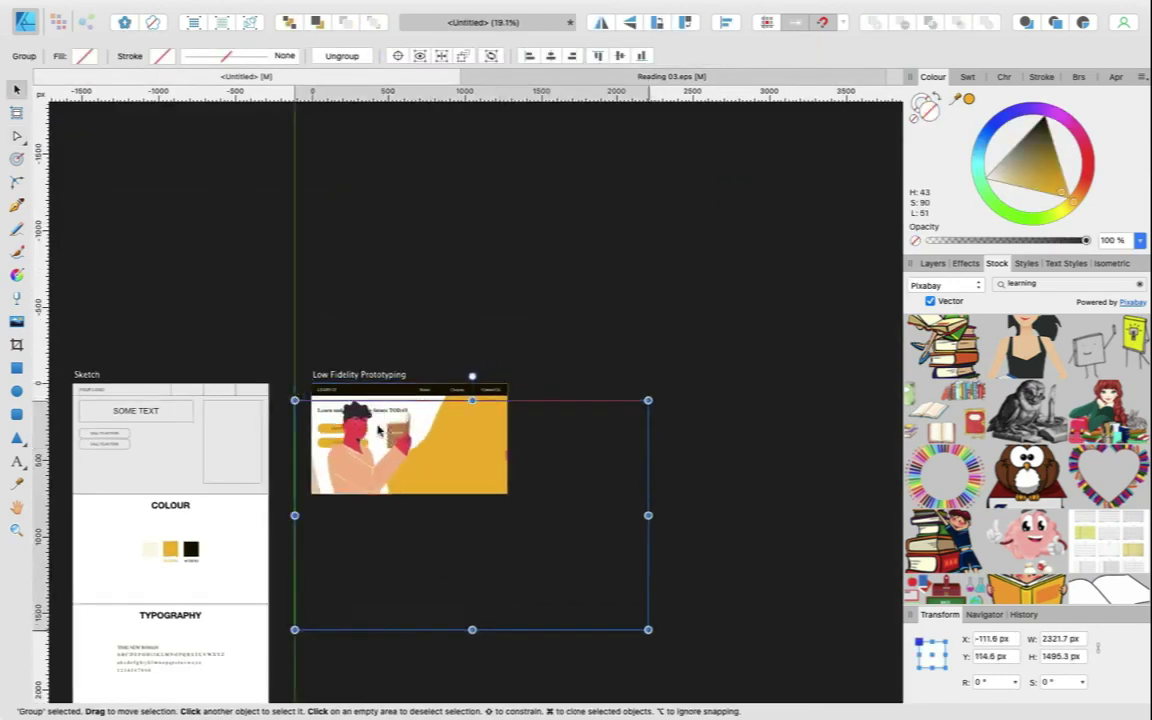
drag(459, 607, 393, 456)
scroll(465, 459, up, 5)
drag(224, 425, 341, 420)
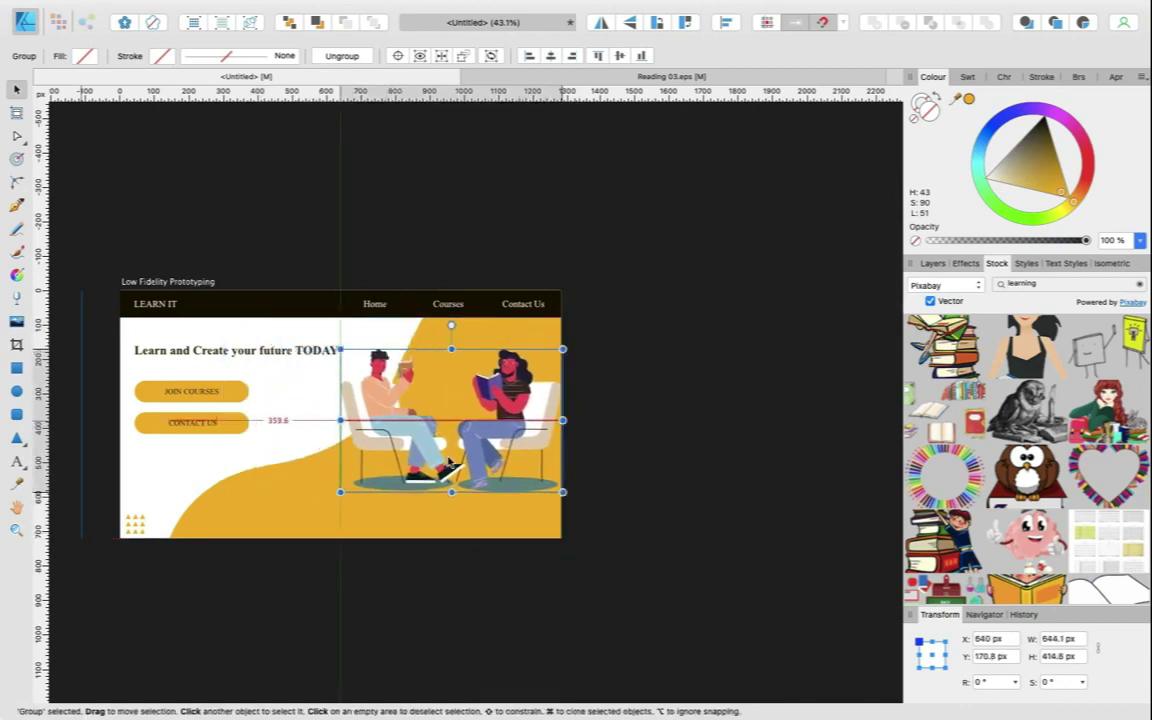
key(Escape)
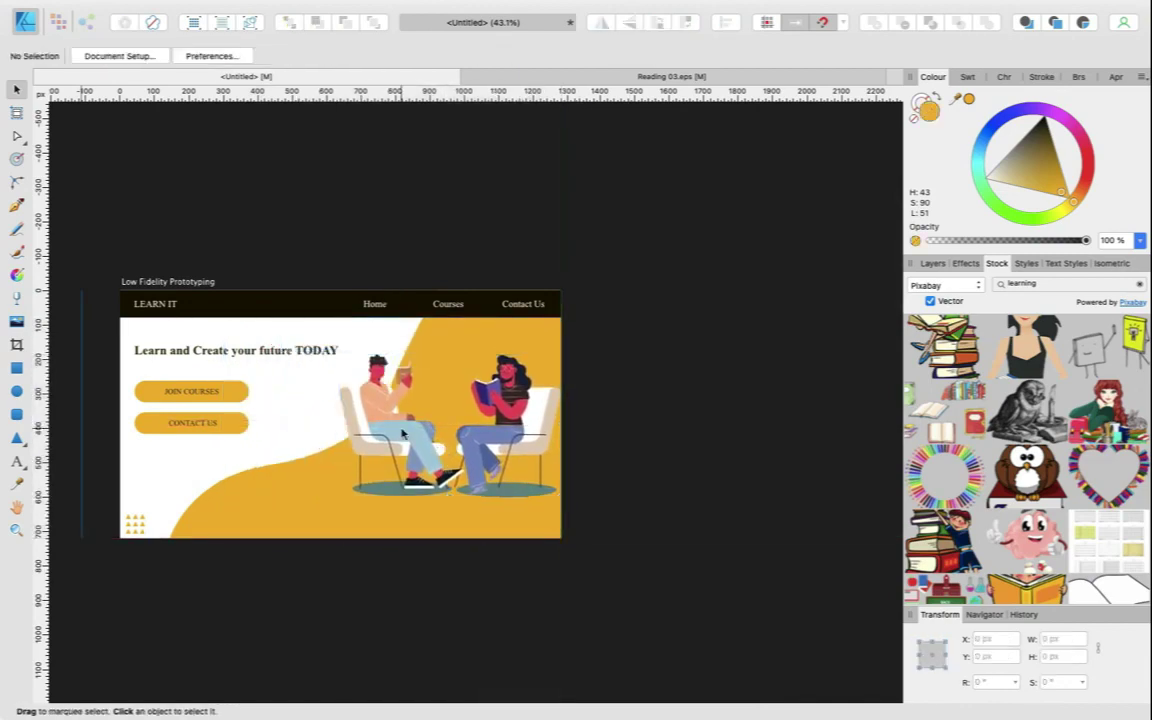
Recolour the wavy background shape and the JOIN COURSES and CONTACT US labels with the cream palette colour.
scroll(391, 383, up, 5)
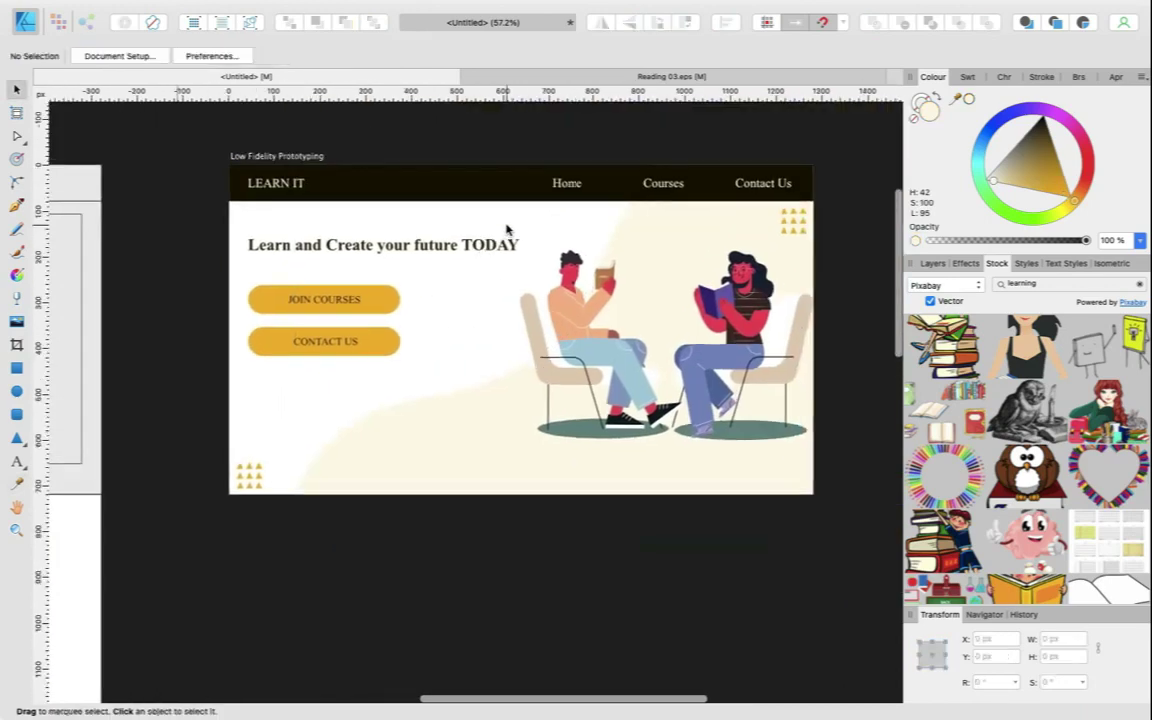
scroll(506, 230, up, 1)
scroll(506, 230, right, 1)
double_click(339, 324)
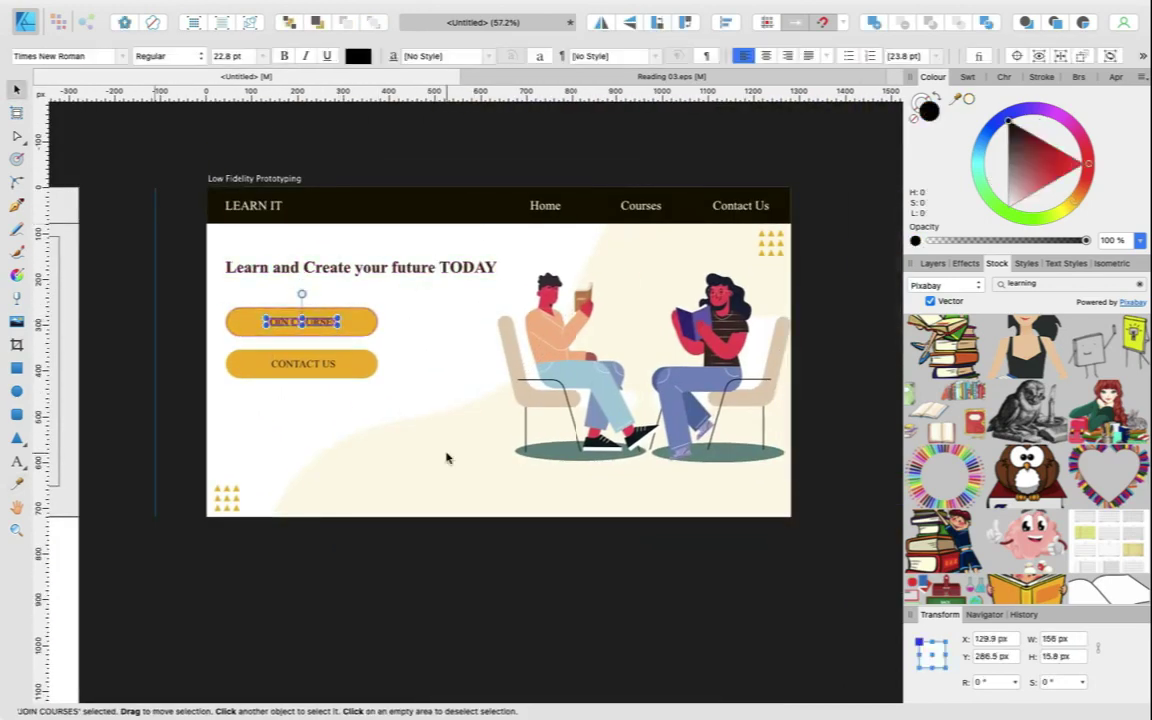
double_click(320, 364)
key(super+z)
key(super+z)
double_click(309, 324)
click(190, 323)
click(242, 325)
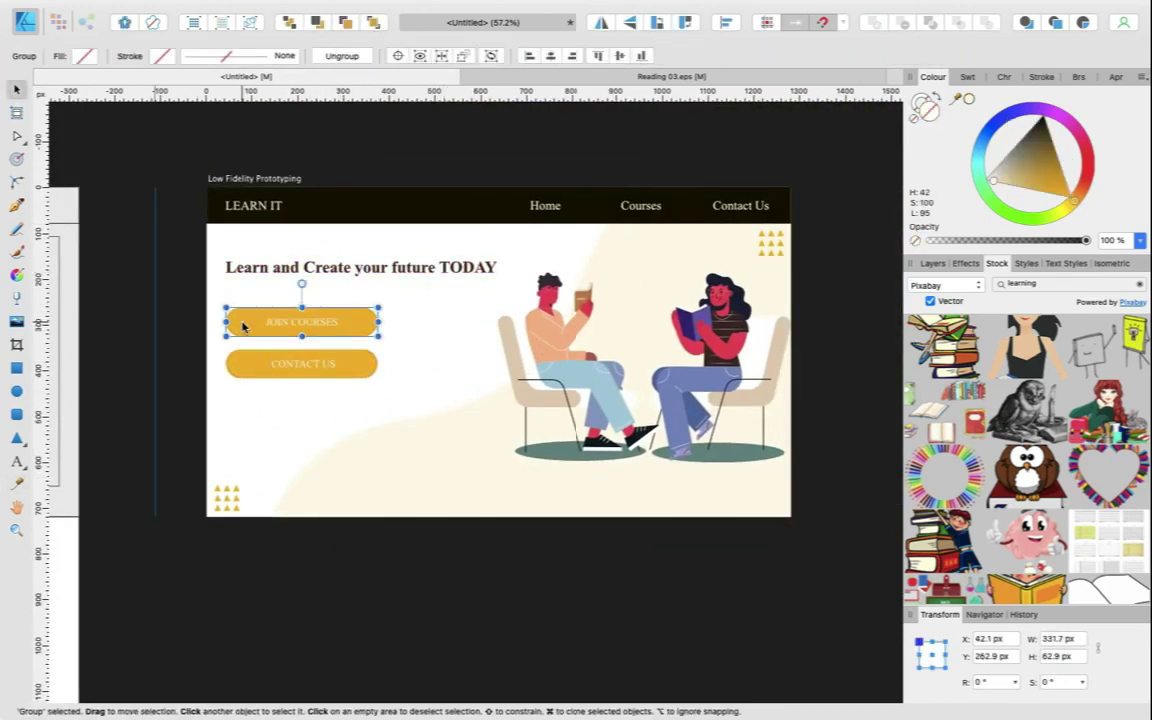
Ungroup the JOIN COURSES button and make both button labels bold.
key(super+shift+g)
shift+click(307, 366)
click(150, 104)
scroll(250, 340, up, 3)
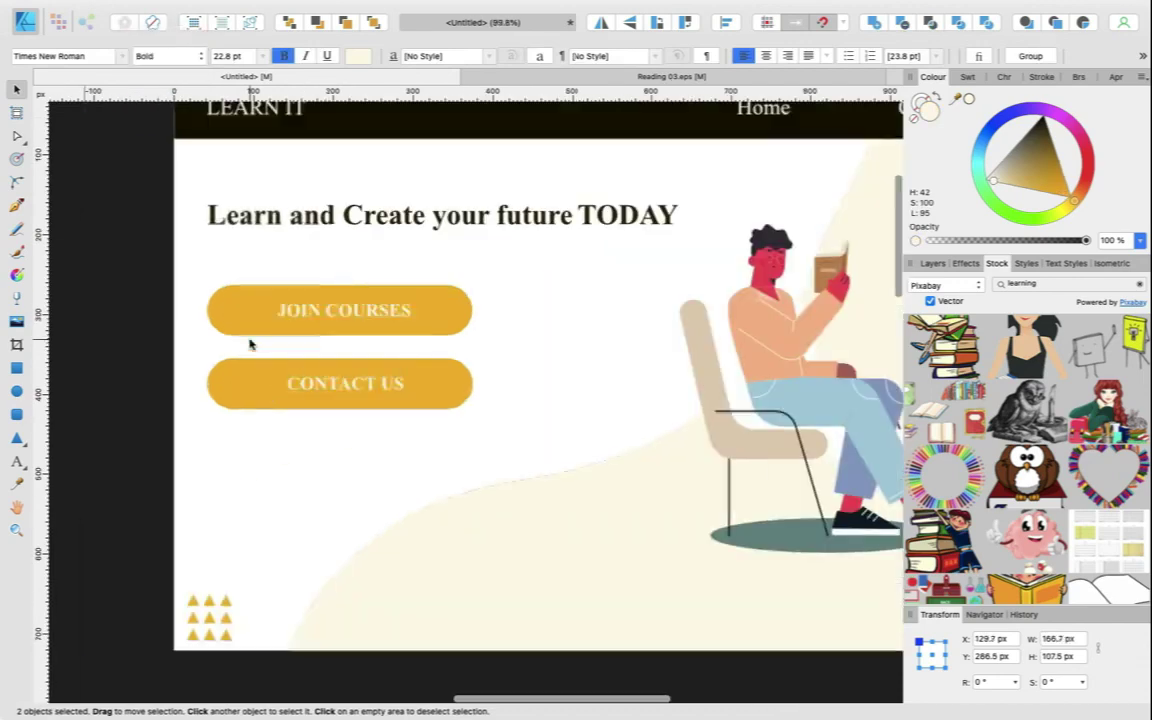
click(327, 313)
key(super+d)
Fill the navigation bar with white sampled from the page using the Colour Picker.
scroll(154, 296, down, 4)
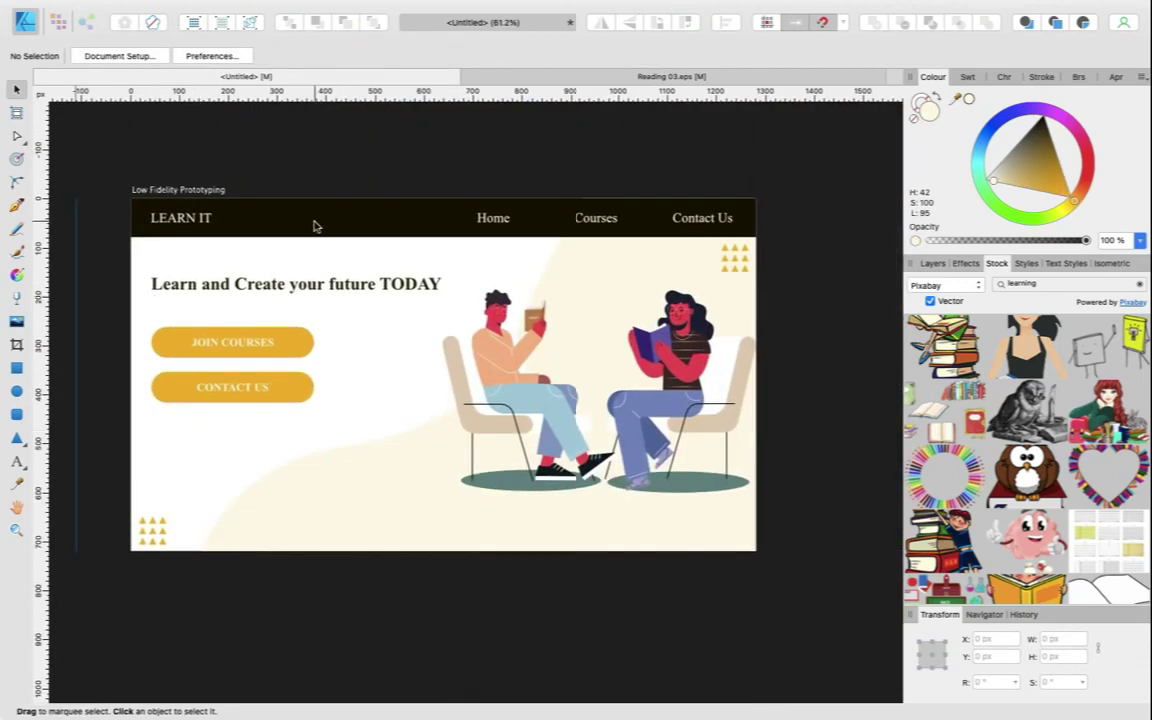
click(314, 222)
key(i)
click(362, 260)
key(v)
Recolour the LEARN IT logo and menu labels with the heading's dark colour and clear the navigation bar's fill and outline.
drag(109, 148, 772, 237)
scroll(325, 286, up, 5)
key(i)
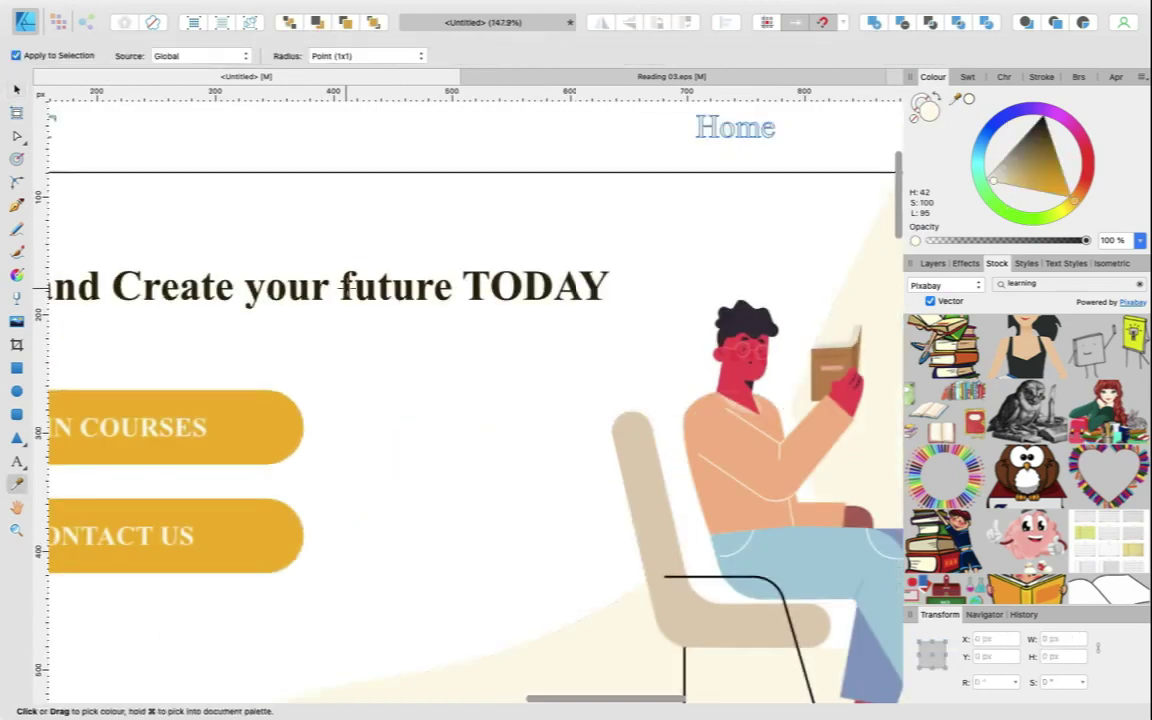
scroll(341, 287, down, 5)
key(v)
click(378, 236)
click(620, 183)
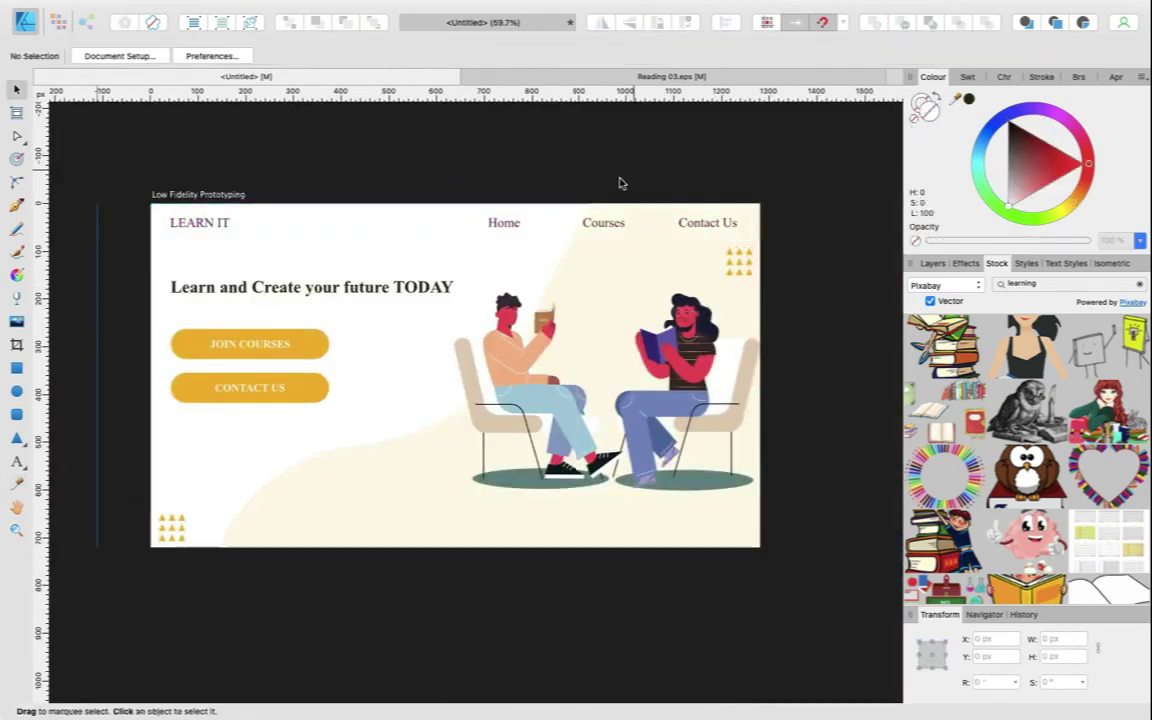
Add the large text "PERFECT!!!!!!" below the CONTACT US button.
key(t)
drag(322, 455, 275, 462)
text(PERFECT!!!!!!)
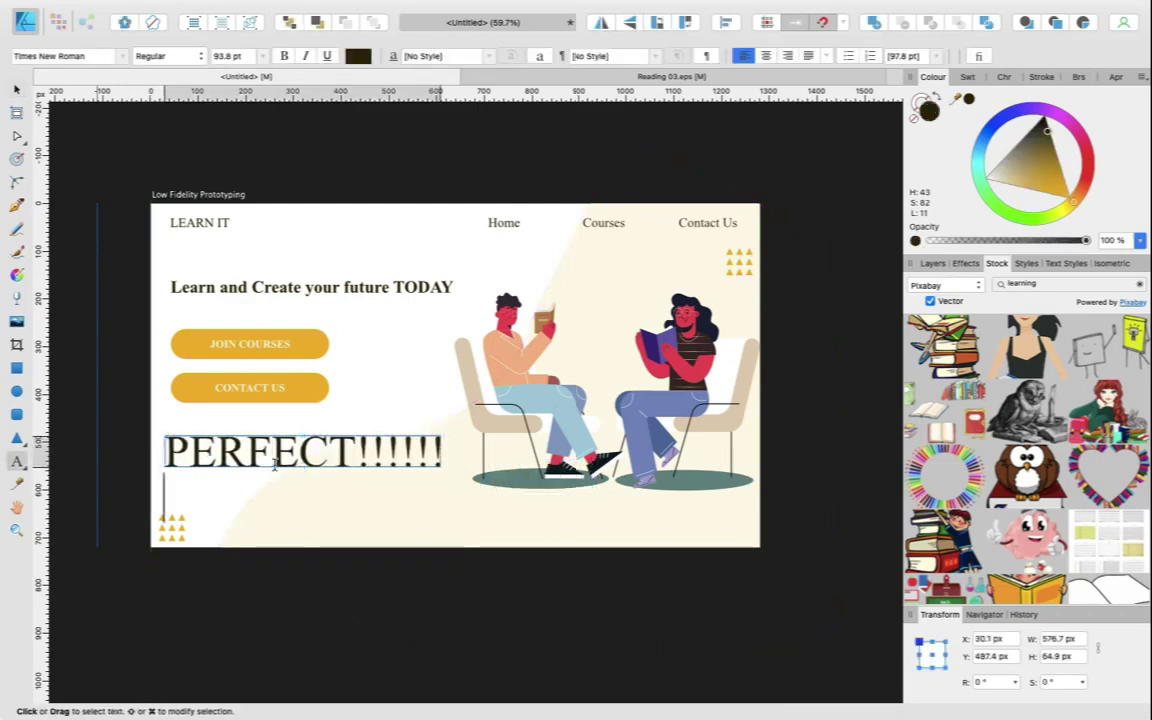
text(E....)
key(Escape)
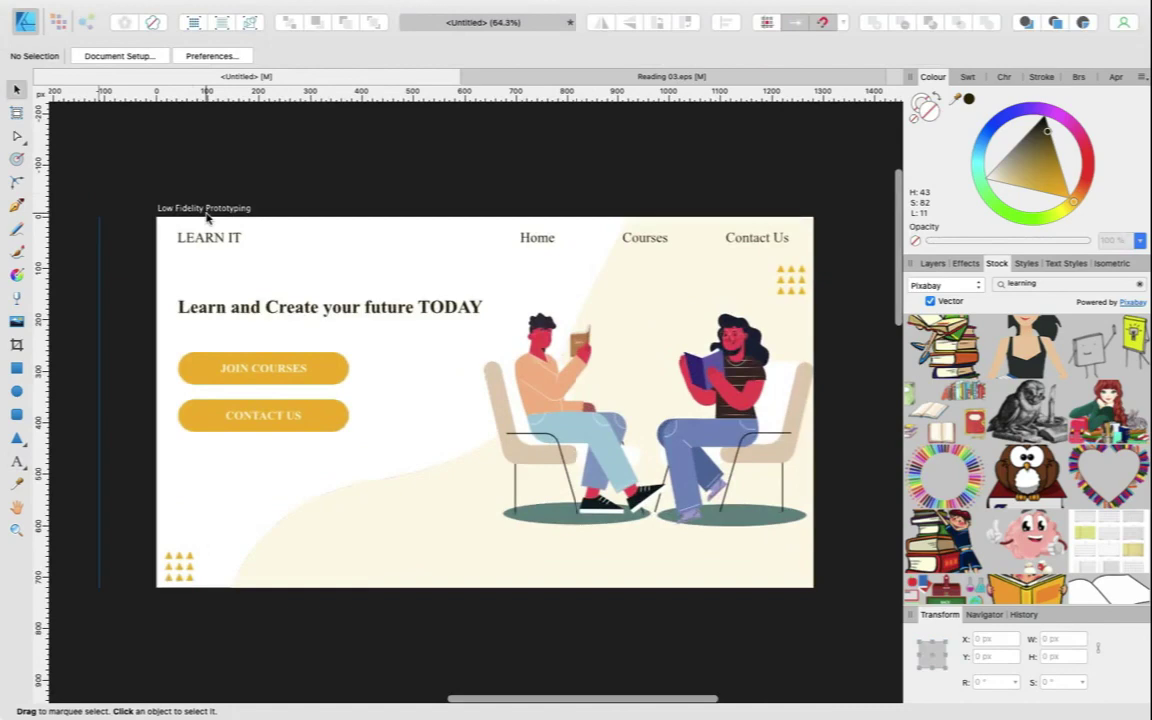
Duplicate the Low Fidelity Prototyping artboard directly below the original.
scroll(207, 217, down, 3)
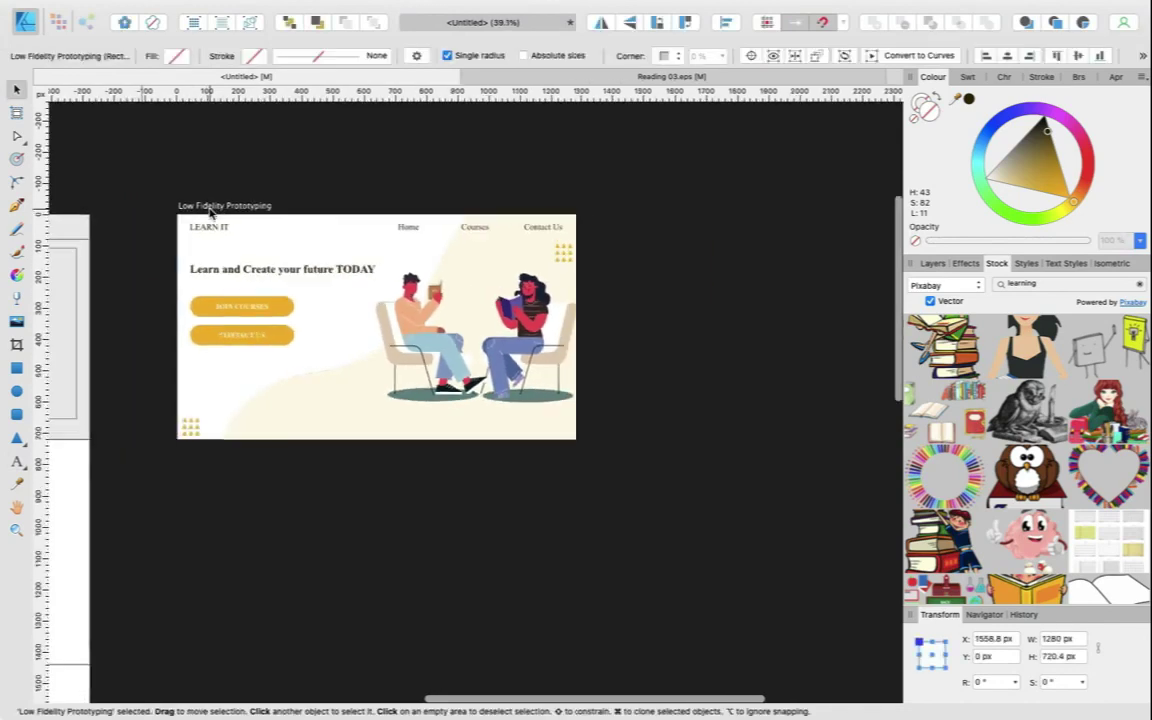
drag(207, 205, 214, 465)
scroll(274, 195, up, 5)
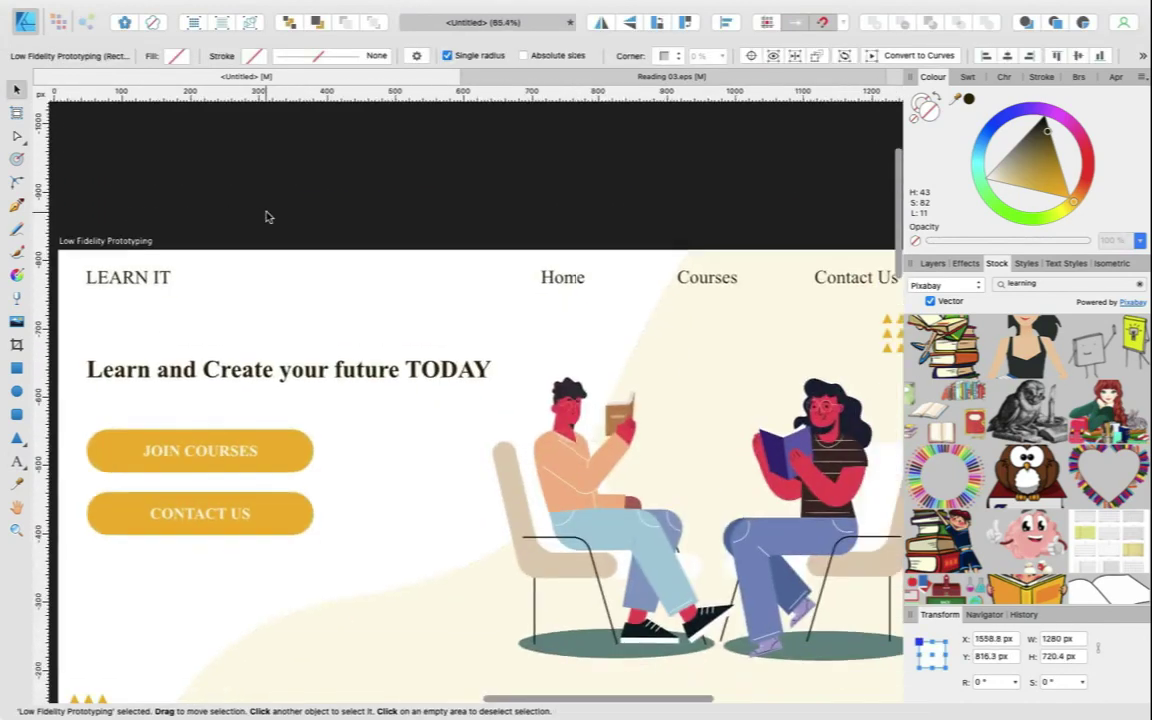
scroll(219, 199, down, 3)
Add an HSL adjustment to the upper Low Fidelity Prototyping artboard and desaturate it fully to greyscale.
click(170, 224)
click(965, 264)
click(933, 264)
click(1030, 596)
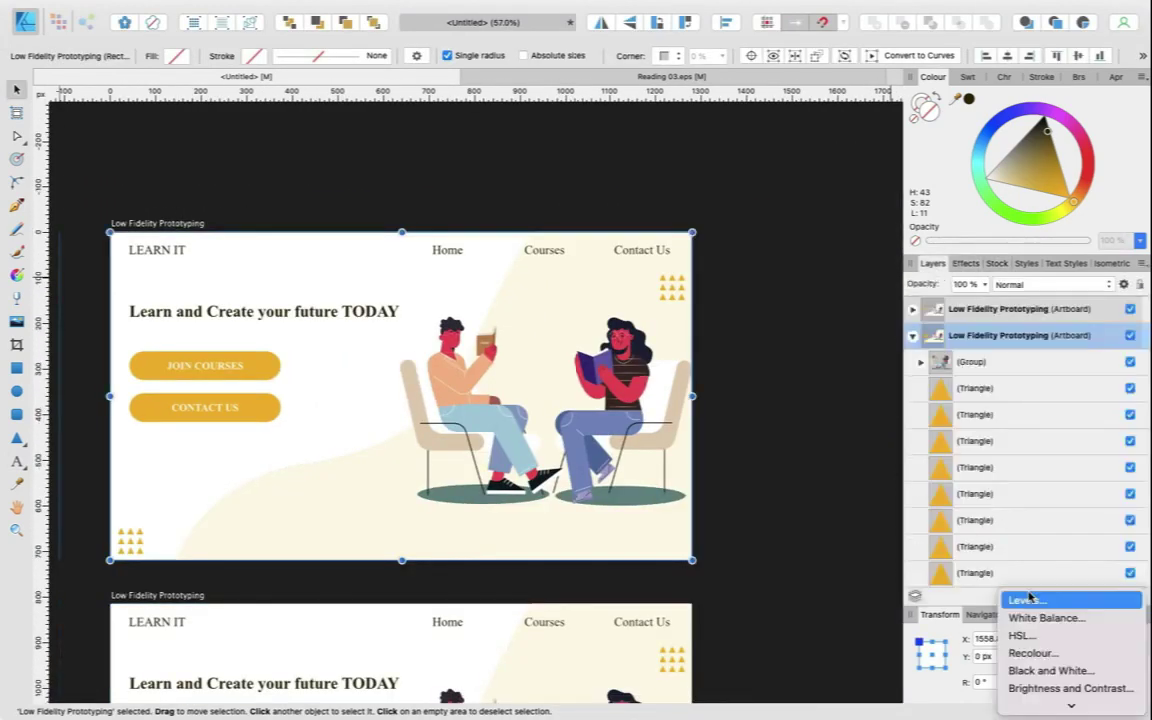
click(1018, 638)
drag(705, 609, 440, 608)
click(590, 319)
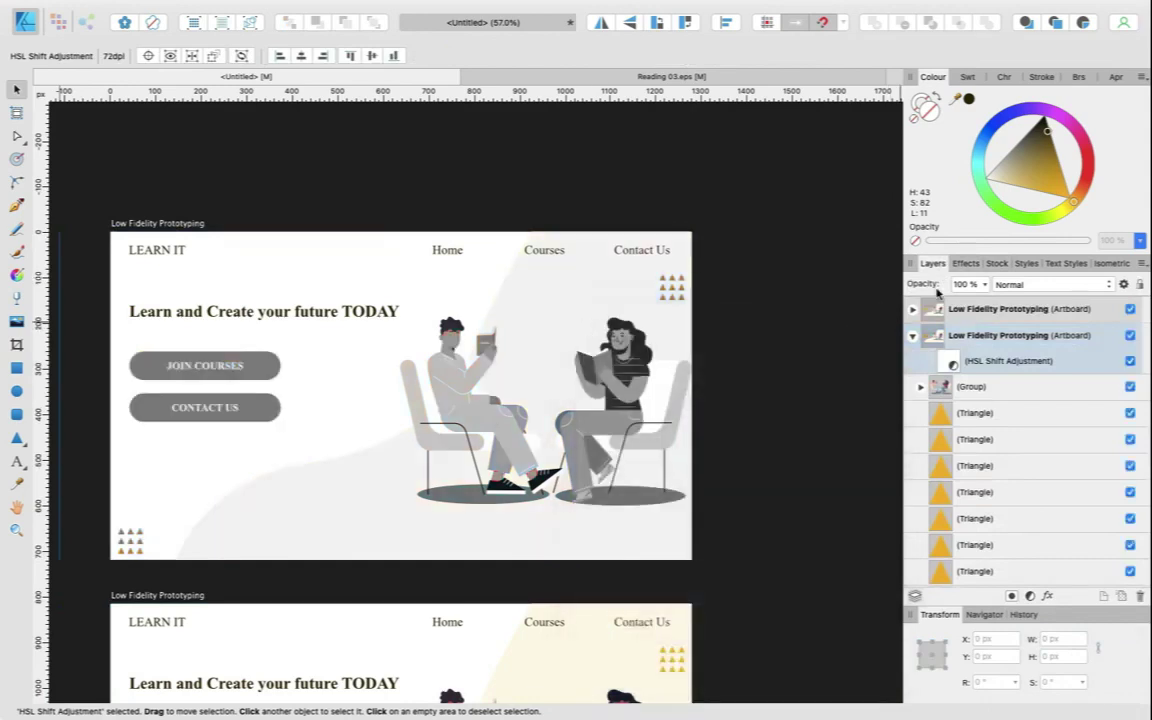
Rename the greyscale artboard as "Low Fidelity Prototyping (Black & White)".
double_click(970, 335)
text((Black & White)
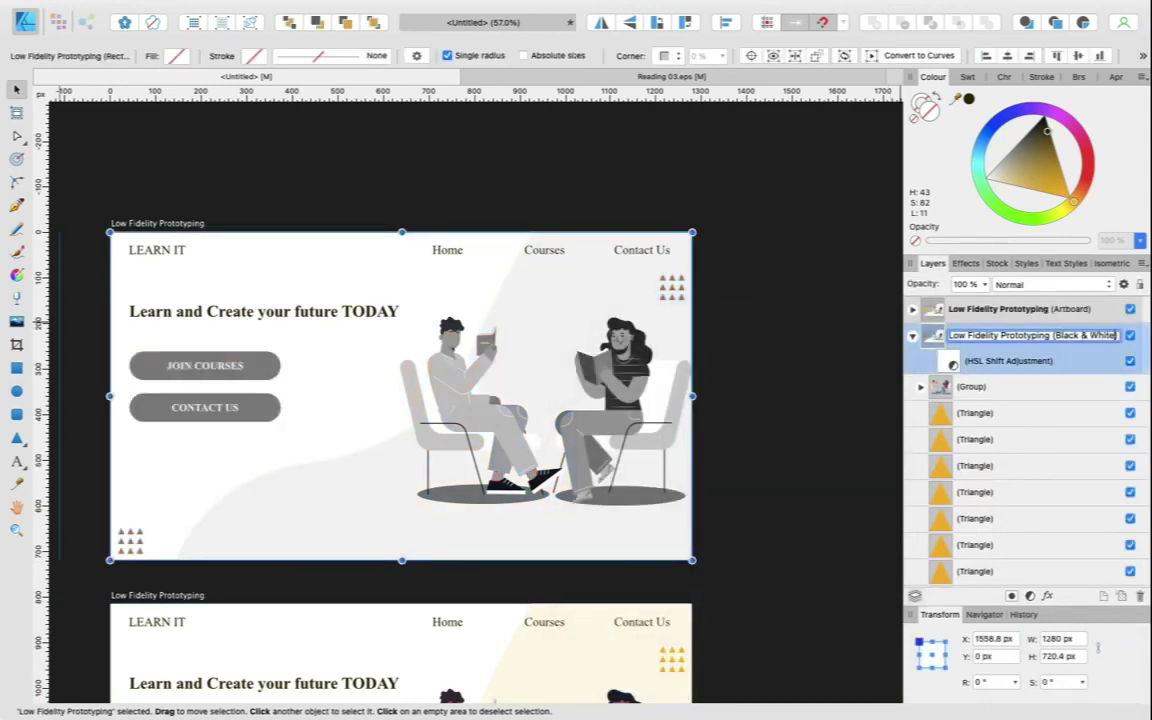
text())
key(Return)
Duplicate the coloured Low Fidelity Prototyping artboard below itself with the same gap as between the artboards above.
scroll(172, 352, down, 5)
click(172, 346)
double_click(1030, 305)
click(535, 140)
scroll(535, 140, down, 3)
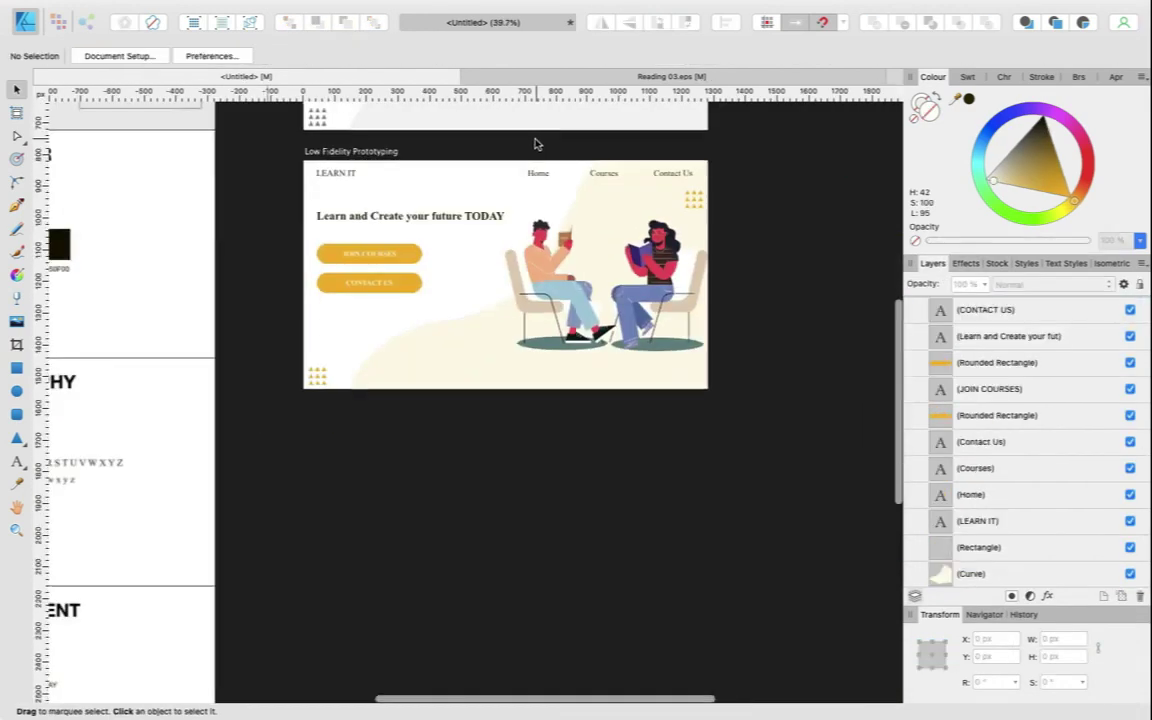
drag(362, 156, 362, 428)
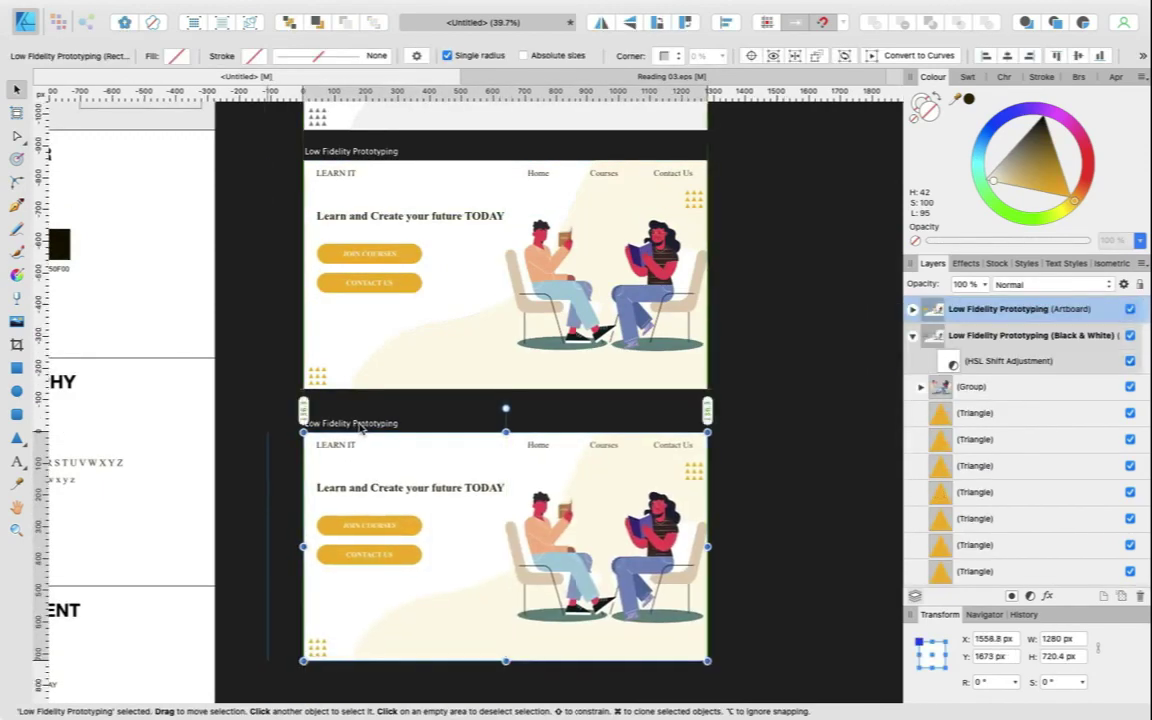
click(1058, 638)
text(1080)
key(Return)
key(Return)
scroll(620, 648, down, 3)
click(494, 501)
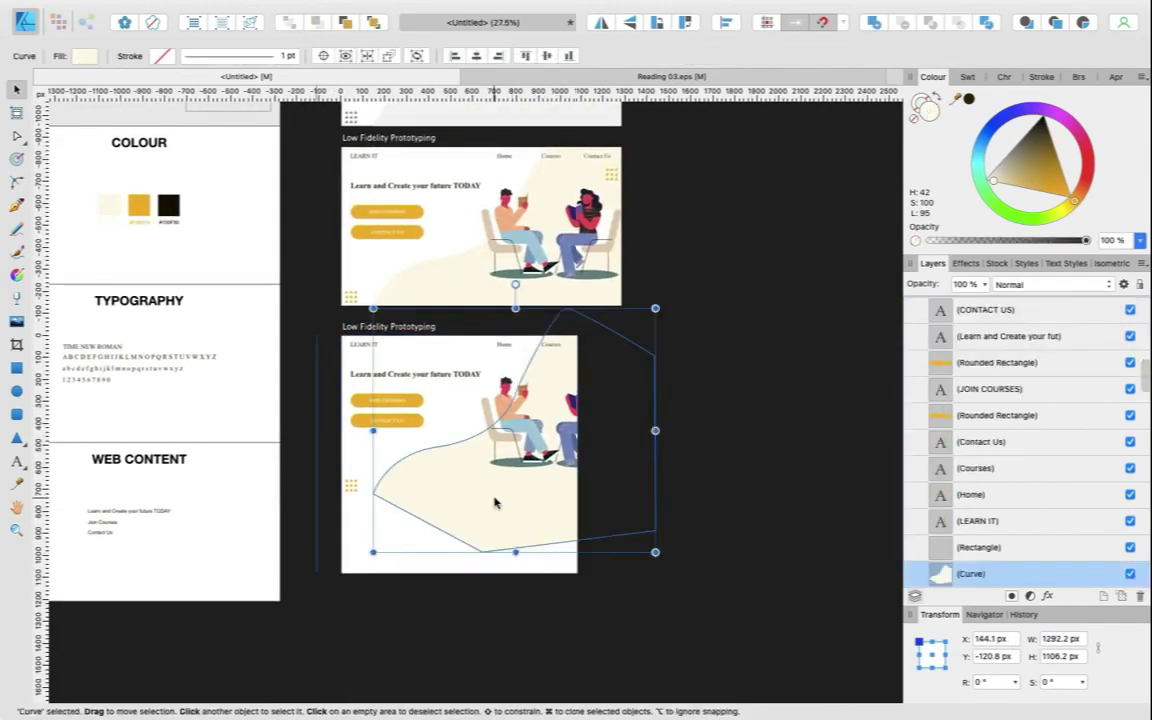
scroll(500, 480, up, 1)
key(super+z)
key(super+z)
Crop the background curve to the lowest artboard's bounds and group all of that artboard's contents.
click(420, 511)
scroll(420, 511, up, 1)
key(c)
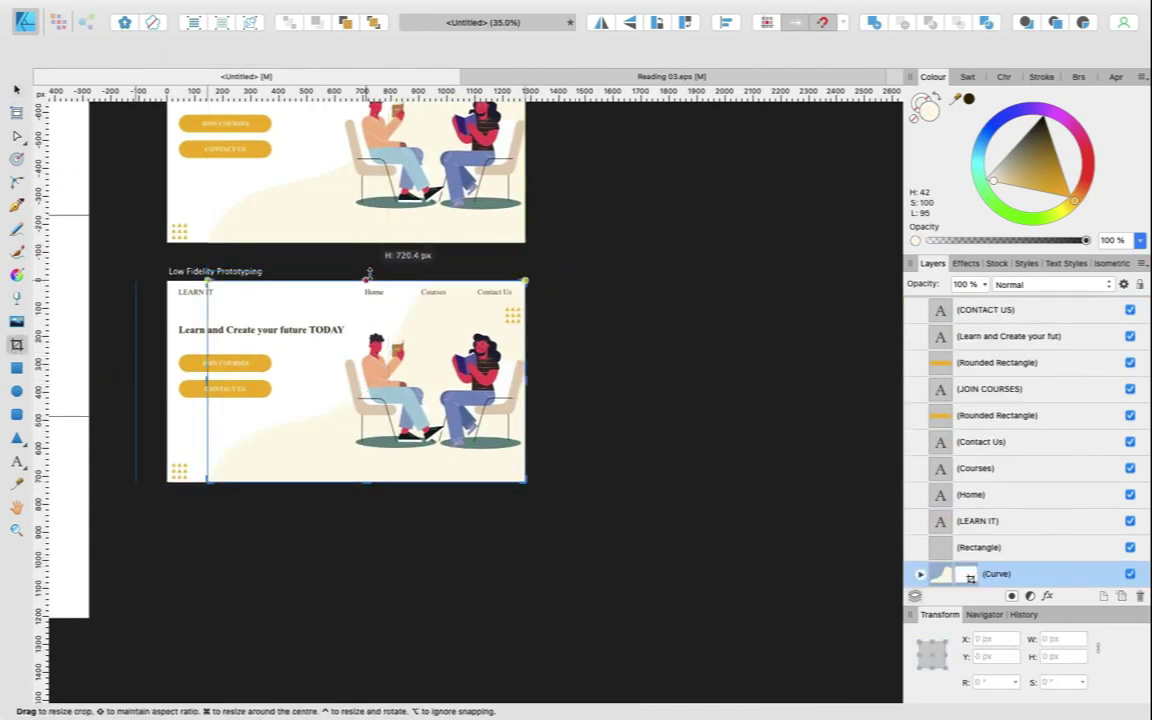
key(v)
drag(147, 260, 596, 532)
key(super+g)
scroll(373, 476, down, 2)
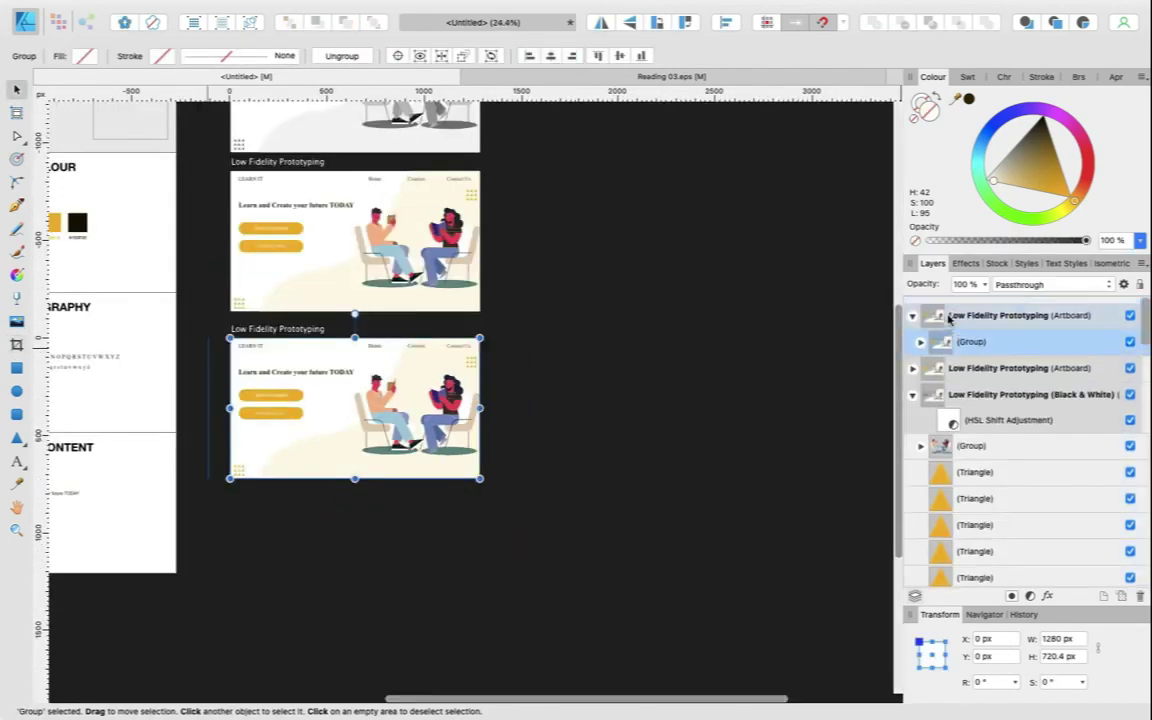
Rename the lowest artboard as "Instagram" and set its size to 1080 × 1080 px.
double_click(950, 316)
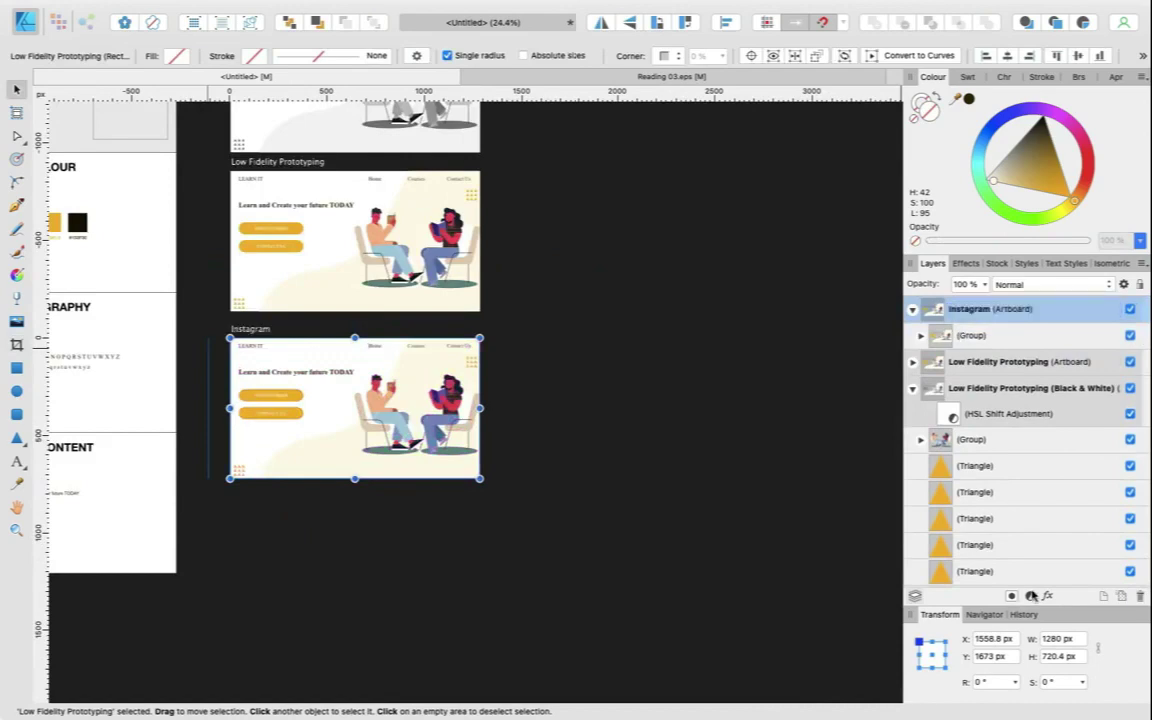
click(1031, 596)
click(1060, 638)
text(1080)
key(Tab)
text(1080)
key(Return)
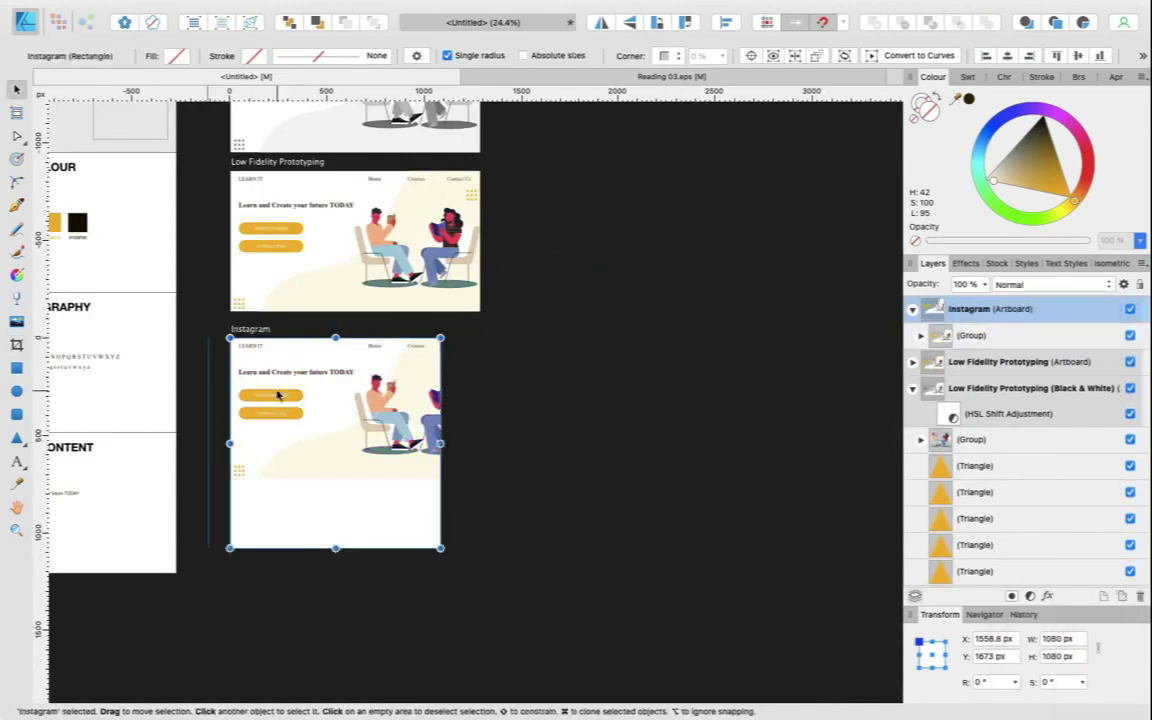
Scale the landing page group down to about 890 × 501 px and centre it on the Instagram artboard.
scroll(278, 395, up, 2)
click(278, 395)
drag(543, 527, 471, 507)
drag(355, 433, 355, 463)
scroll(340, 435, up, 3)
key(super+d)
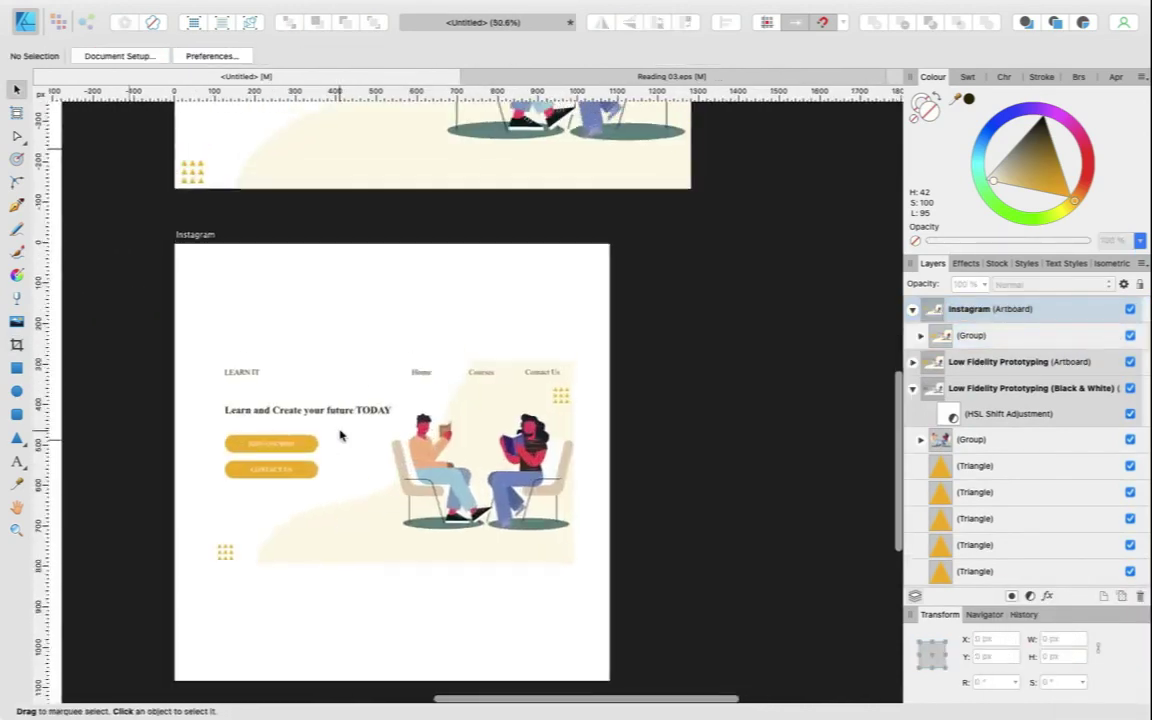
scroll(340, 435, down, 1)
Try an outer shadow on the landing page group.
click(970, 335)
click(966, 263)
click(932, 336)
drag(955, 412, 988, 416)
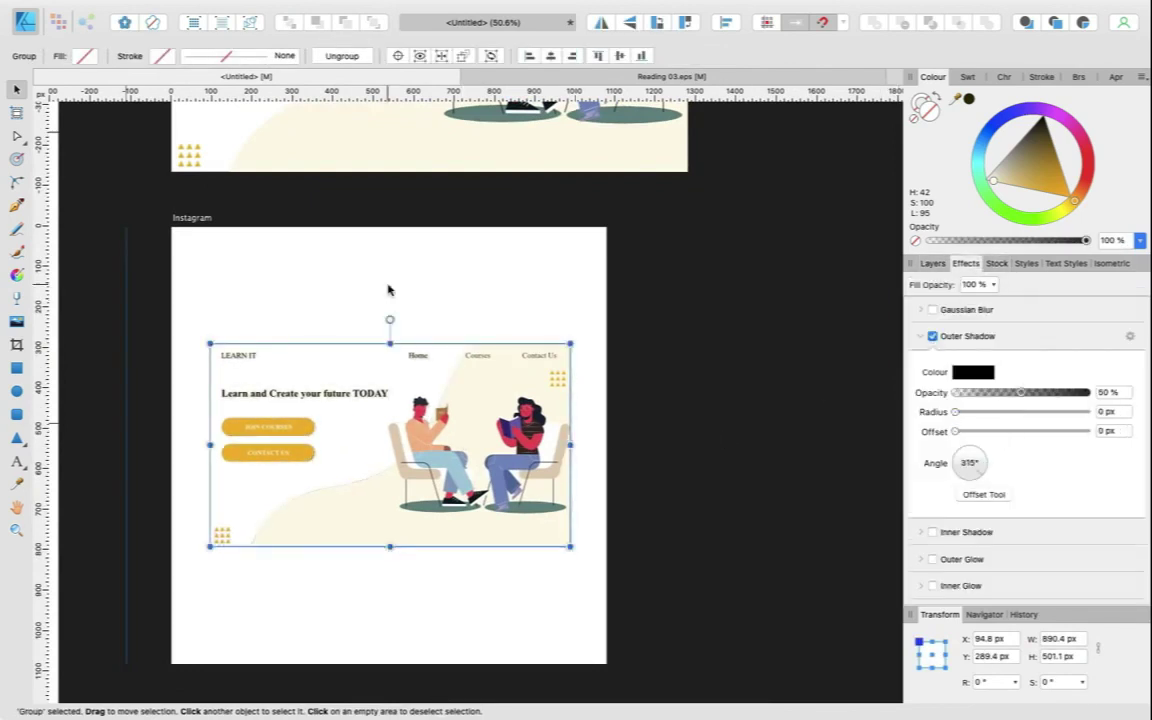
Draw a white rectangle of about 890 × 501 px exactly over the landing page group.
scroll(389, 290, left, 2)
scroll(389, 290, down, 1)
key(m)
drag(255, 321, 613, 524)
key(v)
click(680, 480)
click(575, 430)
Move the new rectangle behind the landing page group and give it an outer shadow with 6.6 px radius and 18.5 px offset.
click(932, 264)
click(970, 335)
drag(970, 361, 975, 338)
click(975, 335)
click(972, 264)
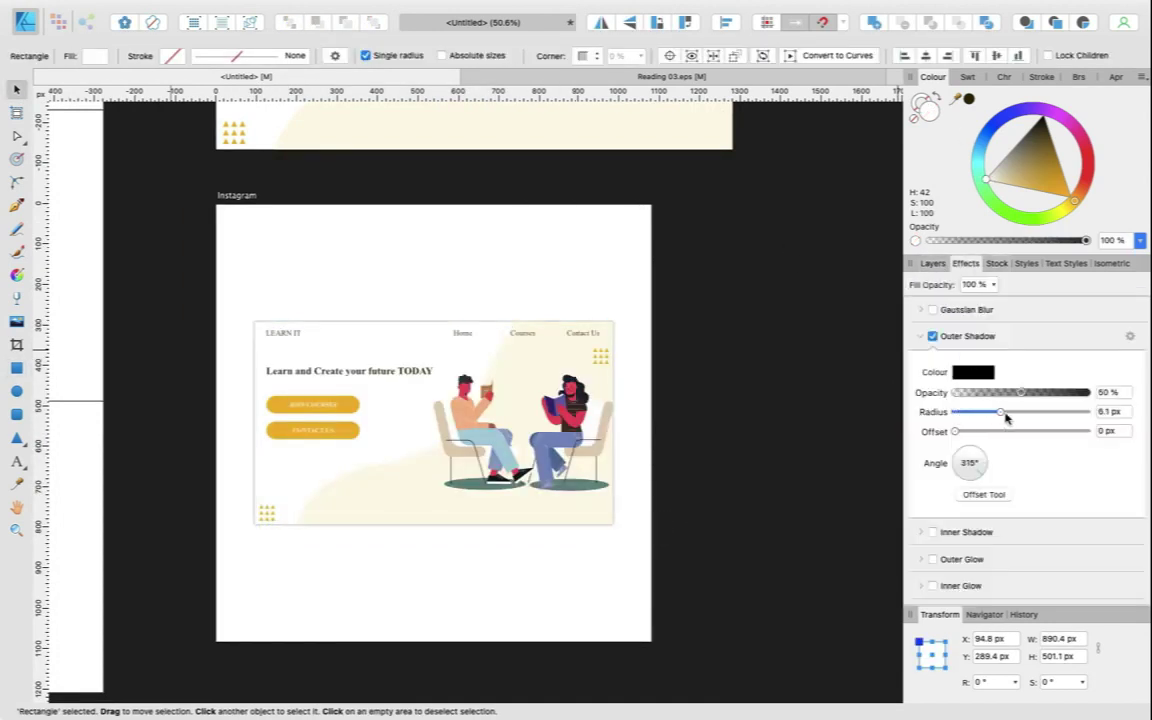
Draw a 1080 × 1080 px white rectangle covering the Instagram artboard and send it to the back.
key(m)
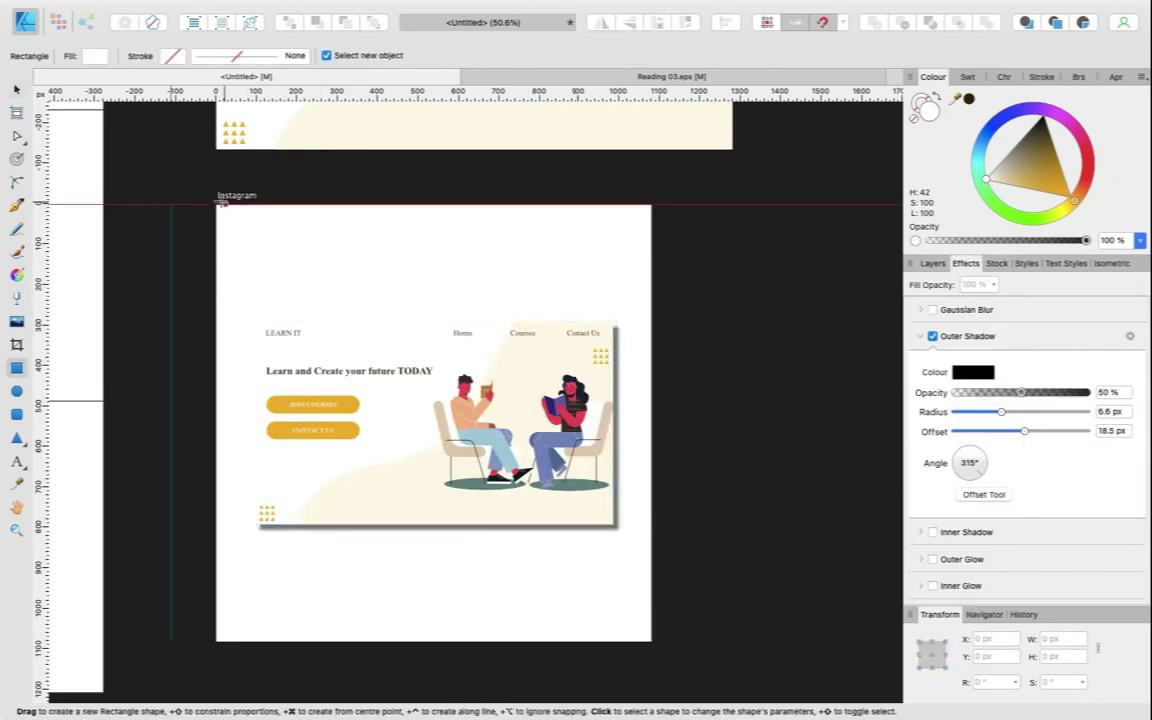
drag(217, 205, 651, 641)
key(v)
click(614, 584)
key(super+shift+bracketleft)
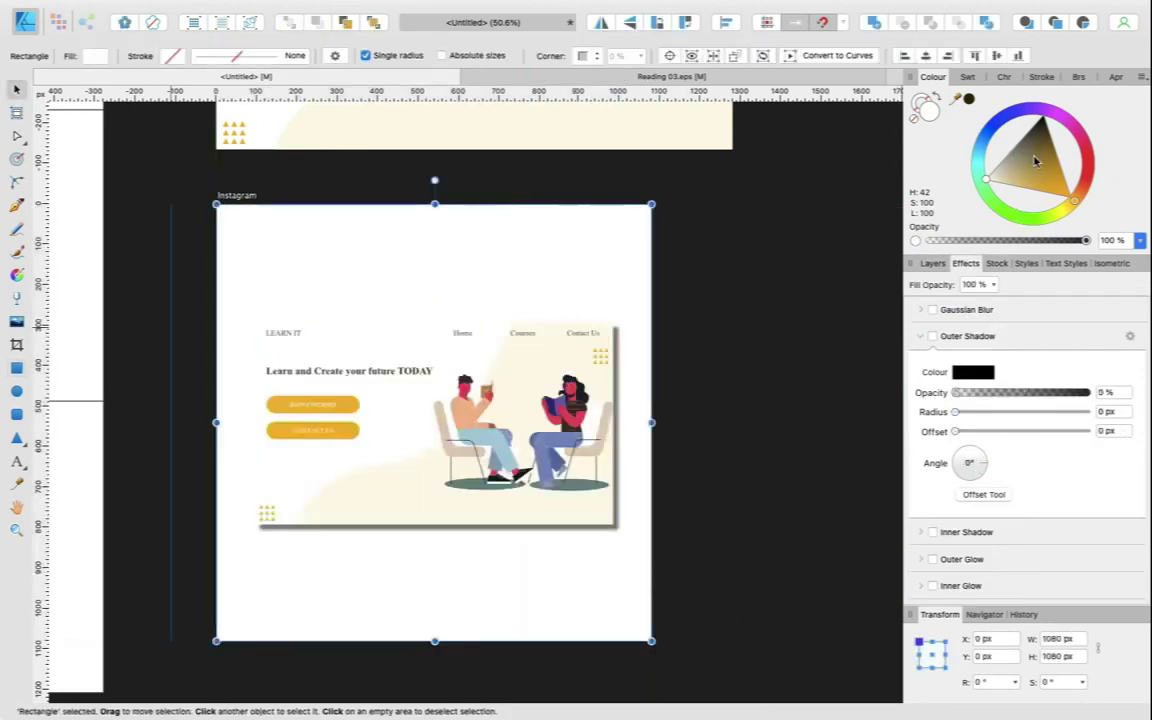
click(784, 319)
Add the date text "20 Aug 2021" in the lower right corner of the Instagram artboard.
scroll(414, 391, up, 2)
key(t)
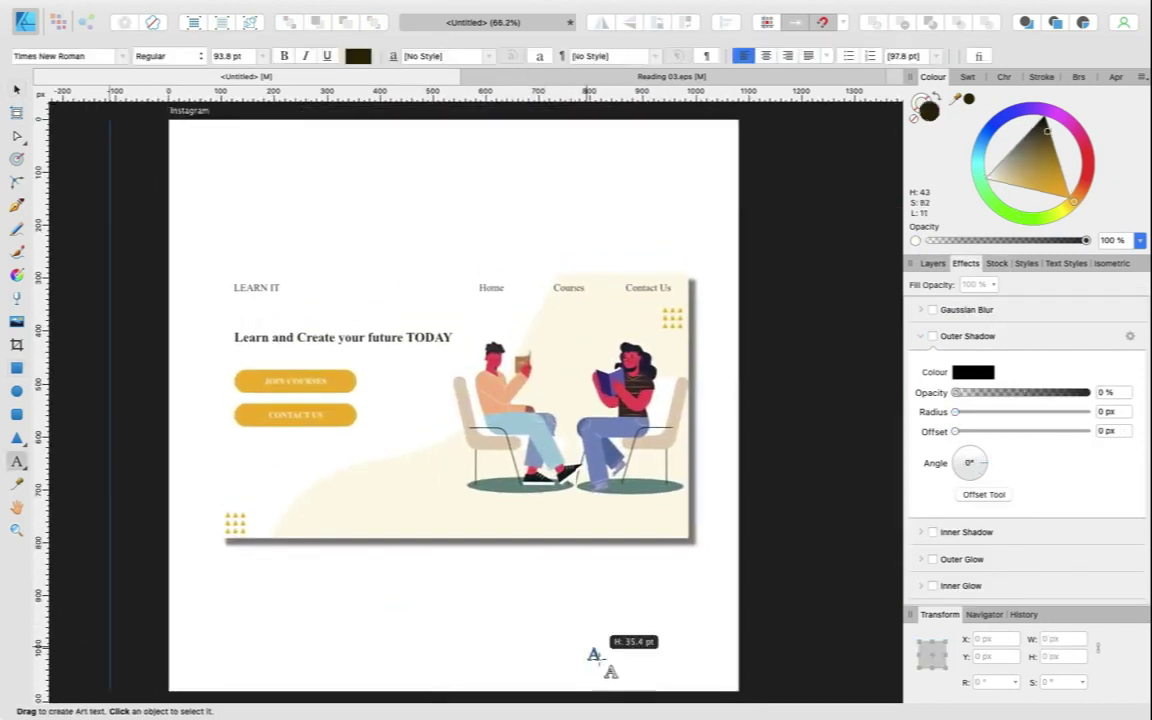
drag(595, 655, 692, 684)
text(20 Aug 2021)
key(Escape)
click(797, 635)
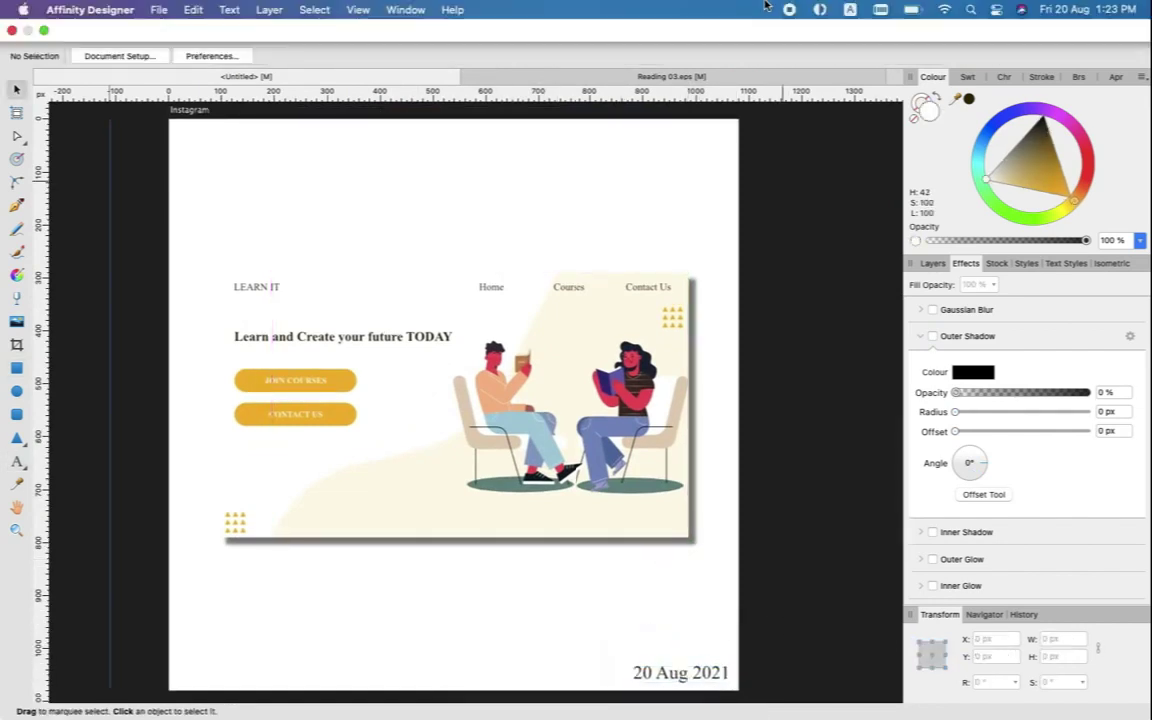